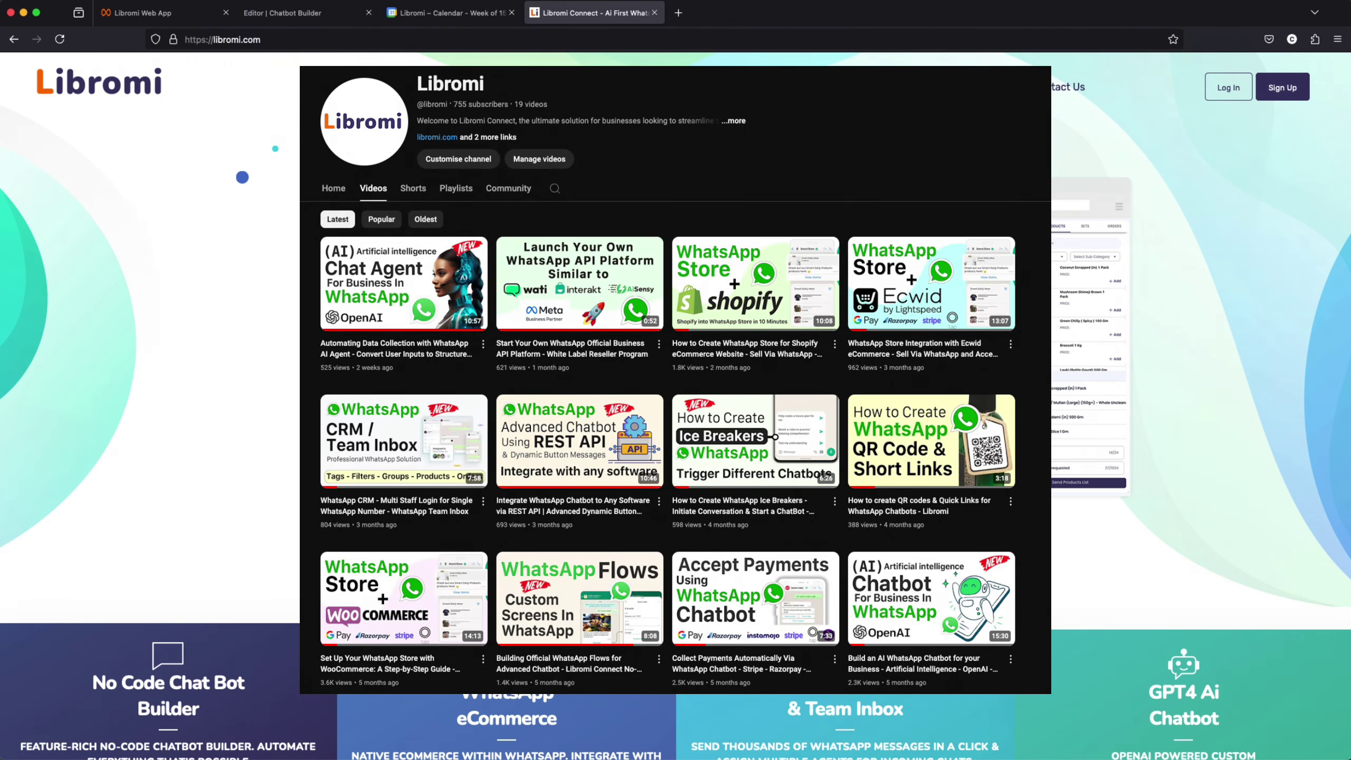
# - Add a quick reply block after Start with the text 'please choose an option from the below list'
pyautogui.click(330, 21)
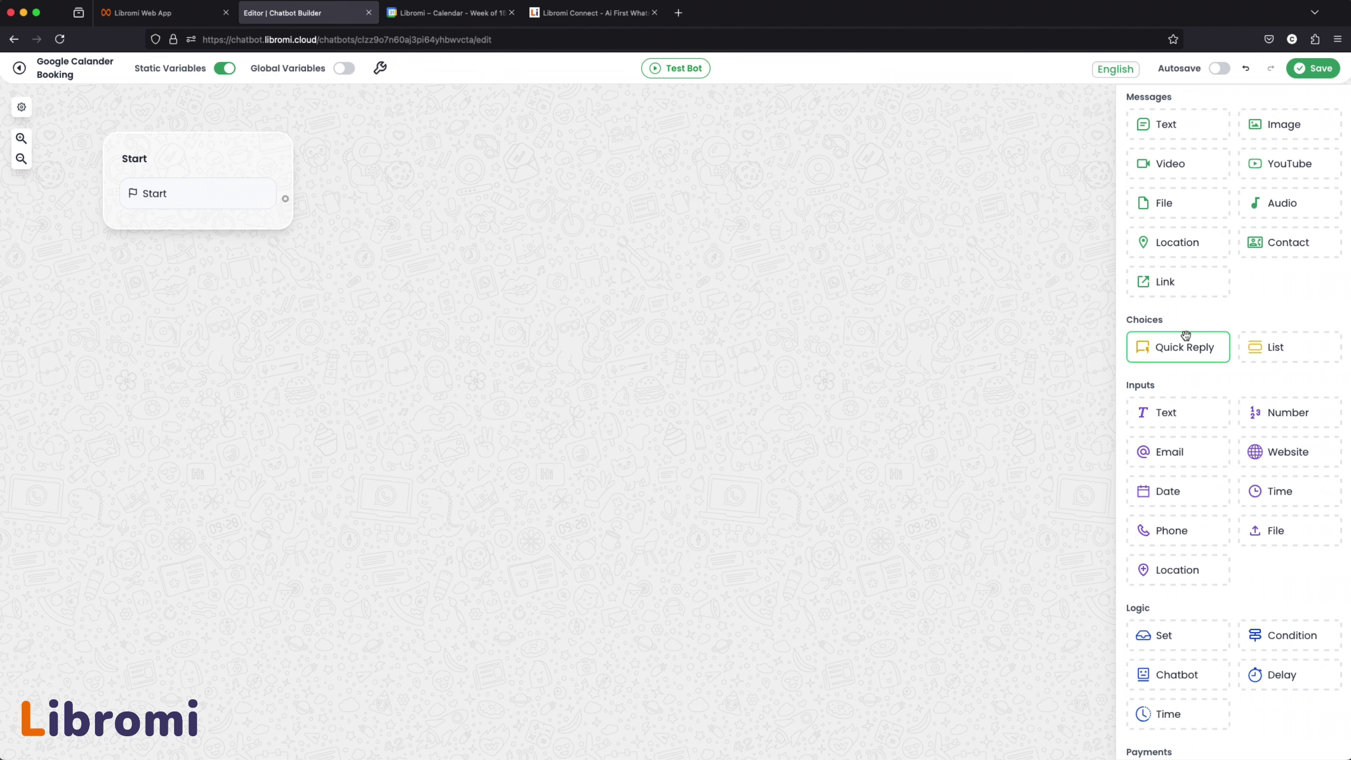
pyautogui.moveTo(1181, 351); pyautogui.dragTo(380, 351)
pyautogui.moveTo(285, 199); pyautogui.dragTo(384, 362)
pyautogui.click(401, 430)
pyautogui.tripleClick(211, 562)
pyautogui.write('please choose an optio')
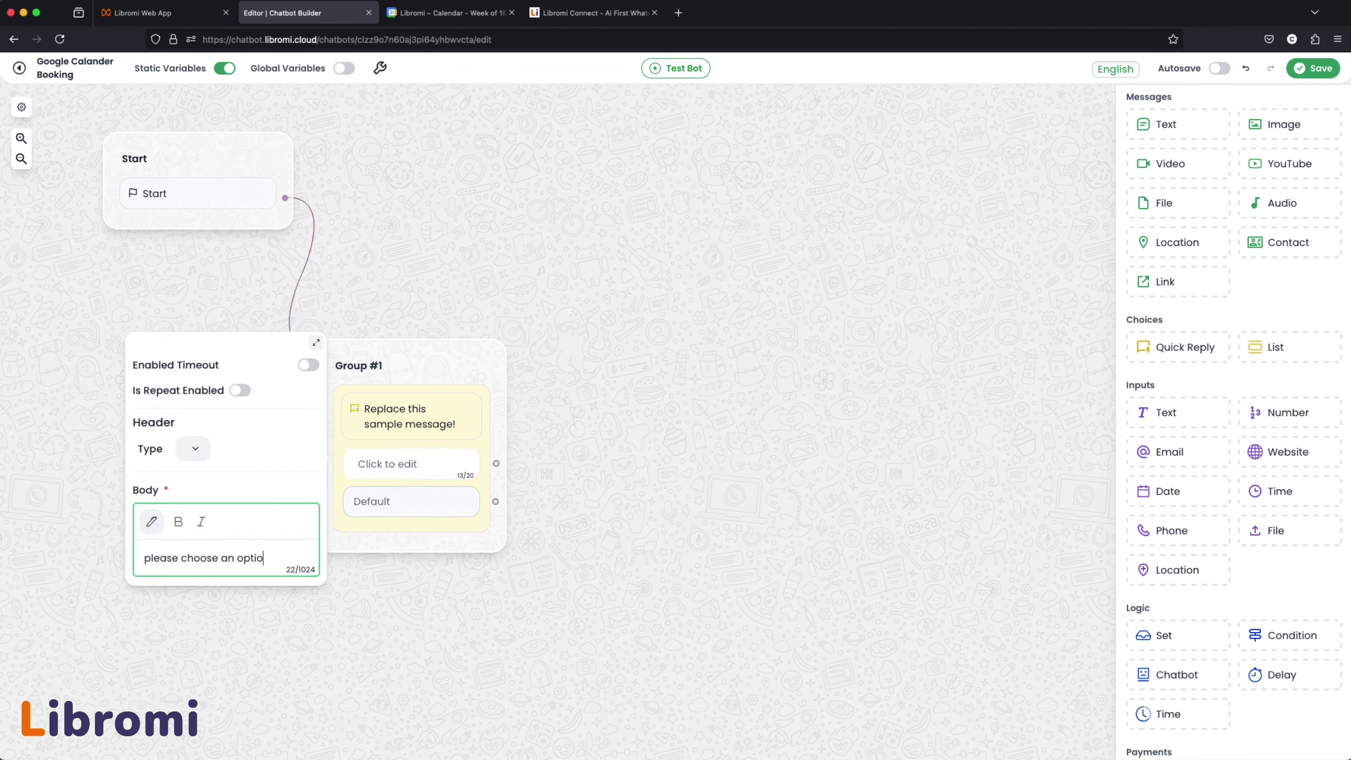
pyautogui.write('n from the below list')
# - Give the quick reply the options booking, cancelation and support
pyautogui.click(393, 477)
pyautogui.write('booking')
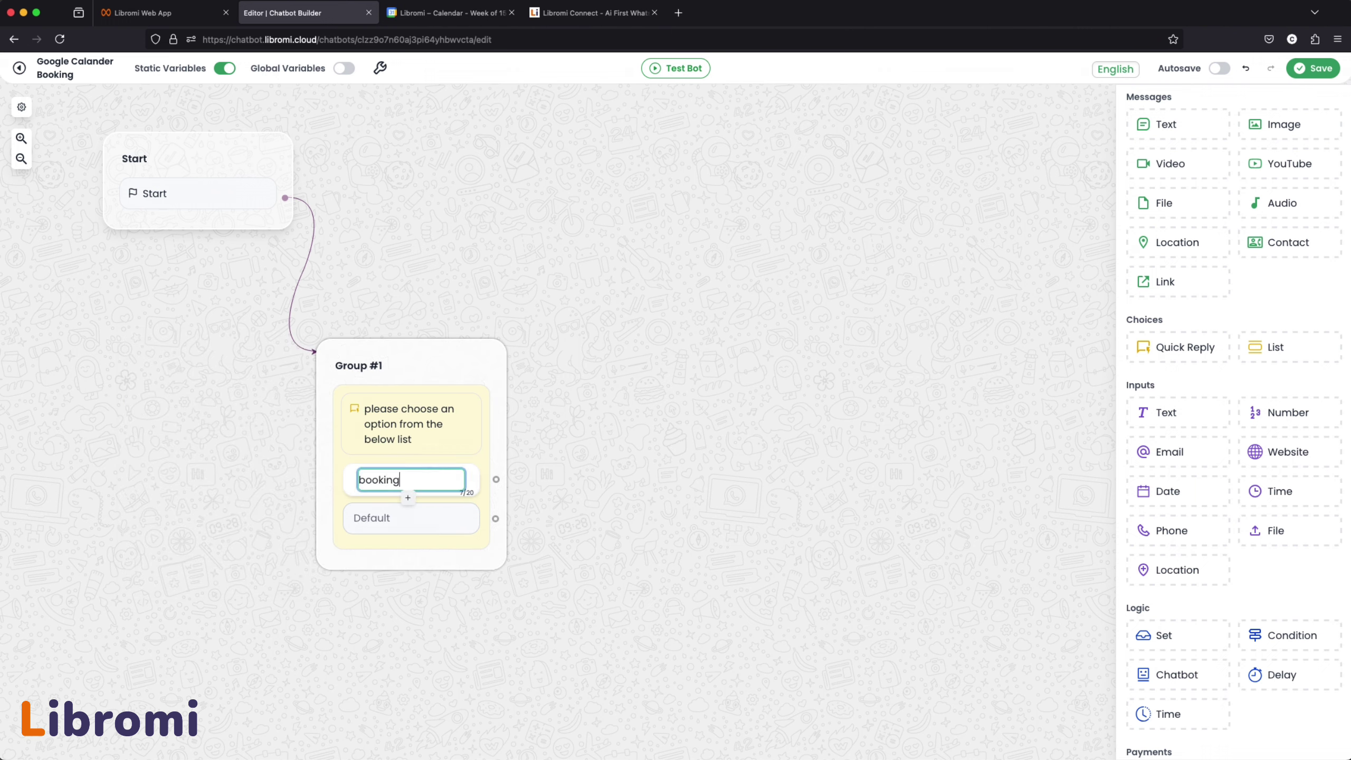
pyautogui.press('Return')
pyautogui.write('cancelation')
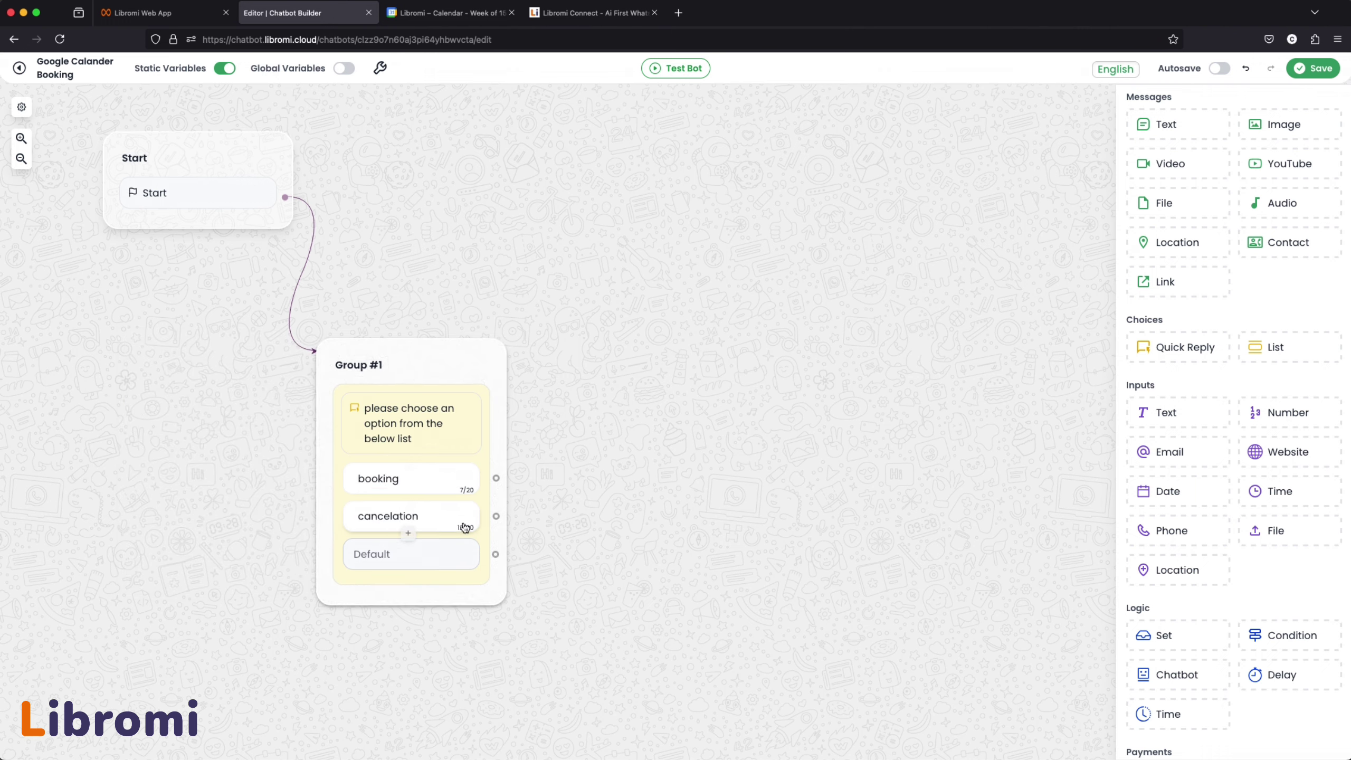
pyautogui.click(408, 536)
pyautogui.write('support')
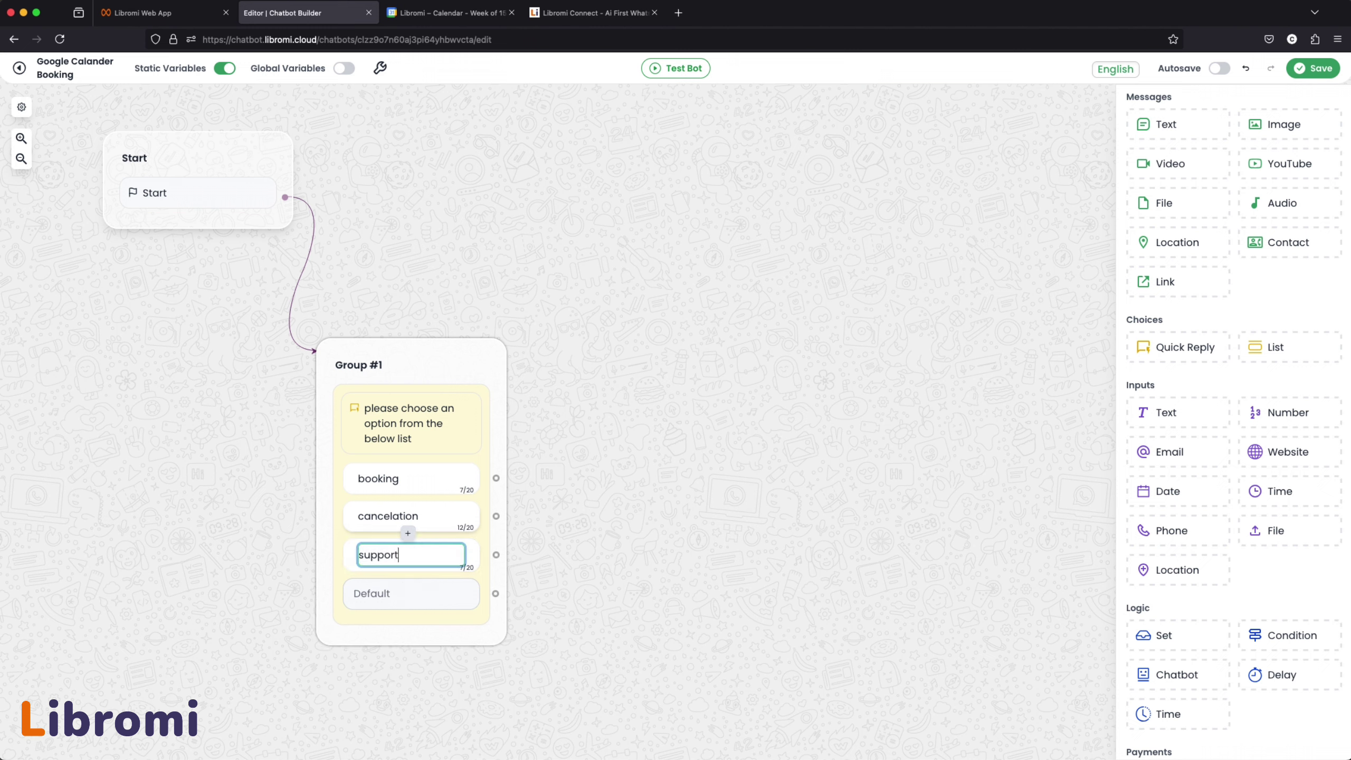
pyautogui.click(707, 522)
# - Capitalize the first option so it reads 'Booking'
pyautogui.moveTo(495, 372); pyautogui.dragTo(435, 367)
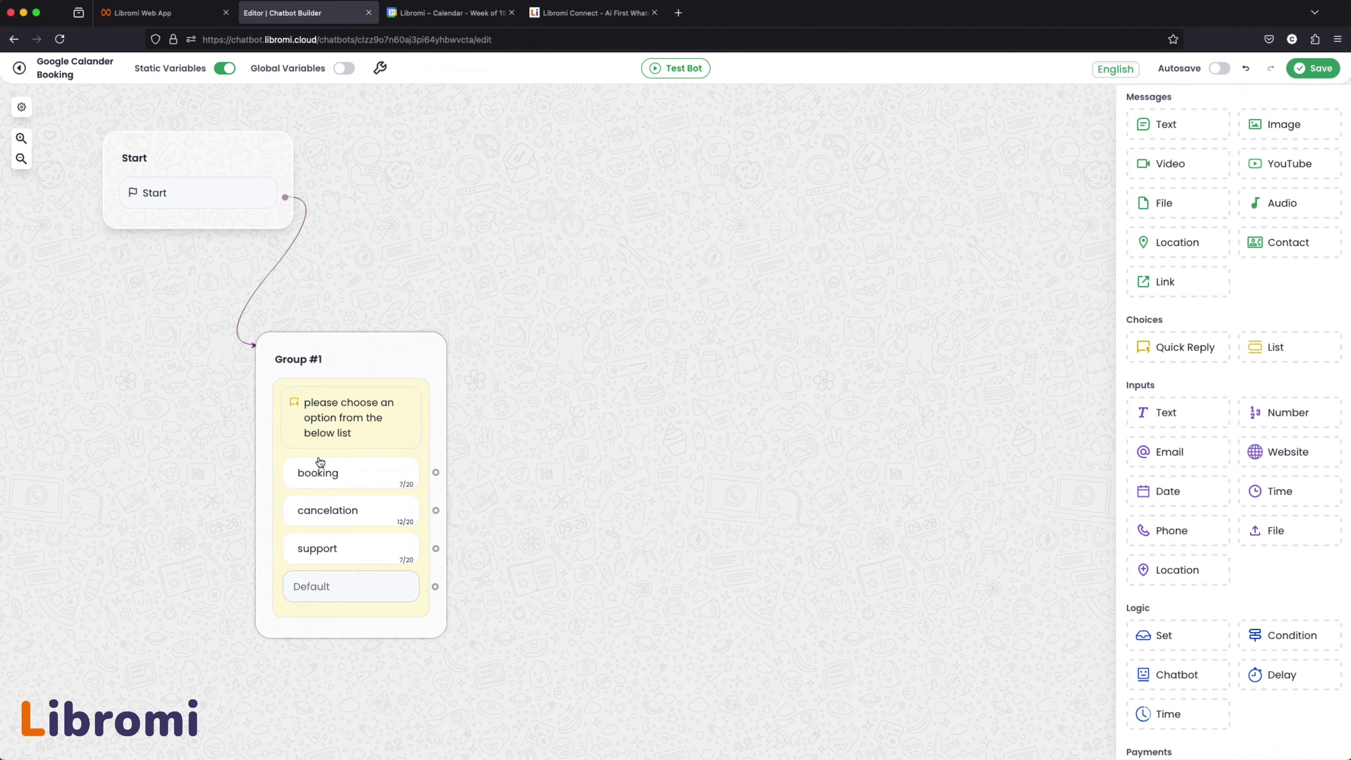
pyautogui.click(331, 472)
pyautogui.click(301, 472)
pyautogui.press('BackSpace')
pyautogui.write('B')
pyautogui.click(594, 459)
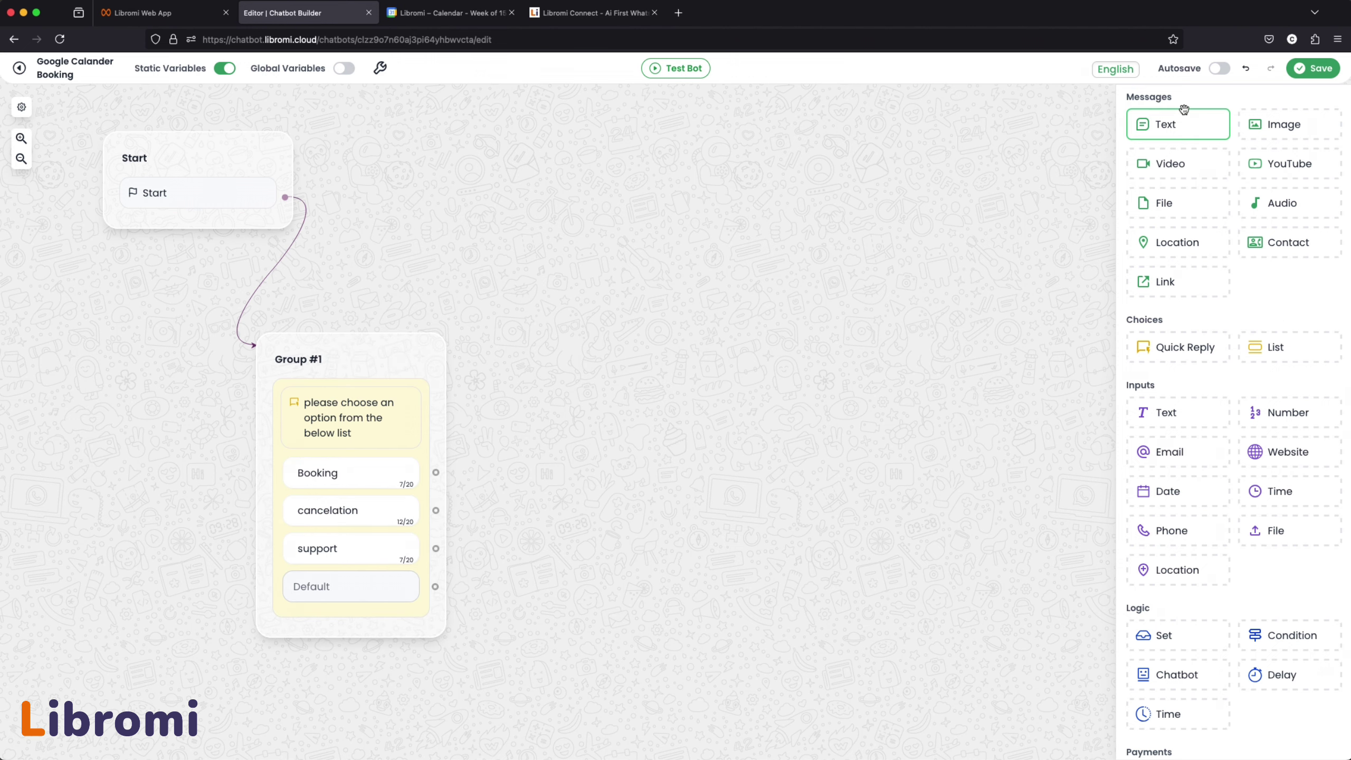
# - Link Booking to a new group asking 'Your good name', saving the reply to the name variable
pyautogui.moveTo(1154, 126); pyautogui.dragTo(612, 266)
pyautogui.moveTo(435, 471)
pyautogui.mouseDown()
pyautogui.moveTo(449, 476)
pyautogui.moveTo(583, 301)
pyautogui.mouseUp()
pyautogui.click(585, 312)
pyautogui.click(605, 365)
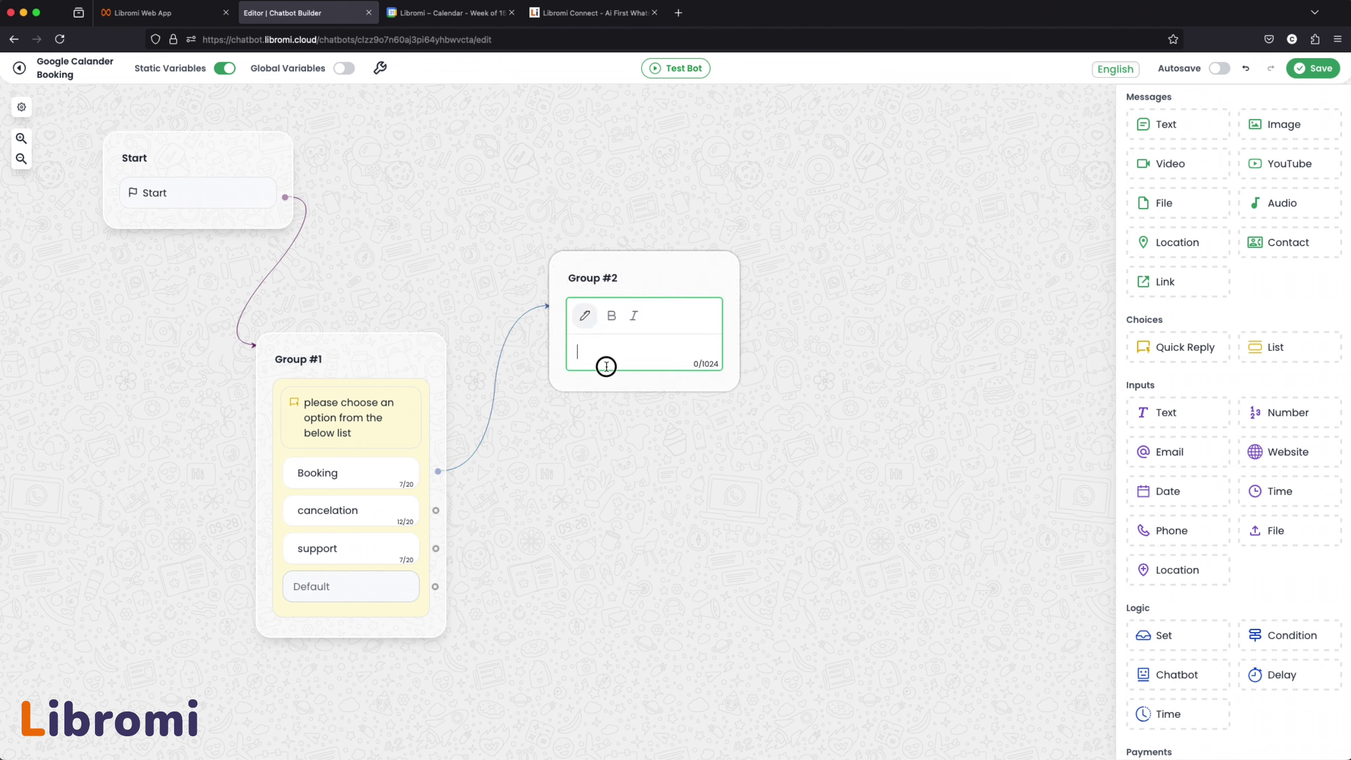
pyautogui.write('Your good name please')
pyautogui.click(706, 504)
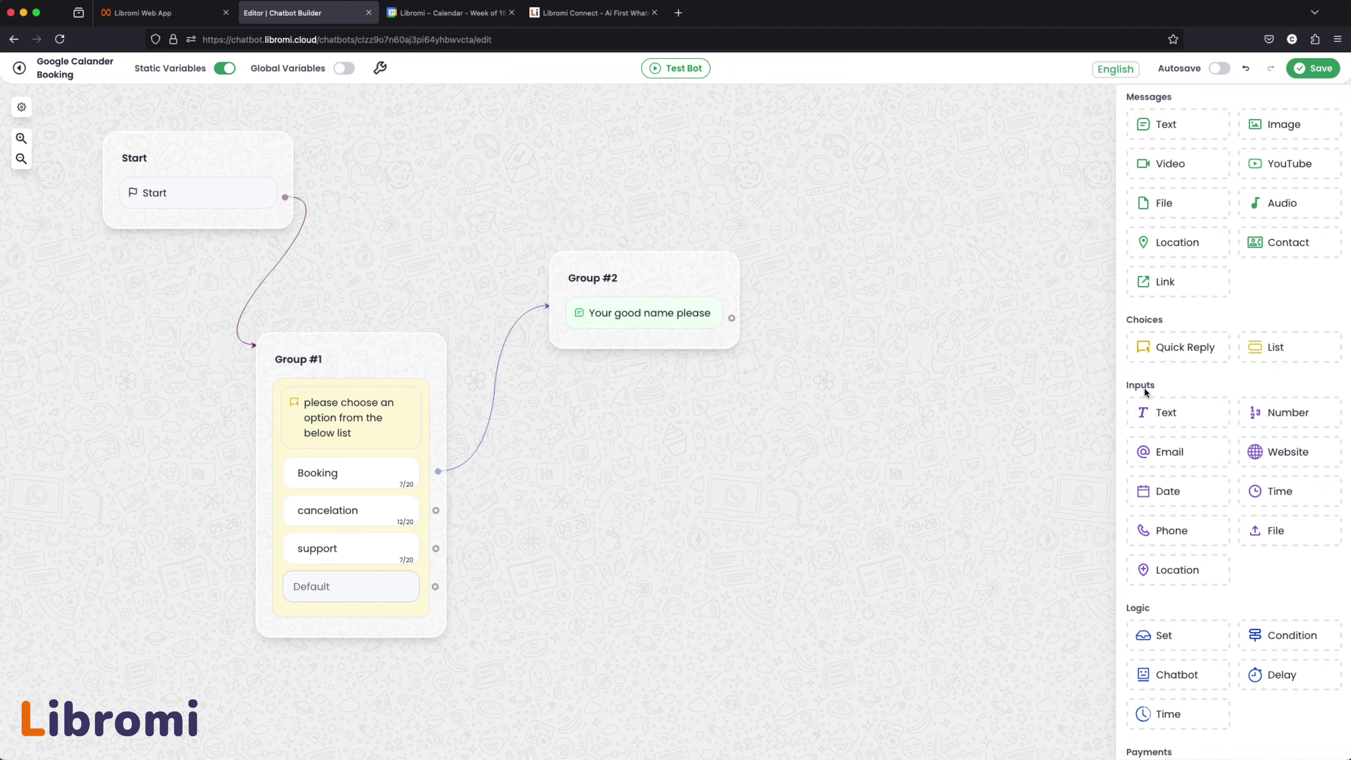
pyautogui.moveTo(1164, 413); pyautogui.dragTo(664, 346)
pyautogui.click(636, 351)
pyautogui.click(471, 379)
pyautogui.write('name')
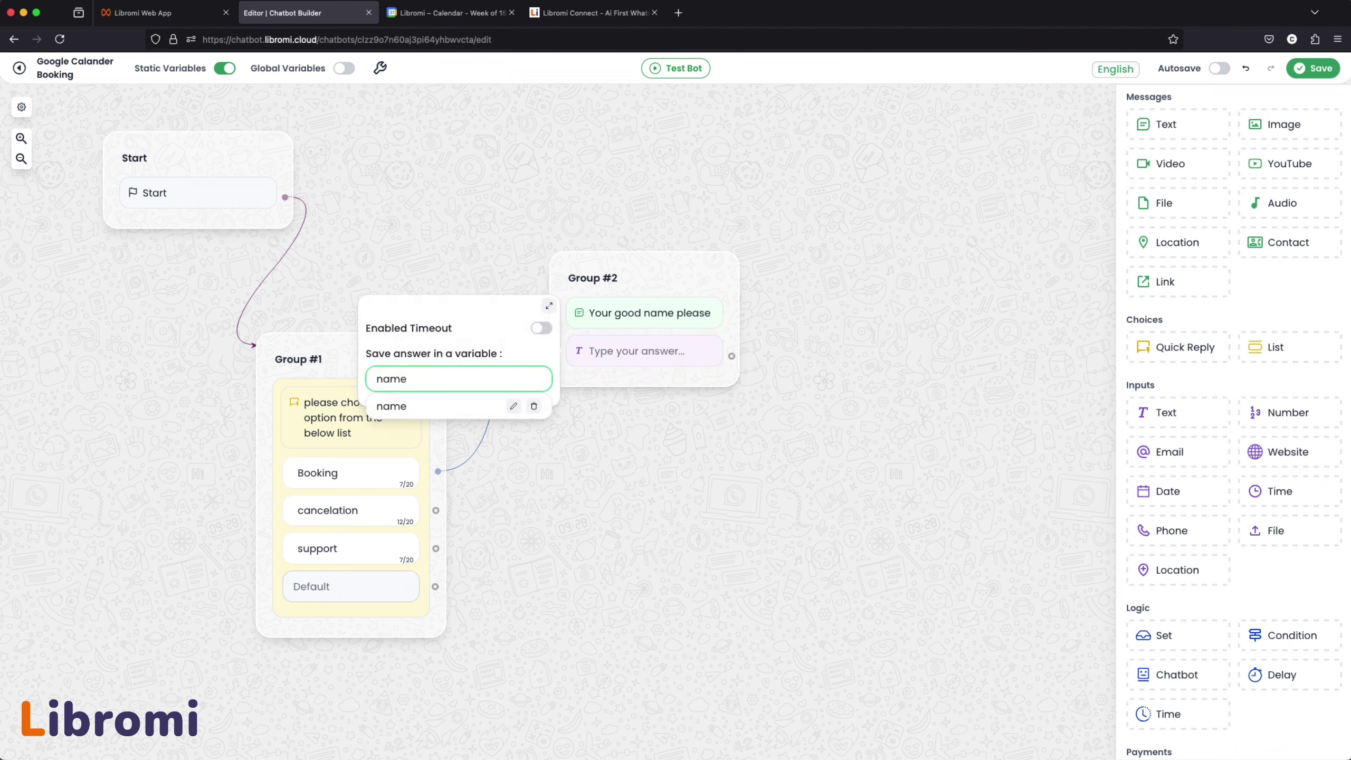
pyautogui.click(461, 405)
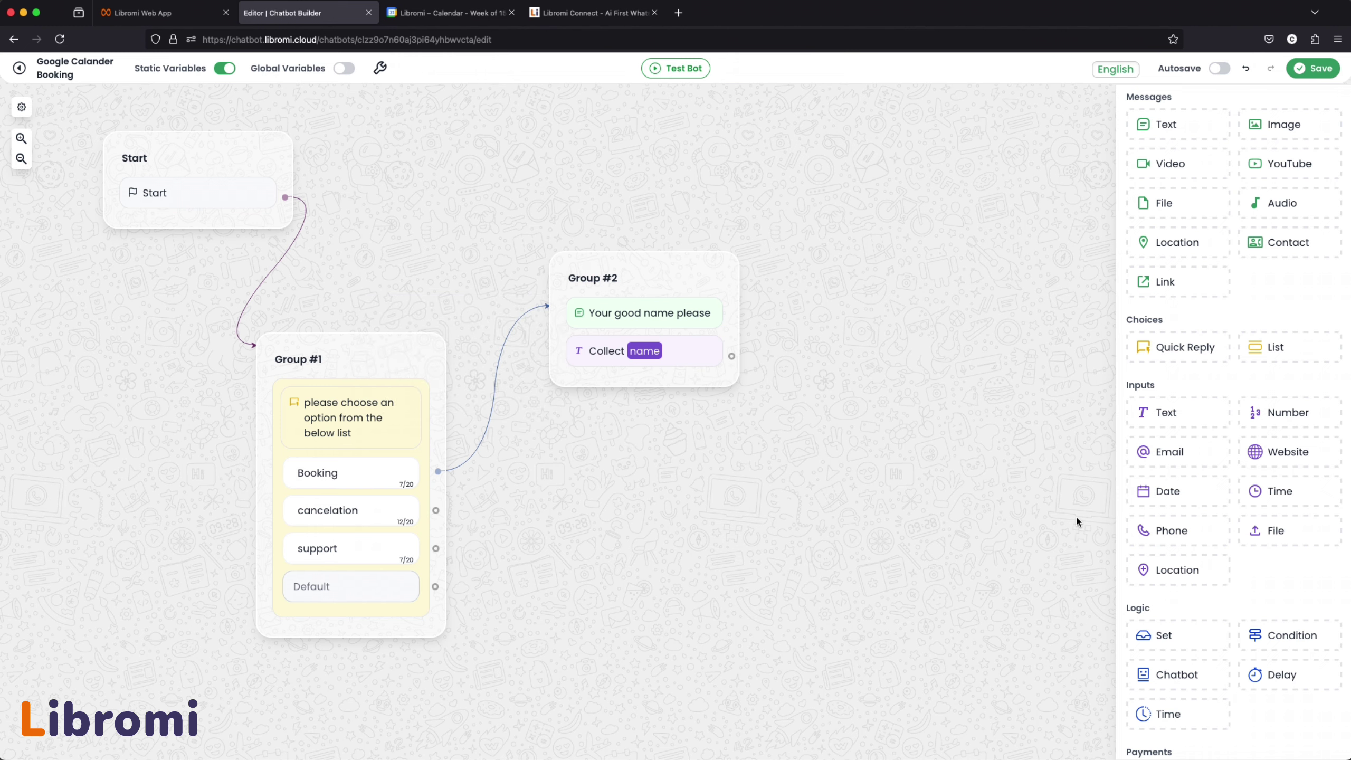
# - Ask 'Your email ID please' and store the email input's answer in the email variable
pyautogui.moveTo(1150, 138); pyautogui.dragTo(636, 391)
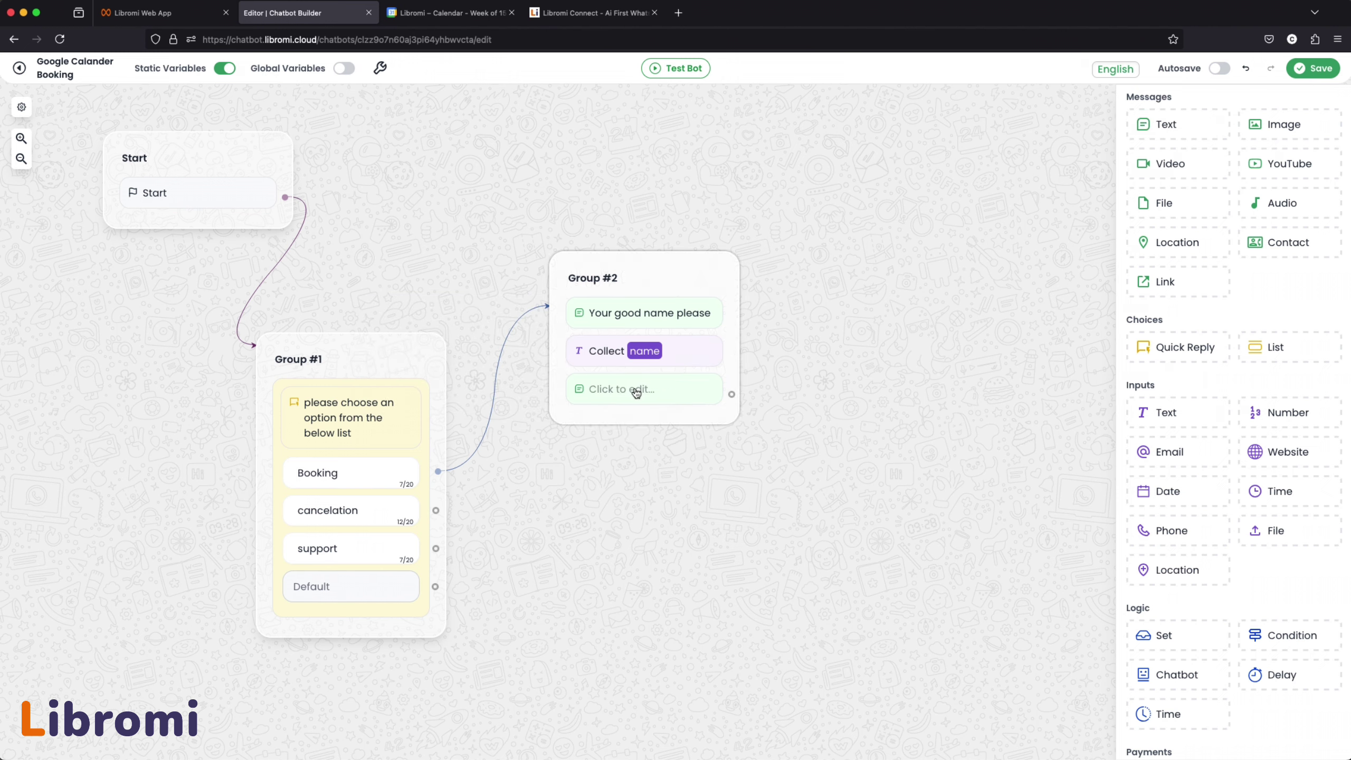
pyautogui.click(635, 398)
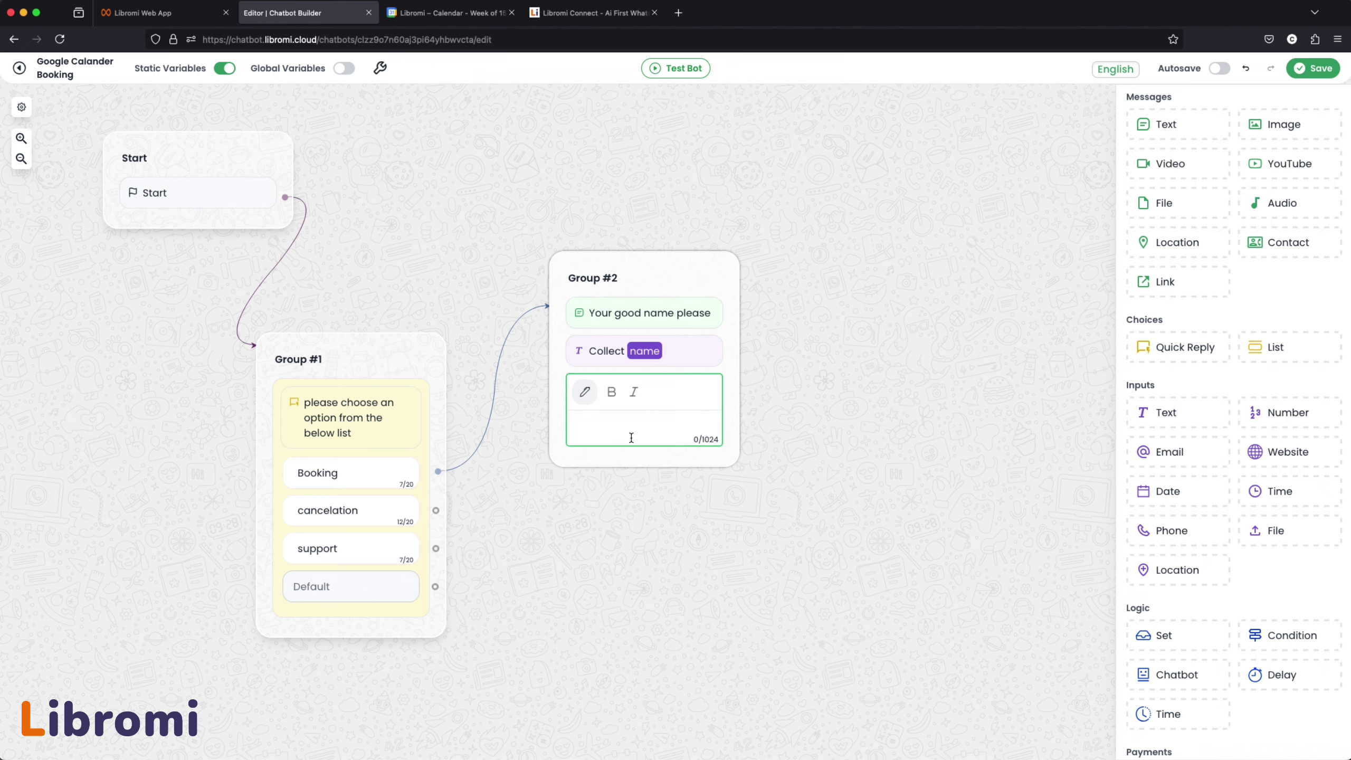
pyautogui.write('Your email ID please')
pyautogui.click(675, 510)
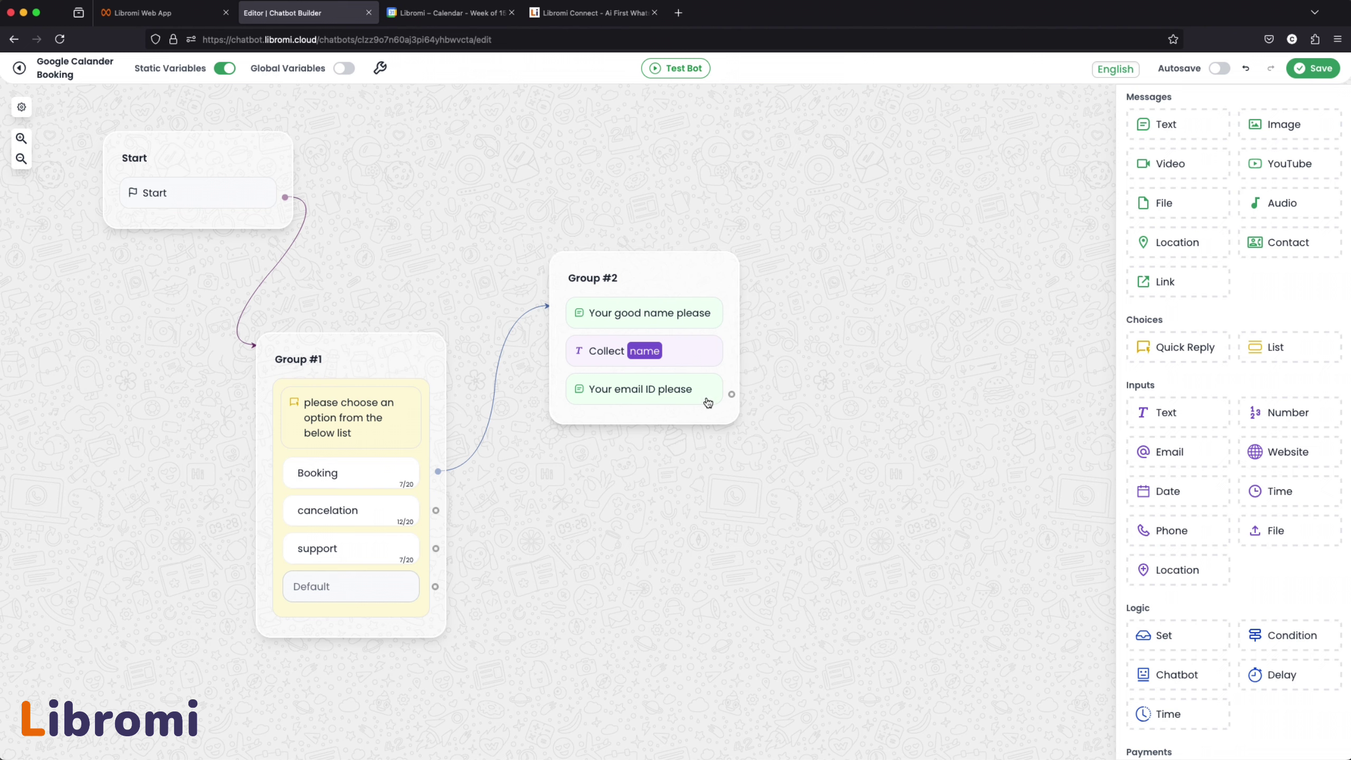
pyautogui.moveTo(1181, 459); pyautogui.dragTo(633, 435)
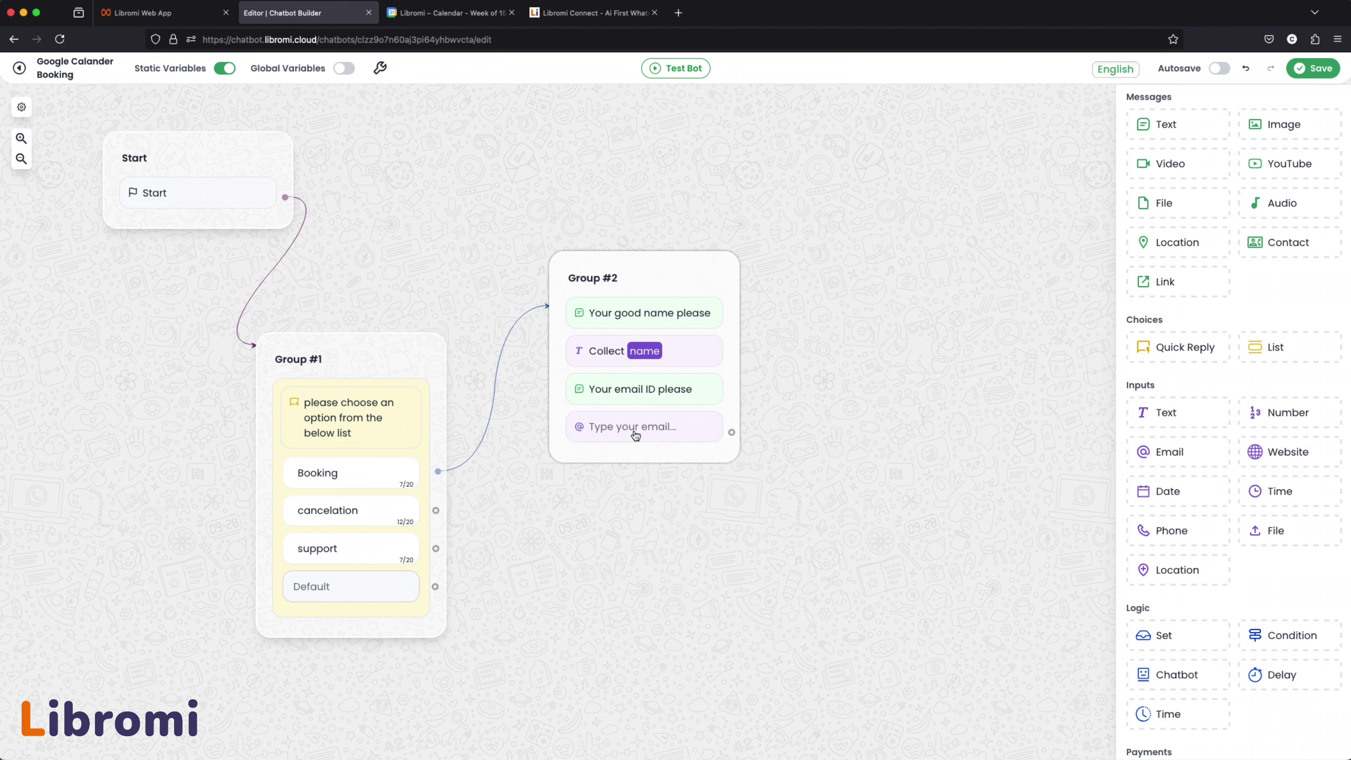
pyautogui.click(636, 435)
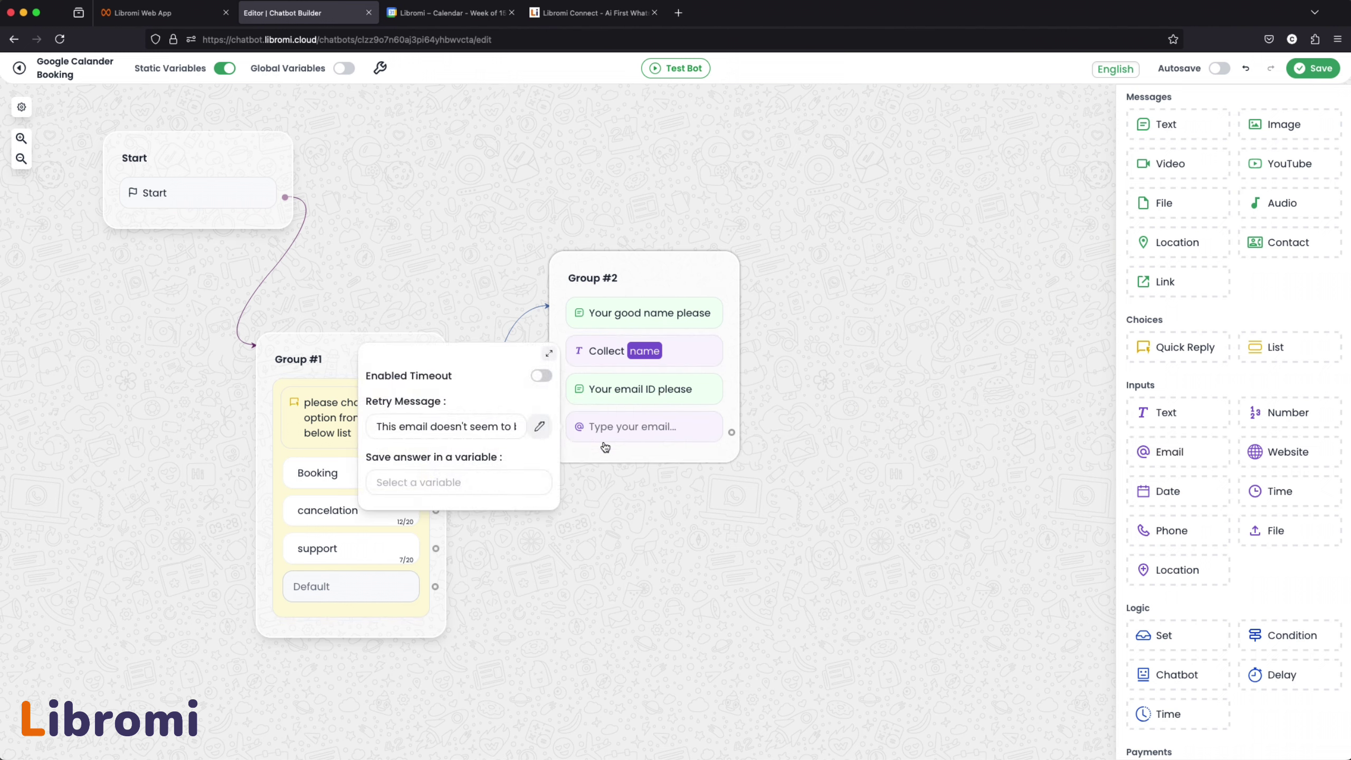
pyautogui.click(473, 483)
pyautogui.write('email')
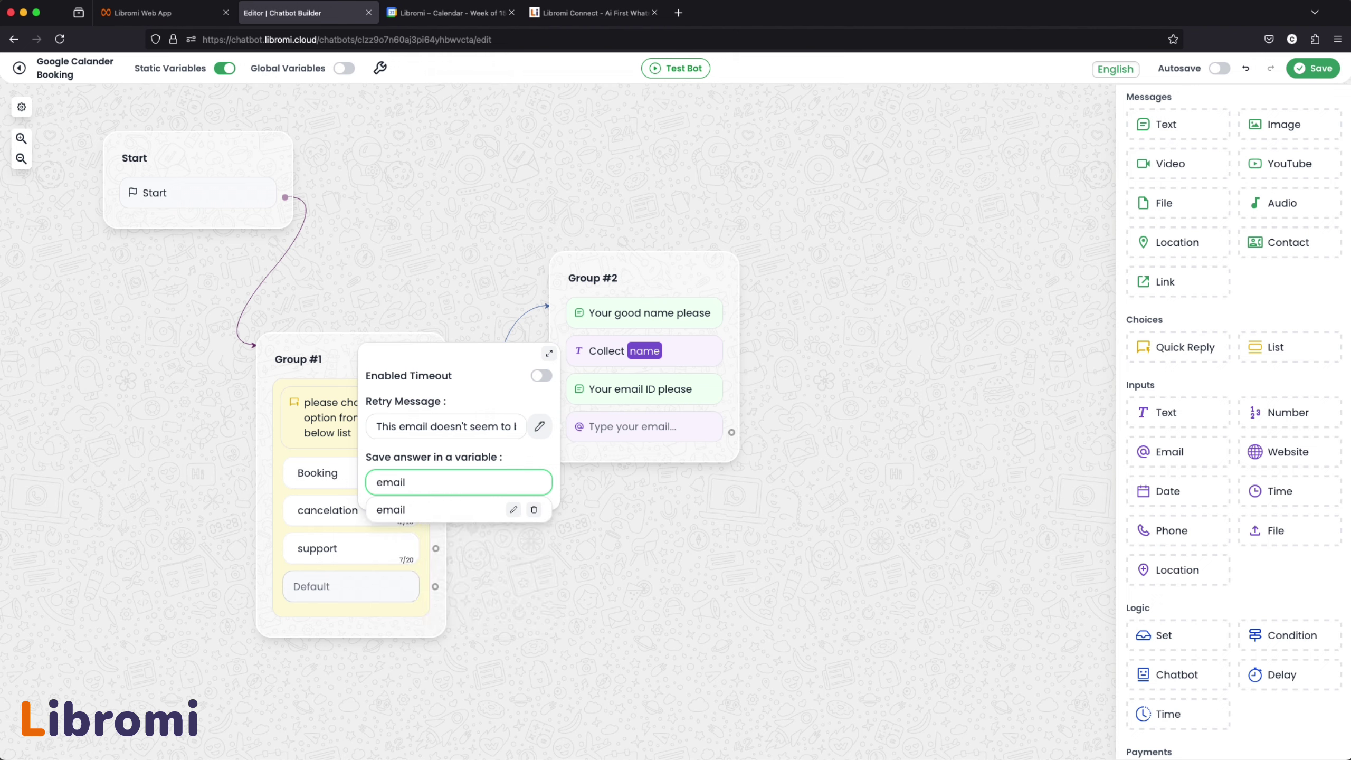
pyautogui.click(439, 512)
pyautogui.click(643, 519)
pyautogui.moveTo(663, 237); pyautogui.dragTo(625, 183)
# - Add a Google Calendar block as Group #3 after Group #2 and start connecting a new account
pyautogui.scroll(-8, 1239, 580)
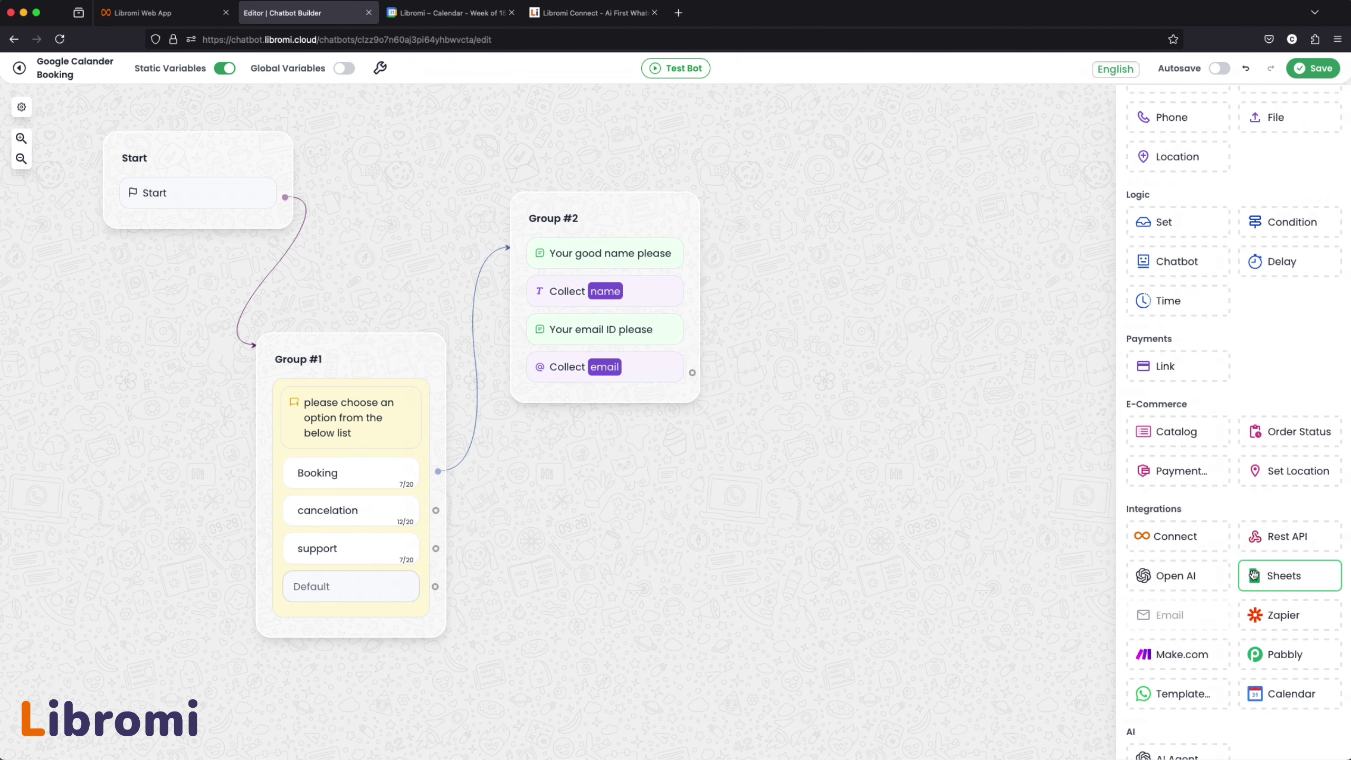
pyautogui.scroll(-3, 1282, 532)
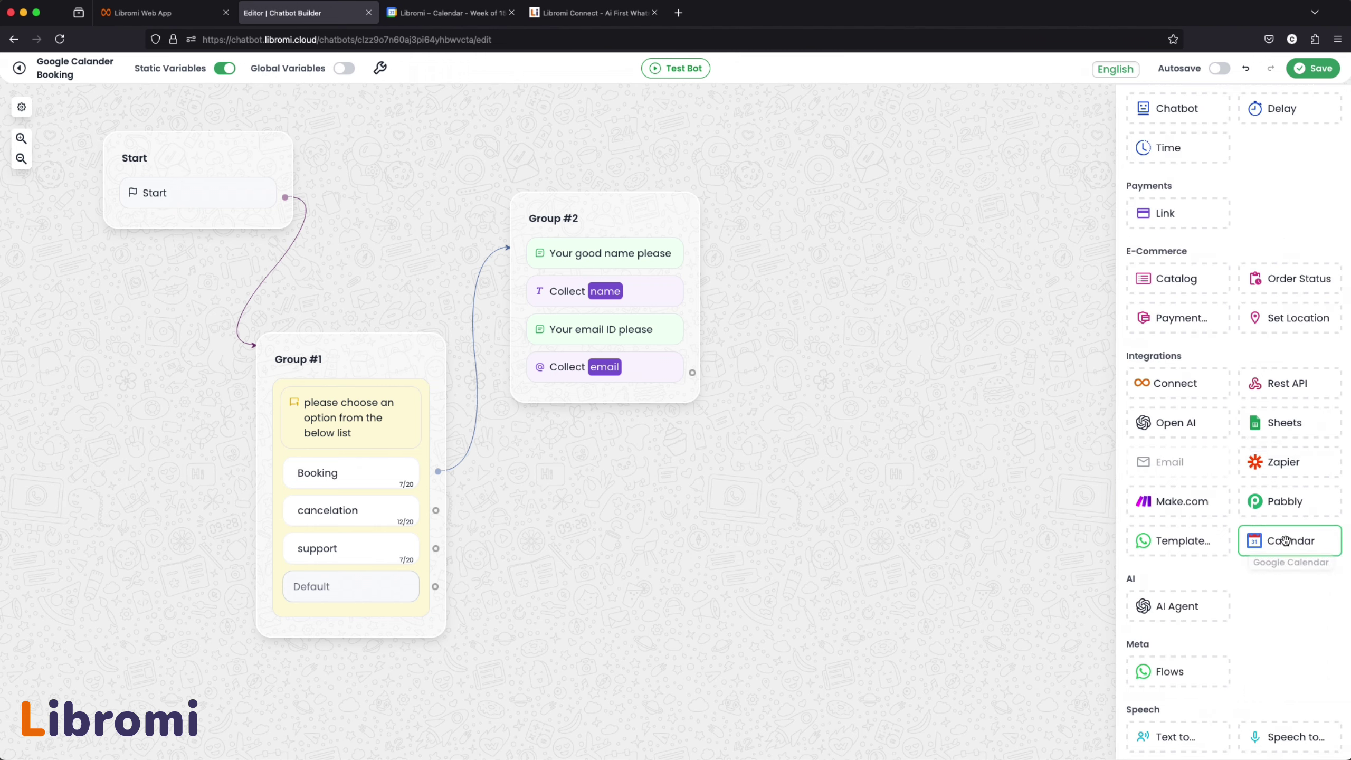
pyautogui.moveTo(1294, 539); pyautogui.dragTo(782, 505)
pyautogui.moveTo(693, 372); pyautogui.dragTo(775, 505)
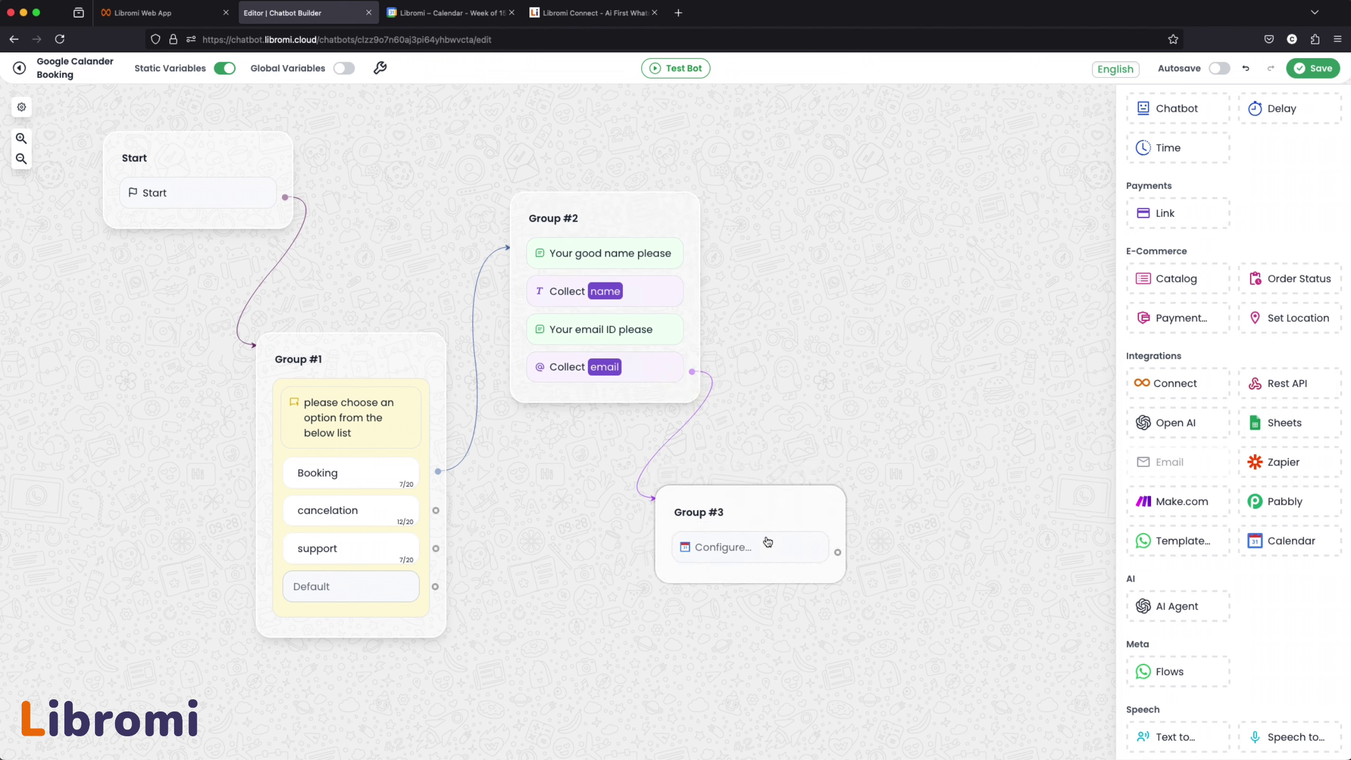
pyautogui.click(739, 555)
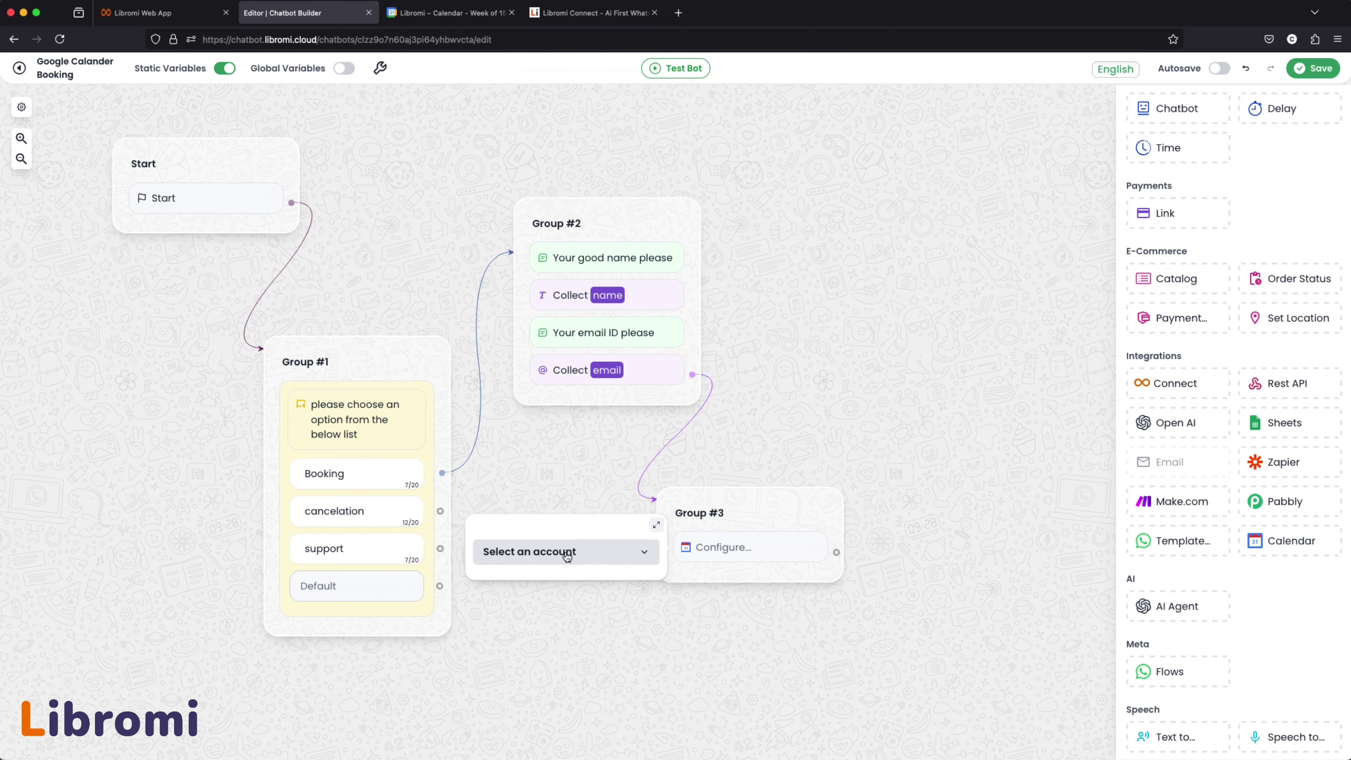
pyautogui.click(590, 557)
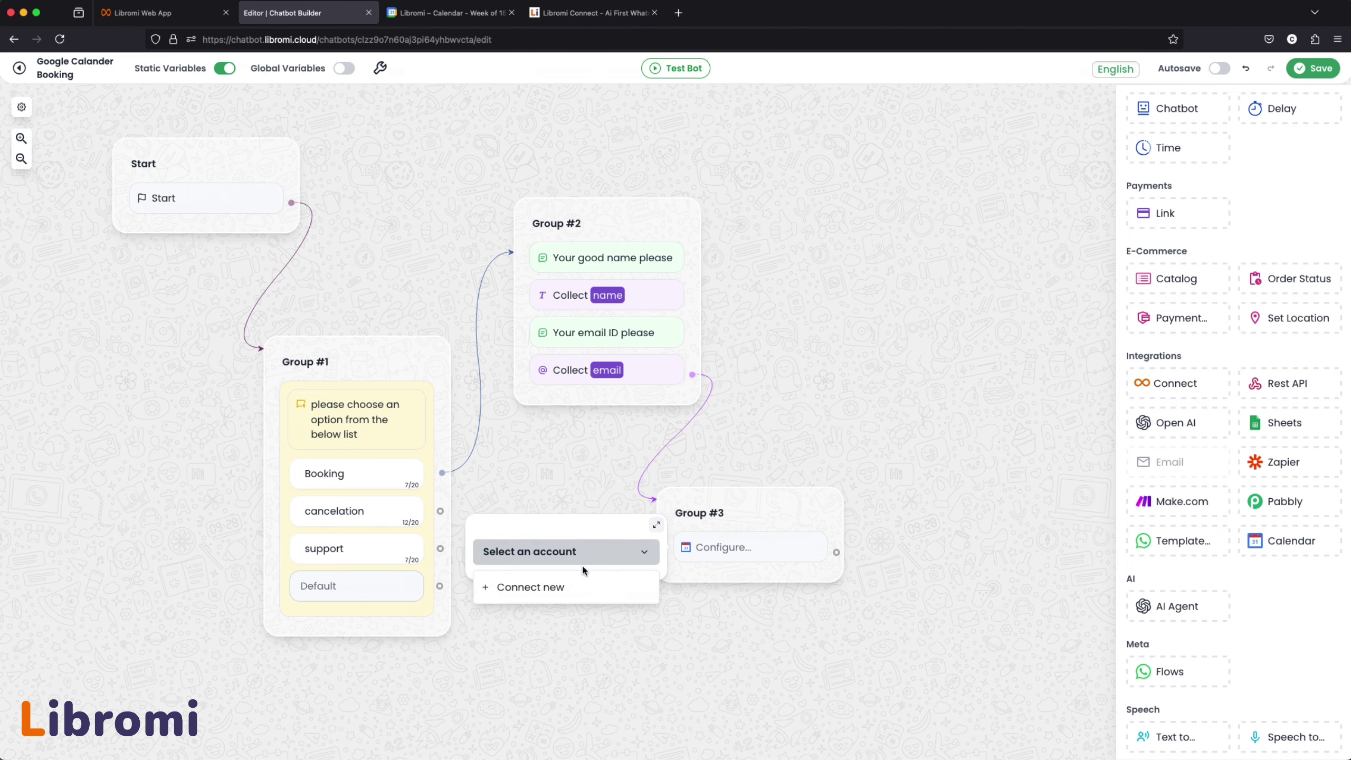
pyautogui.click(554, 587)
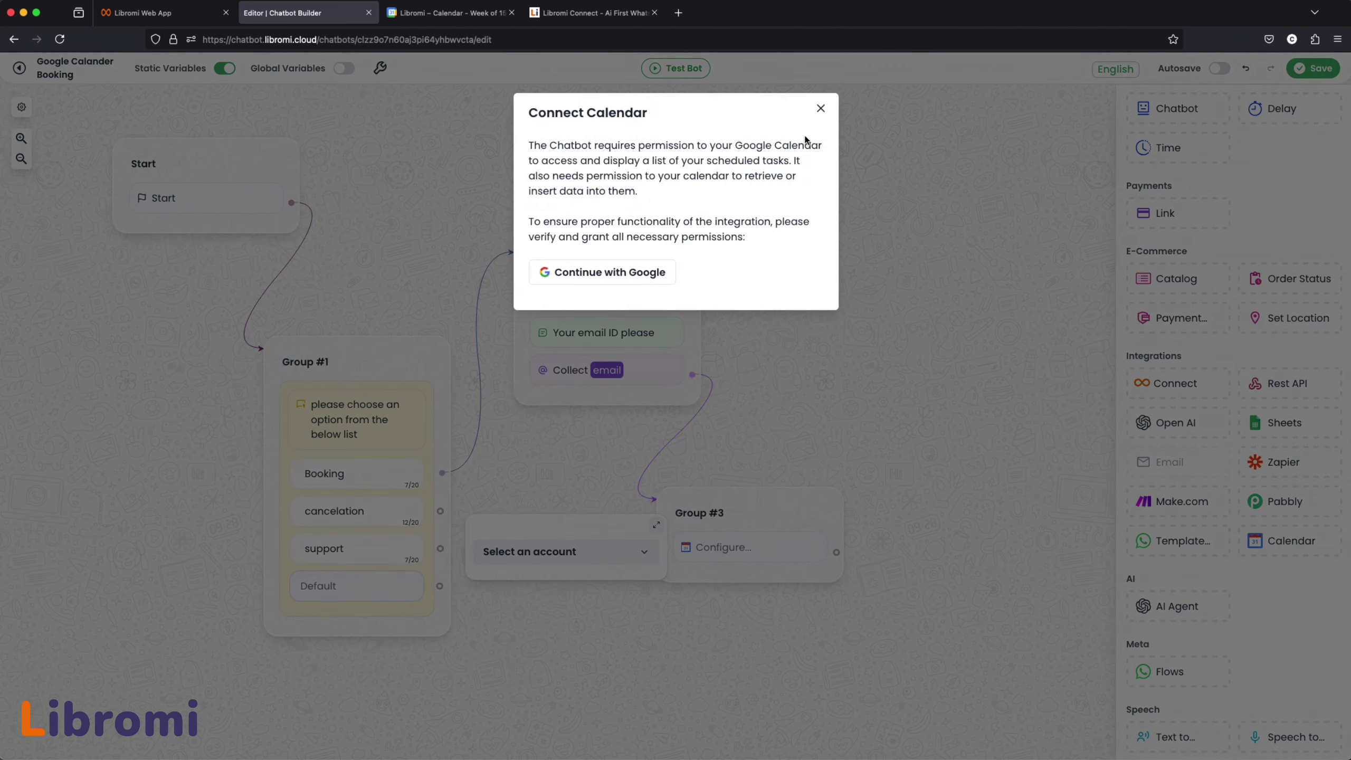
# - Sign in with Google, pick the account and allow Libromi Connect calendar access
pyautogui.click(632, 280)
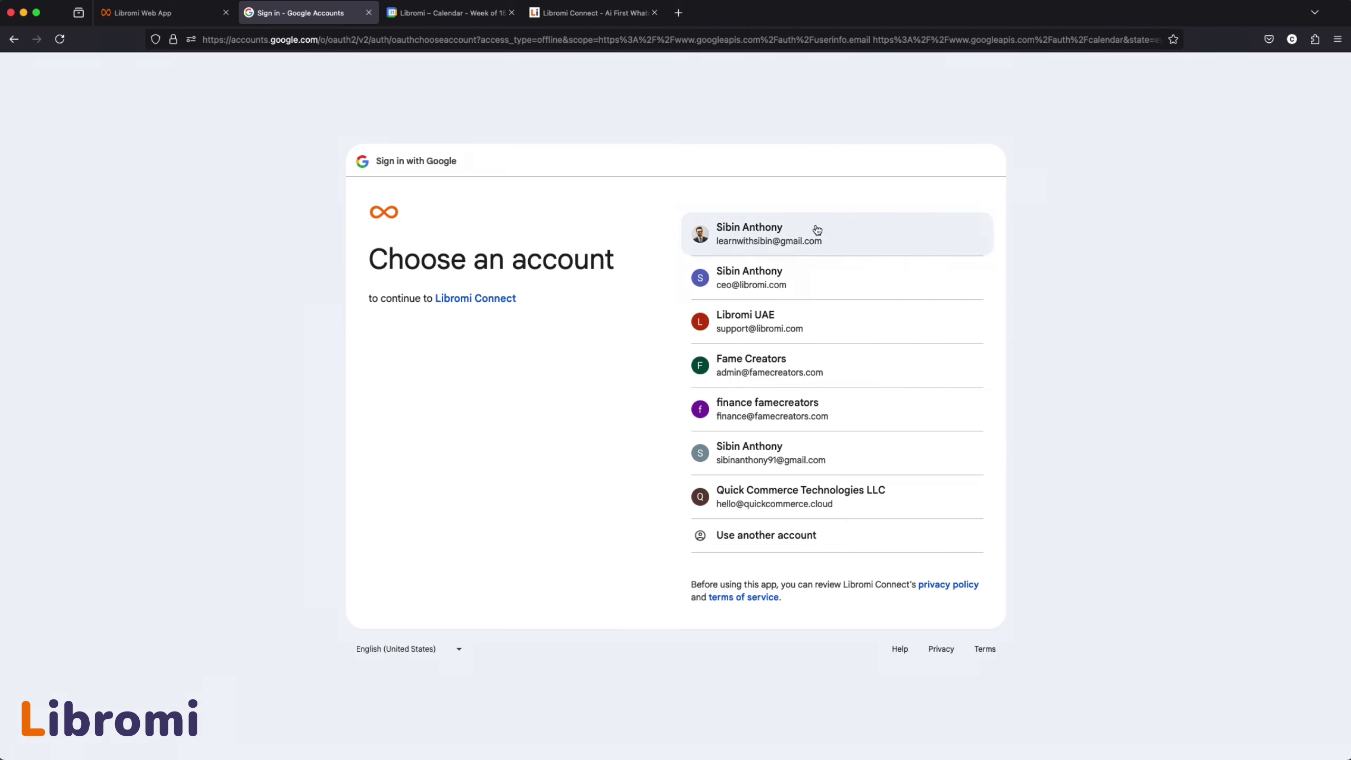
pyautogui.click(827, 244)
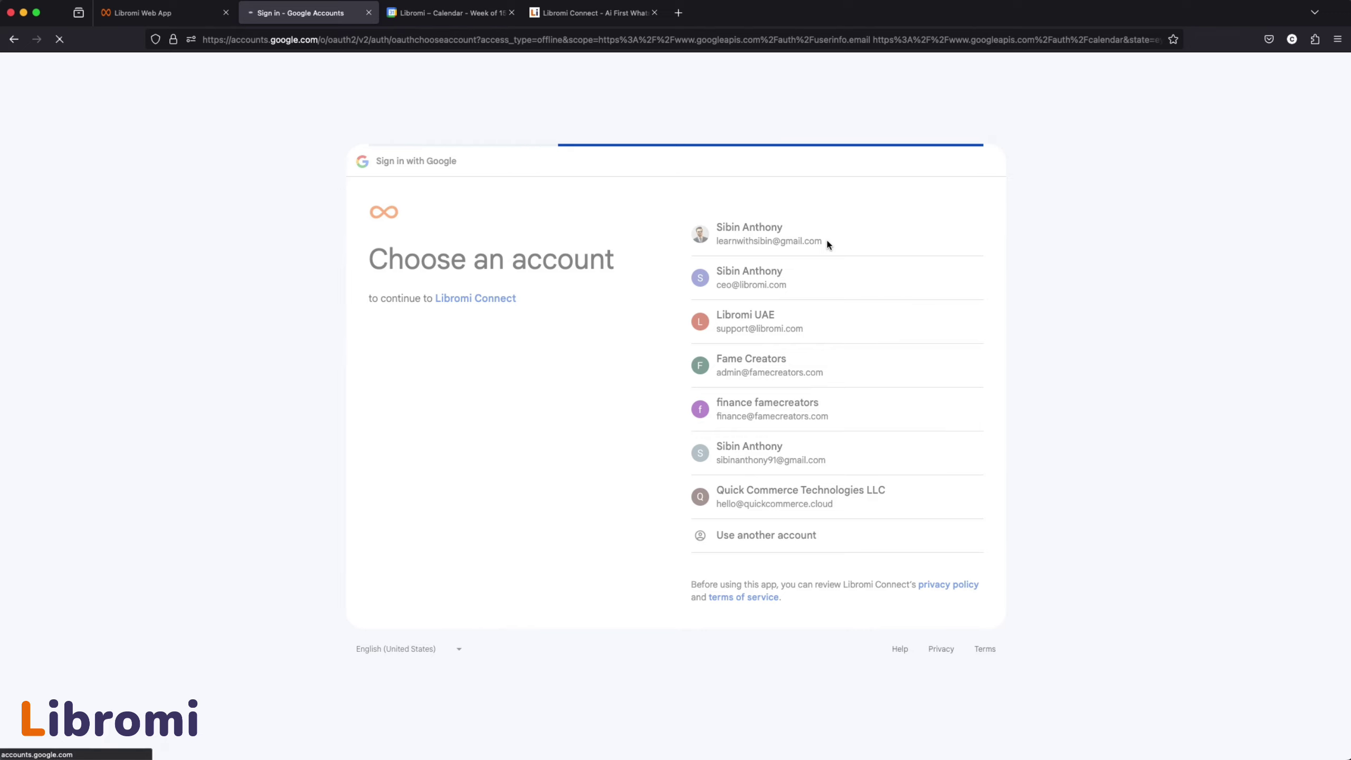
pyautogui.click(810, 560)
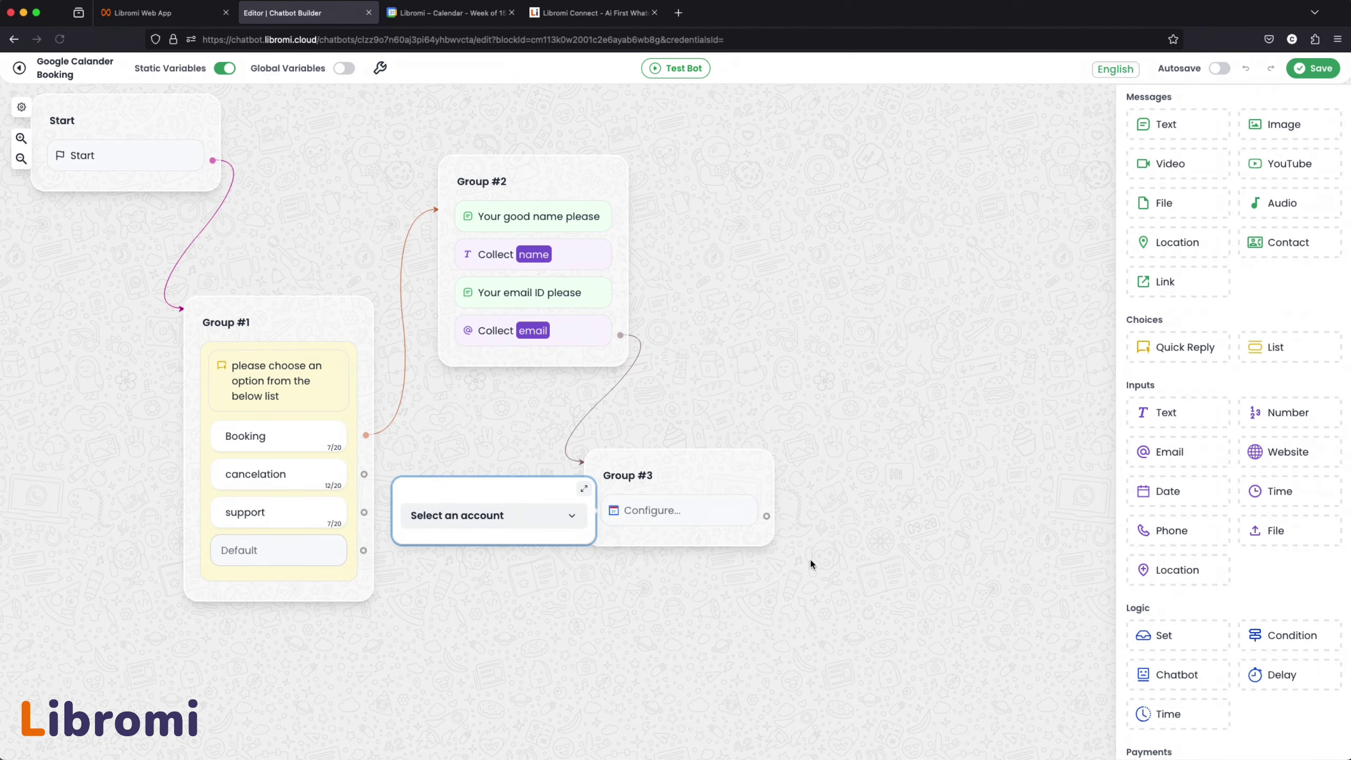
# - Select the connected account and connect its main Google calendar under the name 'mycalander'
pyautogui.click(531, 520)
pyautogui.click(489, 553)
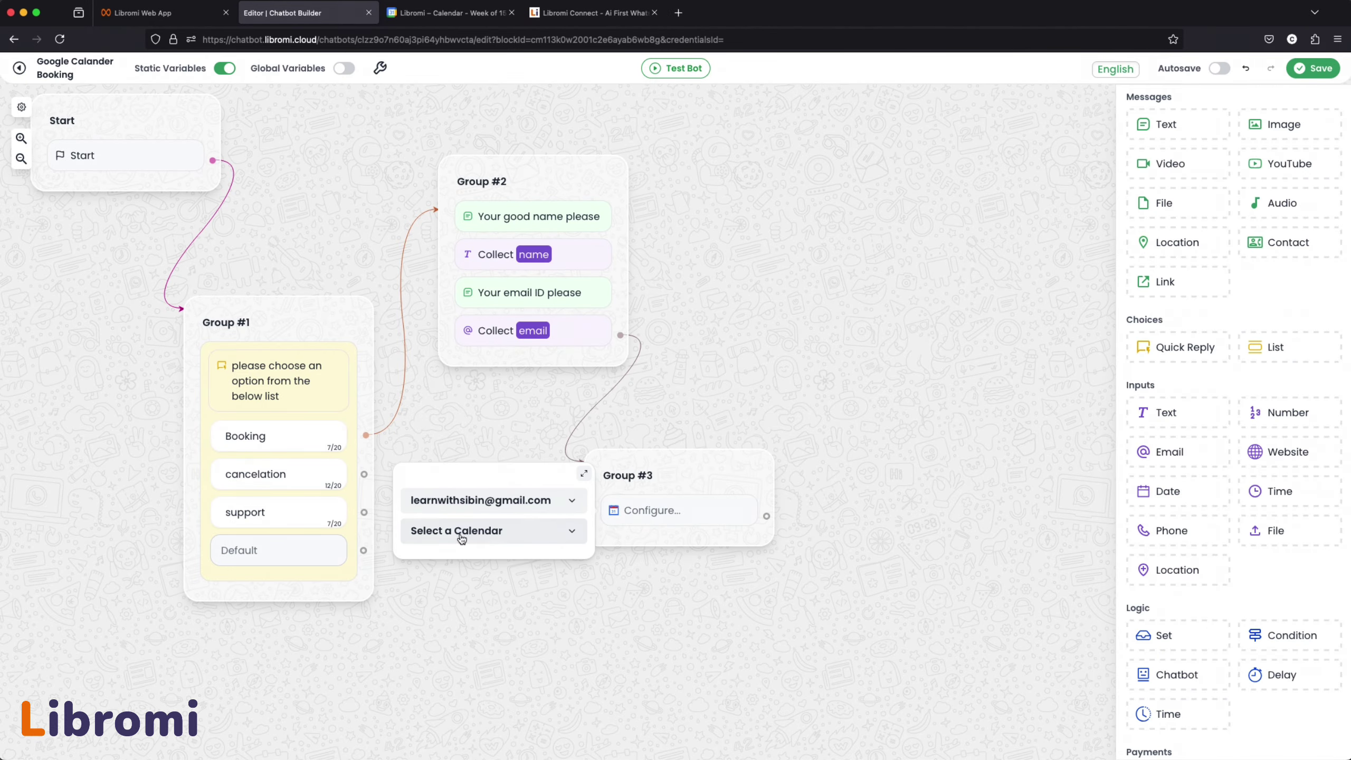
pyautogui.click(513, 535)
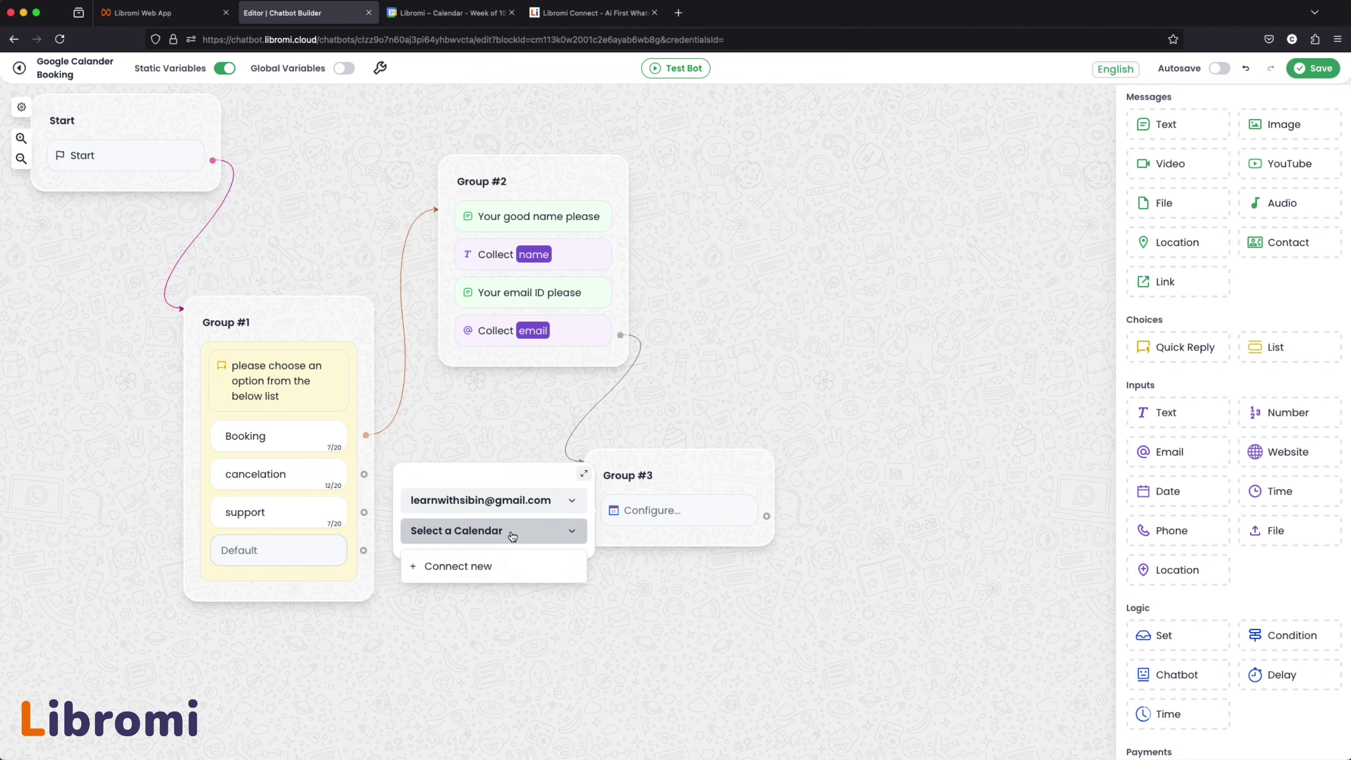
pyautogui.click(473, 567)
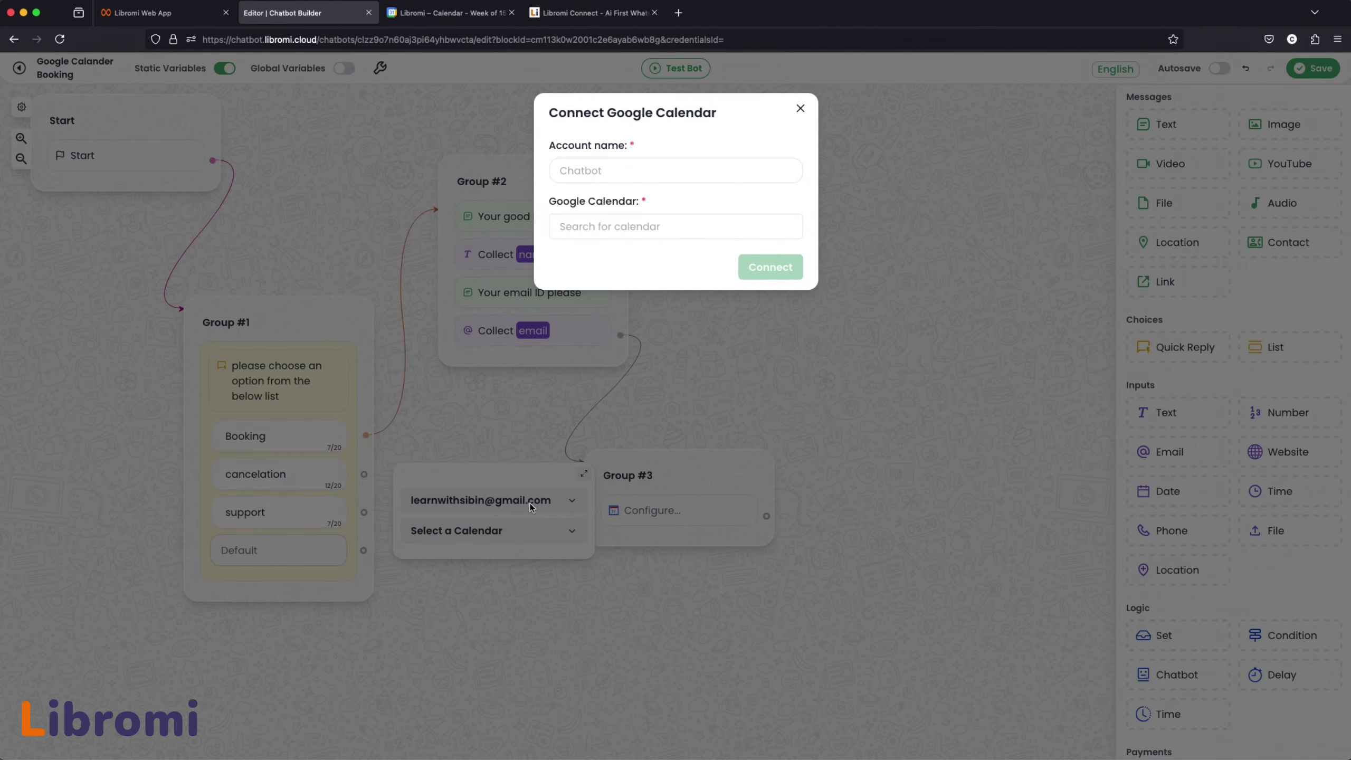
pyautogui.click(615, 228)
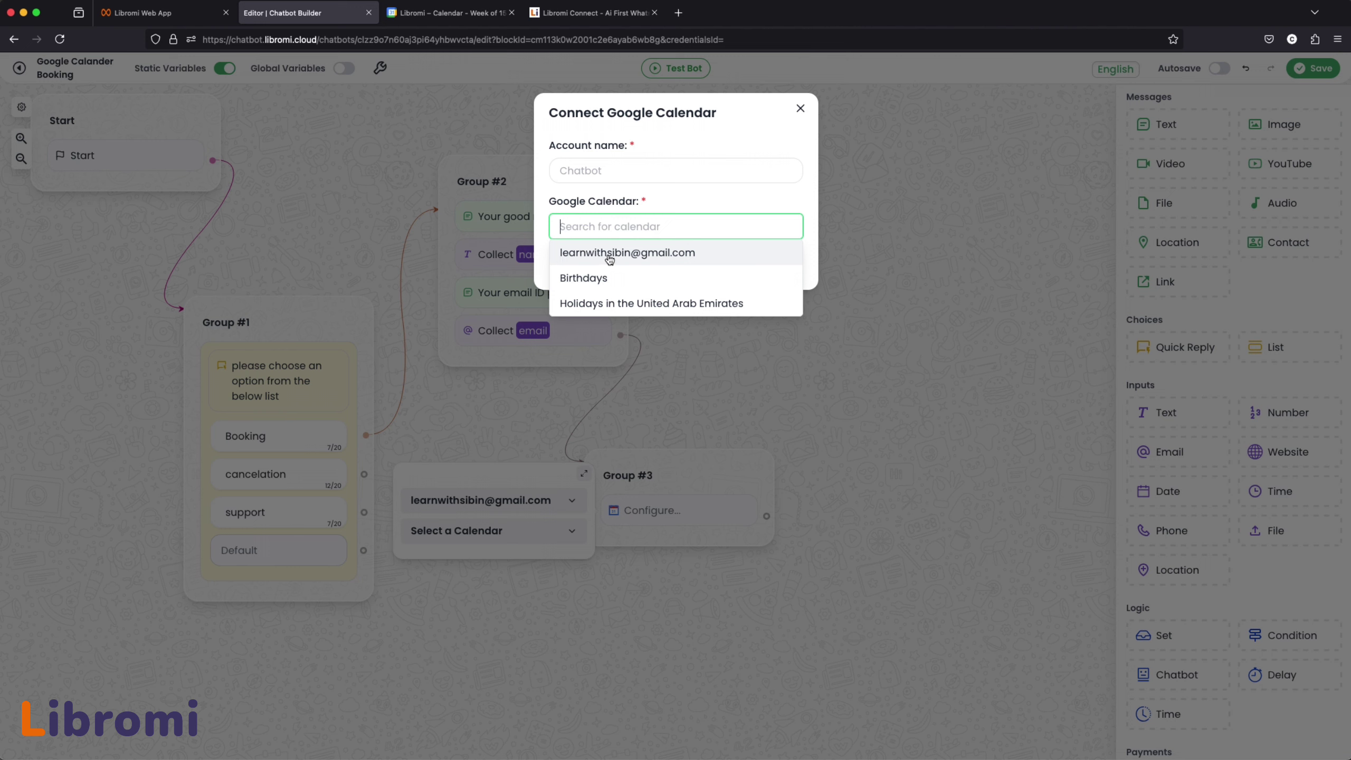
pyautogui.click(625, 258)
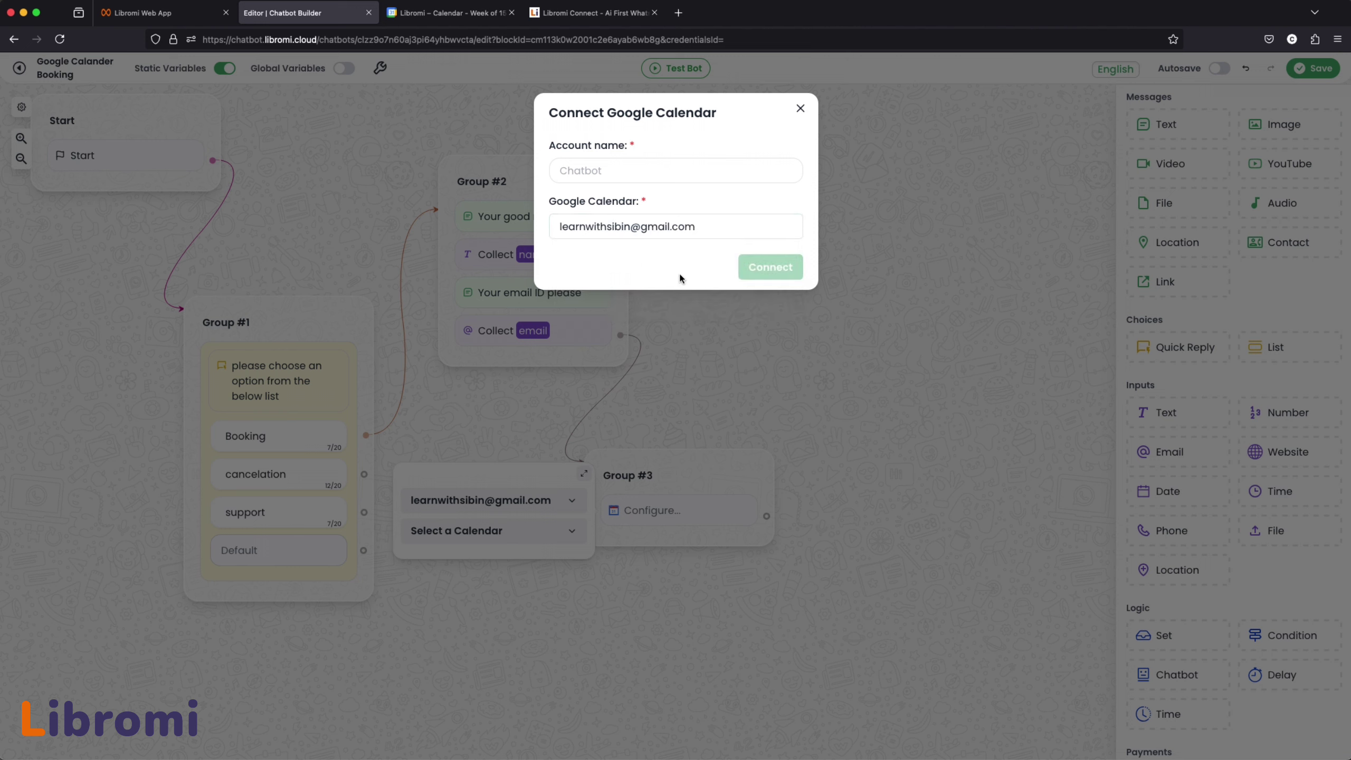
pyautogui.click(614, 168)
pyautogui.write('mycalander')
pyautogui.click(766, 266)
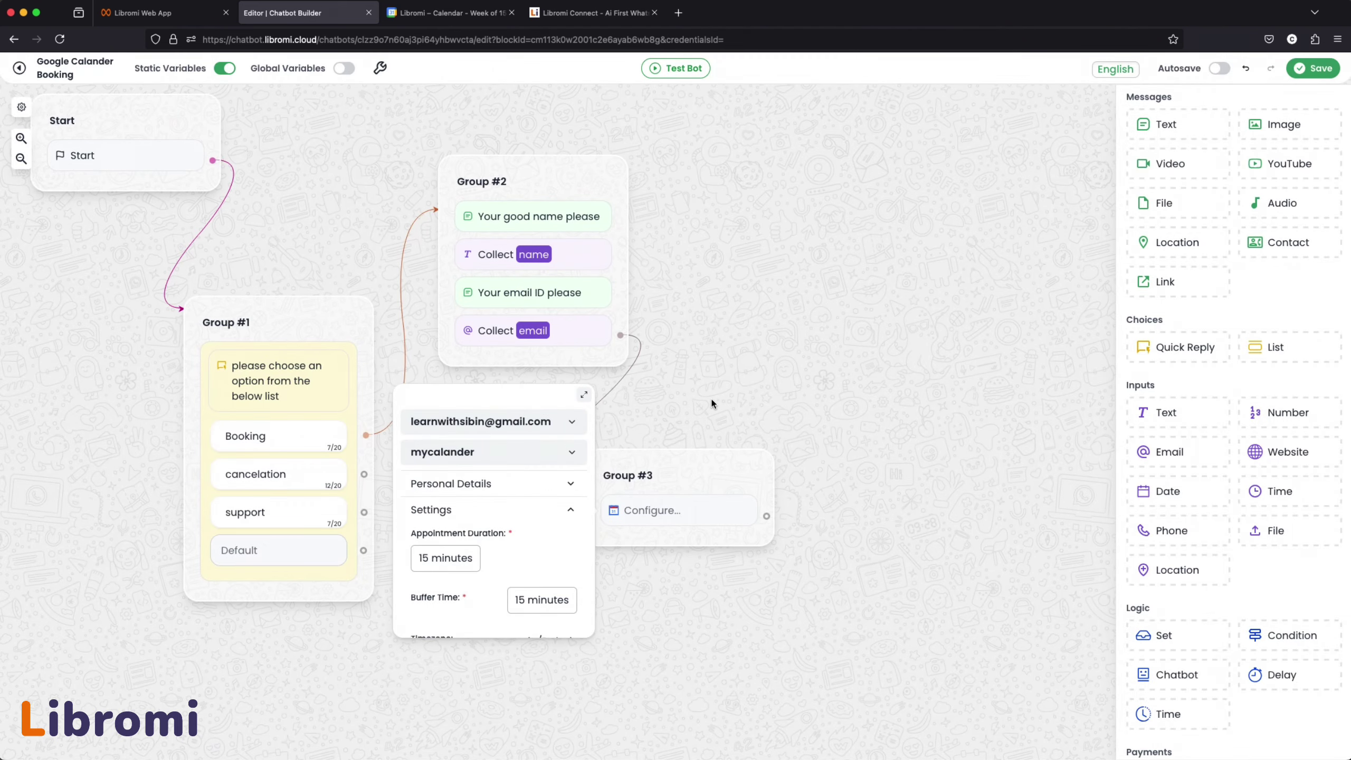
# - Fill the block's Name, Phone and Email details with {{name}}, {{STAT_PHONE}} and {{email}}
pyautogui.click(584, 394)
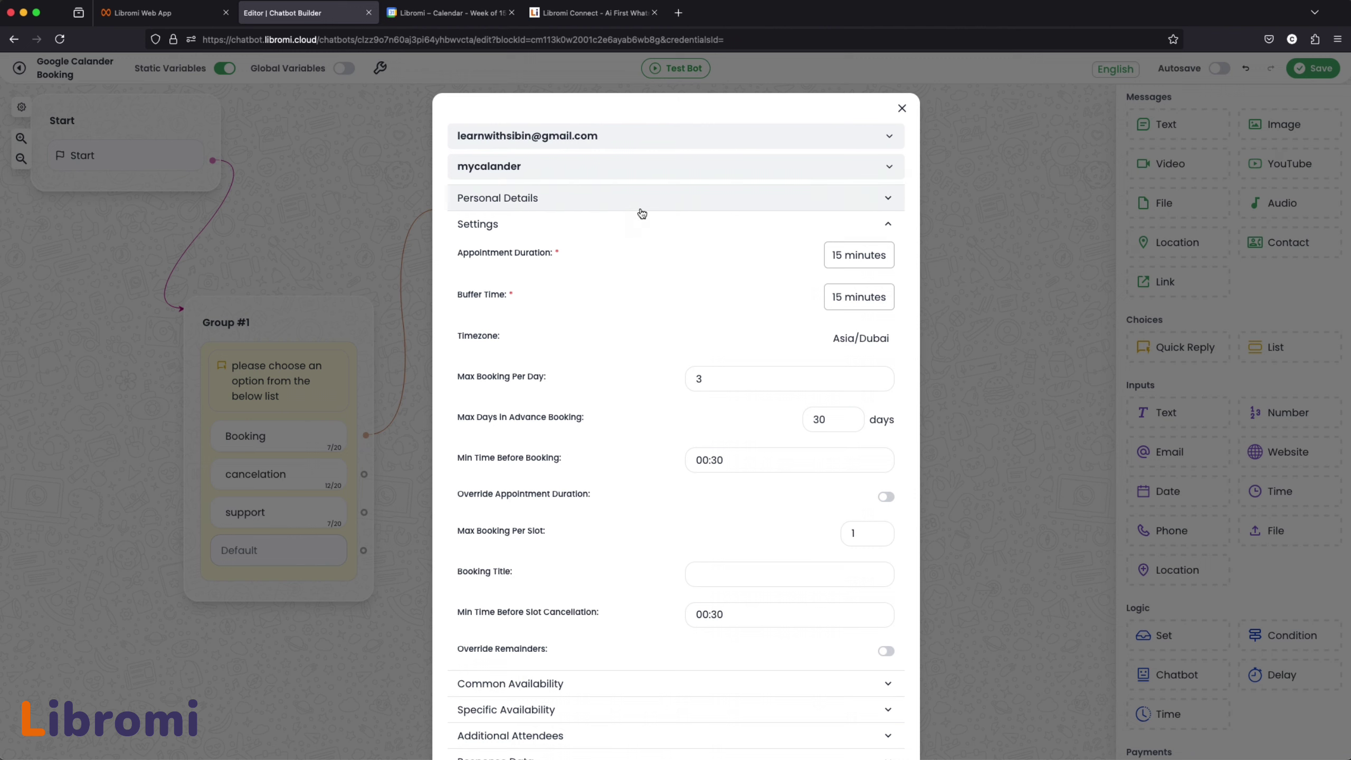
pyautogui.click(570, 206)
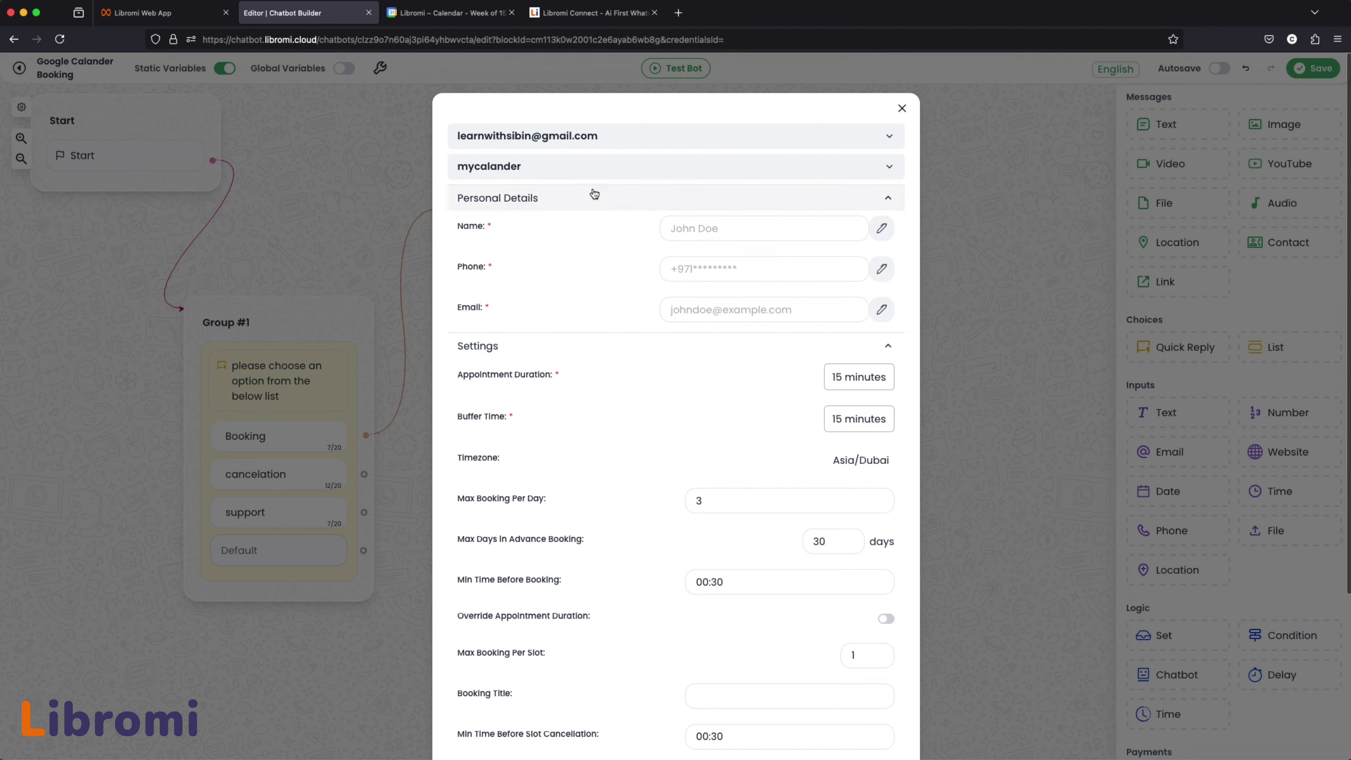
pyautogui.click(882, 228)
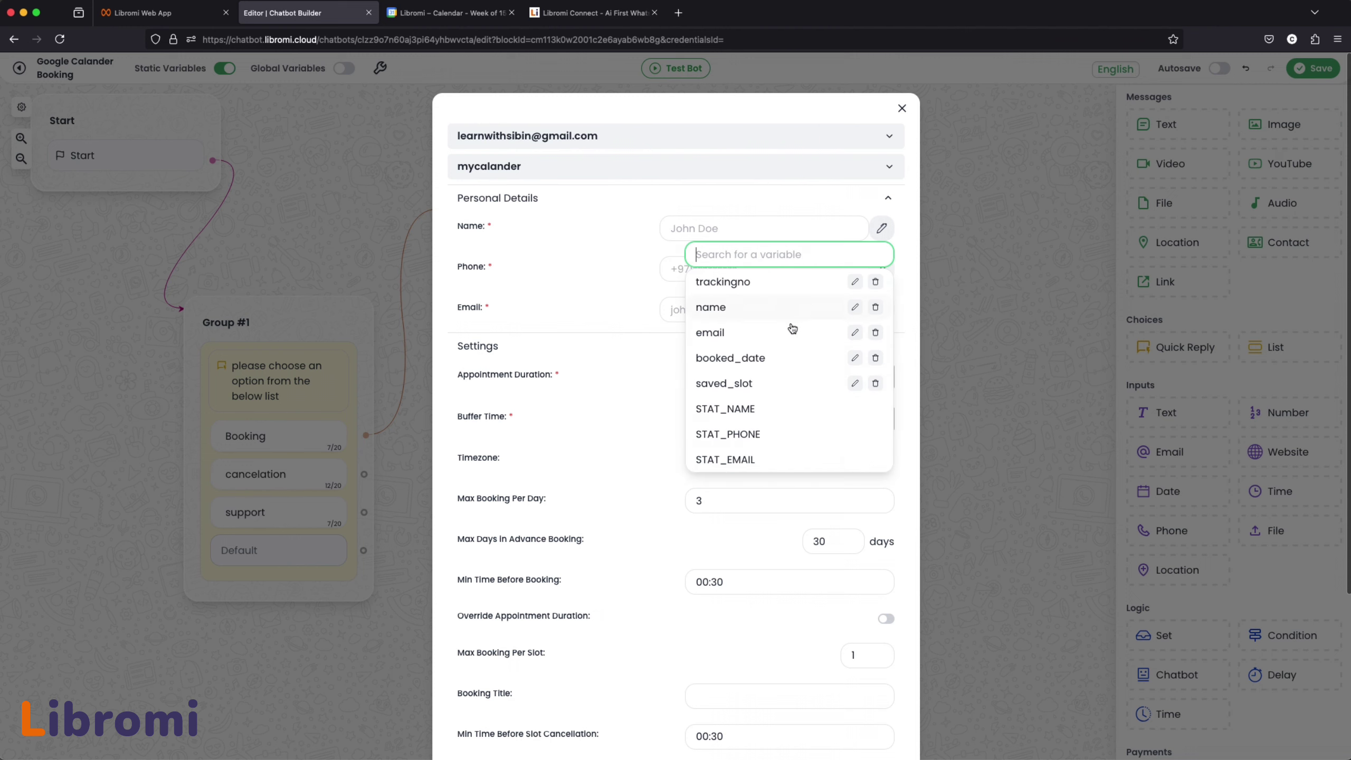
pyautogui.click(742, 313)
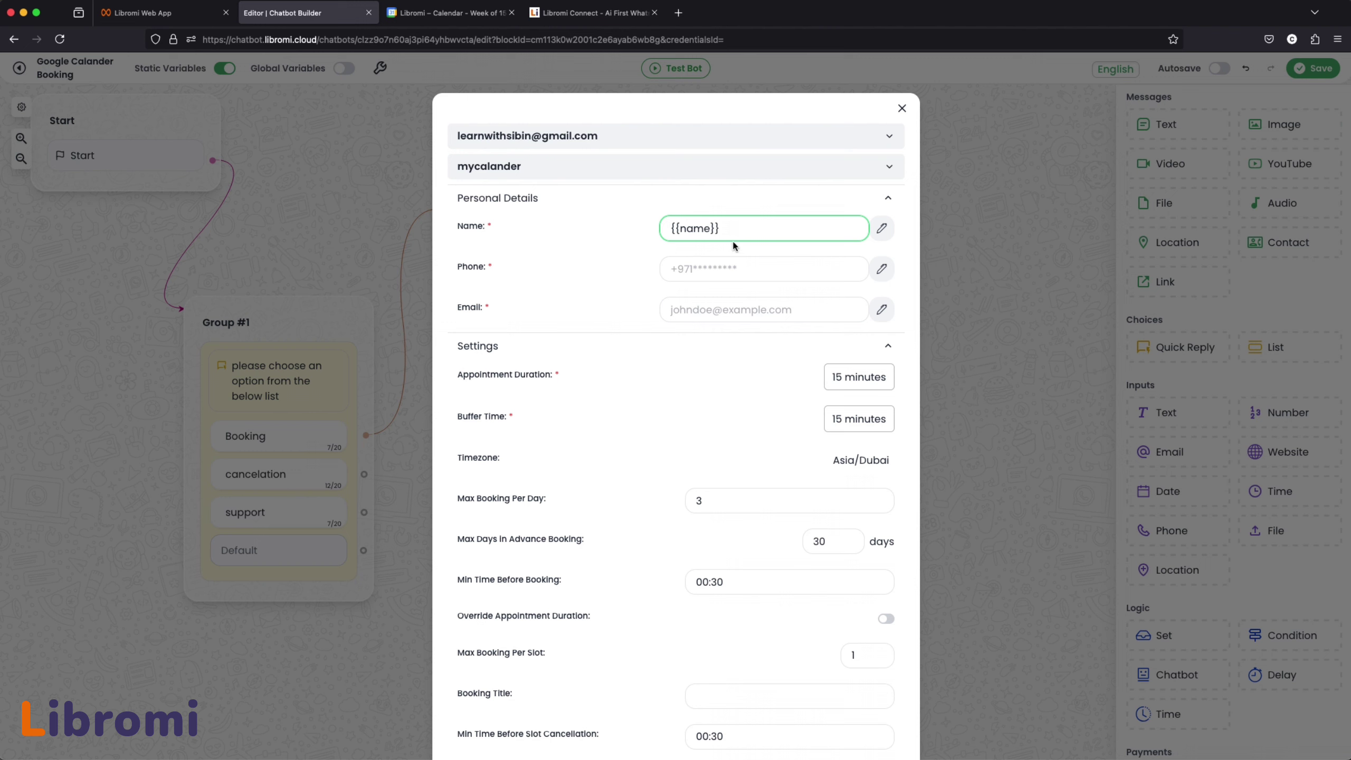
pyautogui.click(469, 277)
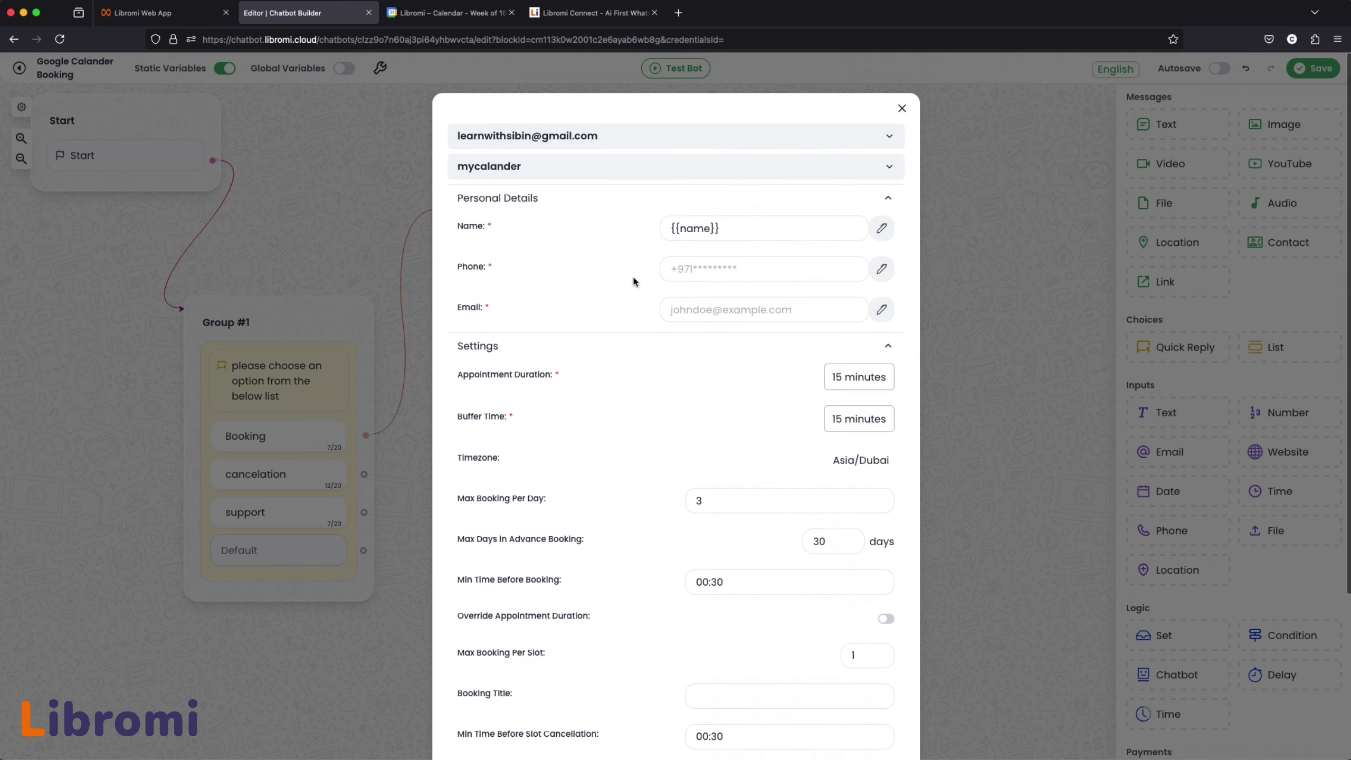
pyautogui.click(883, 270)
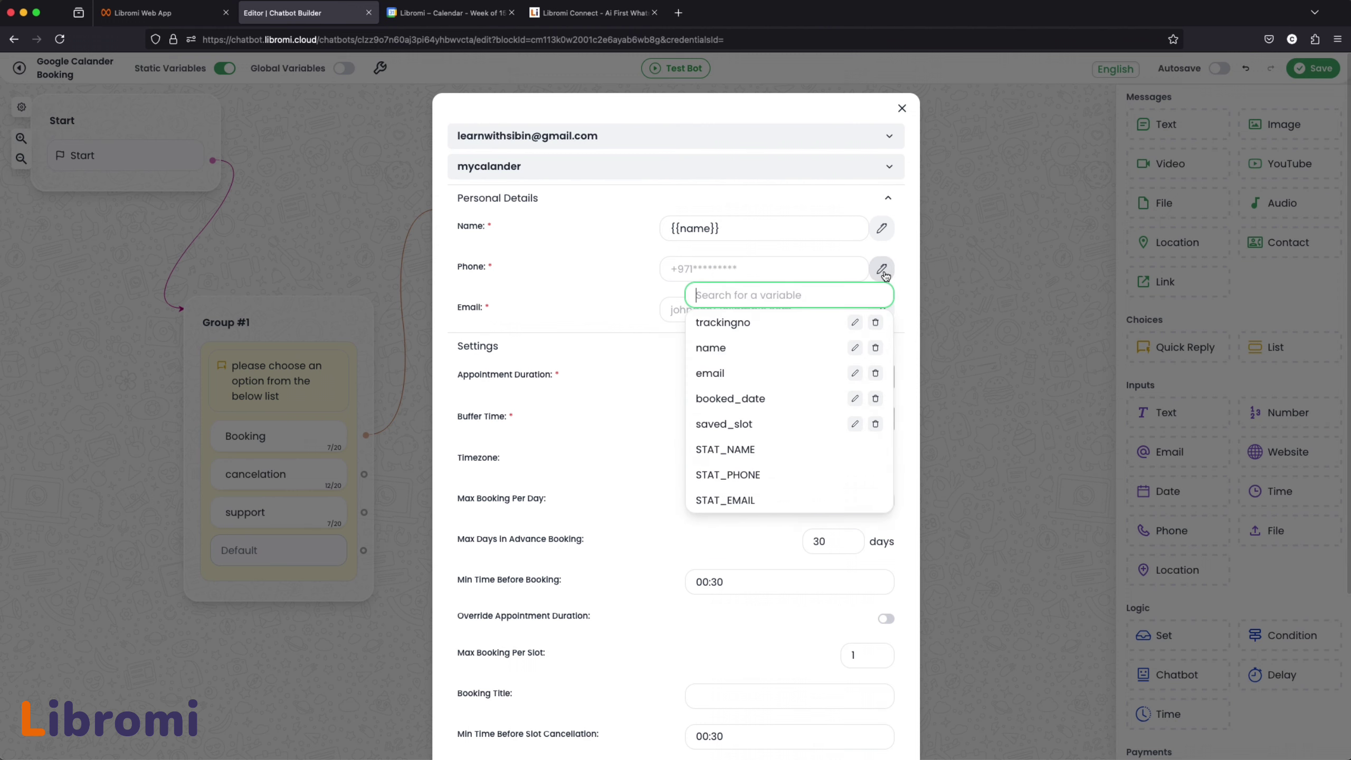
pyautogui.click(741, 477)
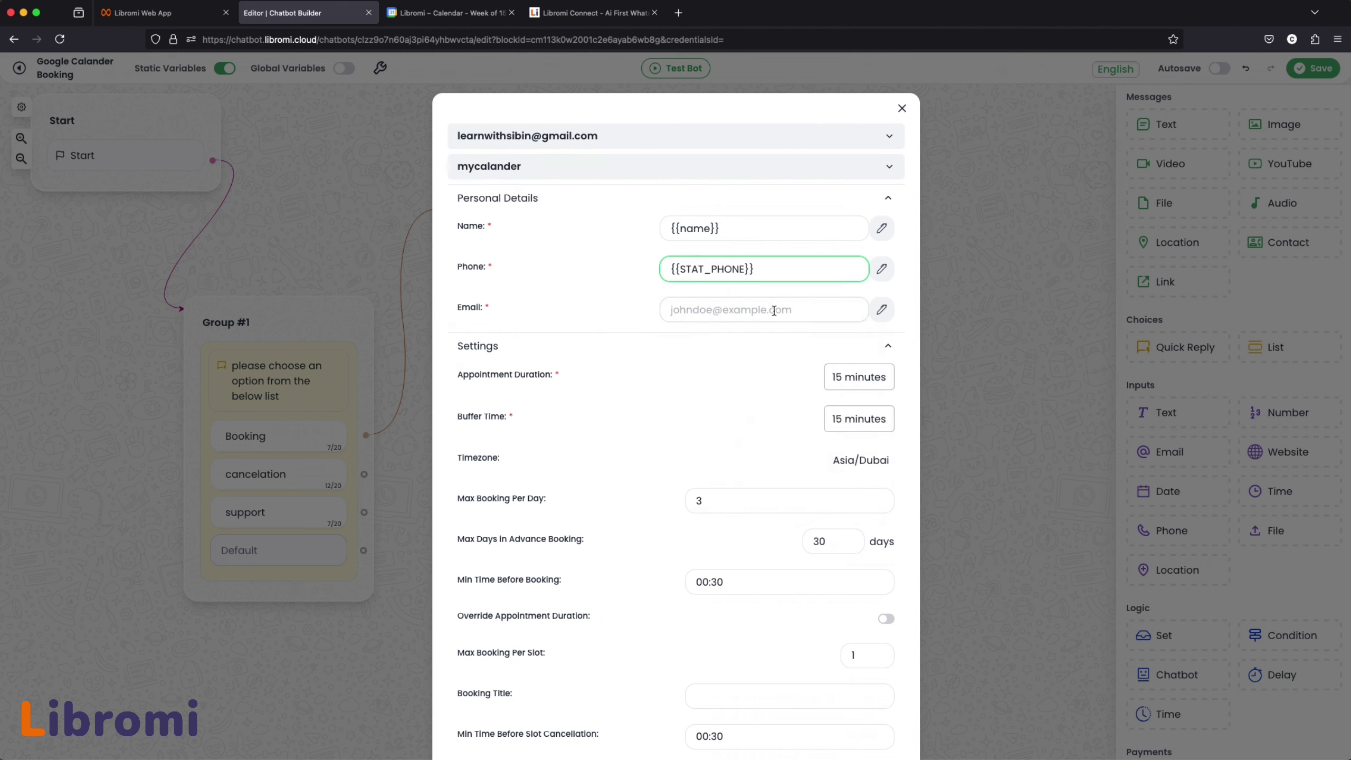
pyautogui.click(882, 309)
pyautogui.click(772, 416)
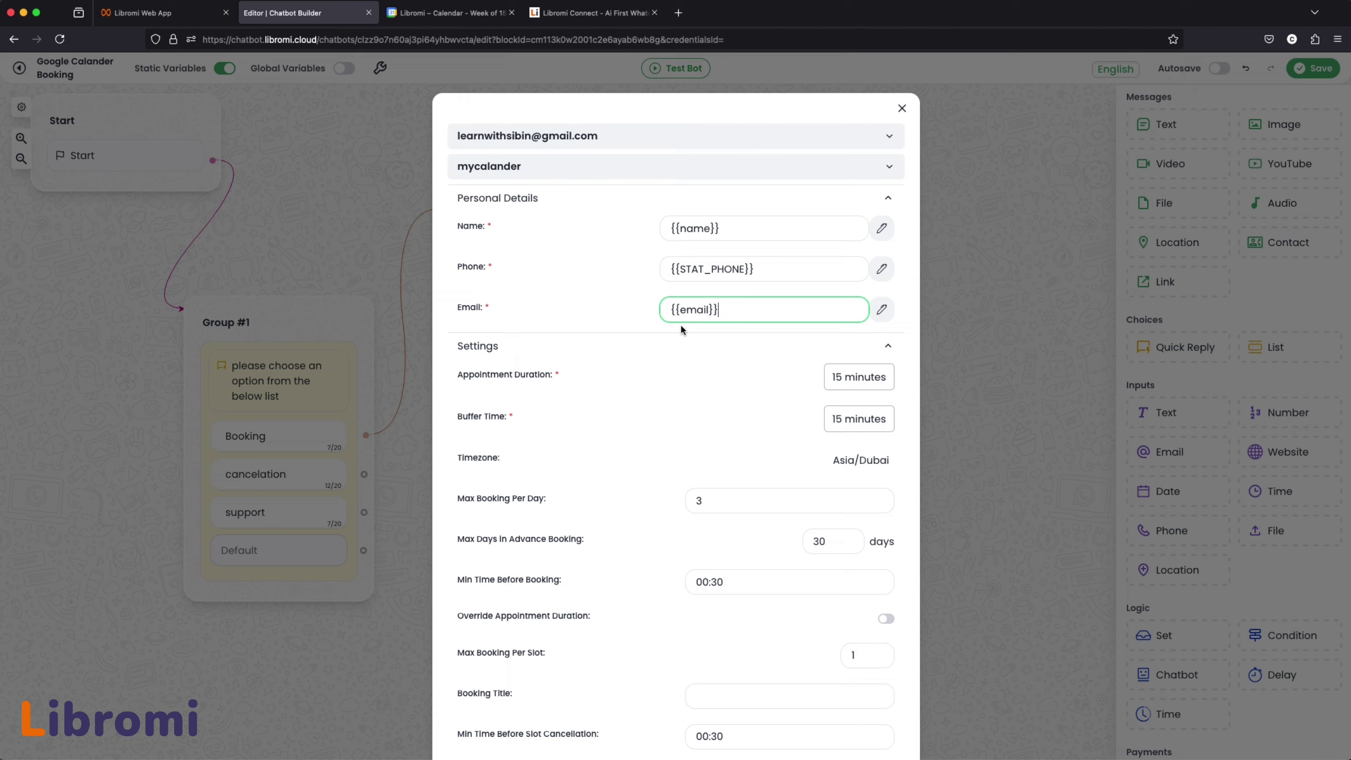
pyautogui.scroll(-3, 681, 325)
pyautogui.scroll(3, 553, 244)
# - Set the appointment duration to 30 minutes, keeping Asia/Dubai as the timezone
pyautogui.click(561, 196)
pyautogui.scroll(-2, 585, 273)
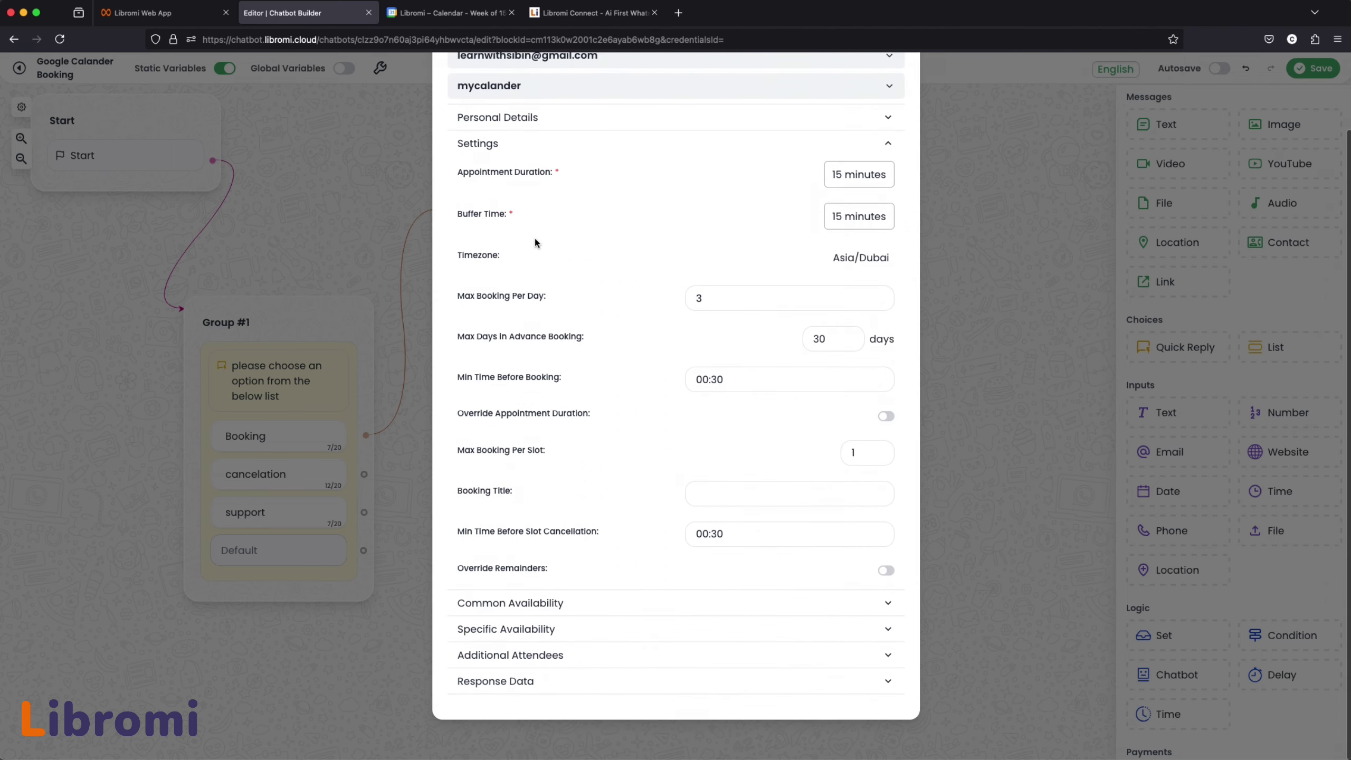
pyautogui.click(864, 184)
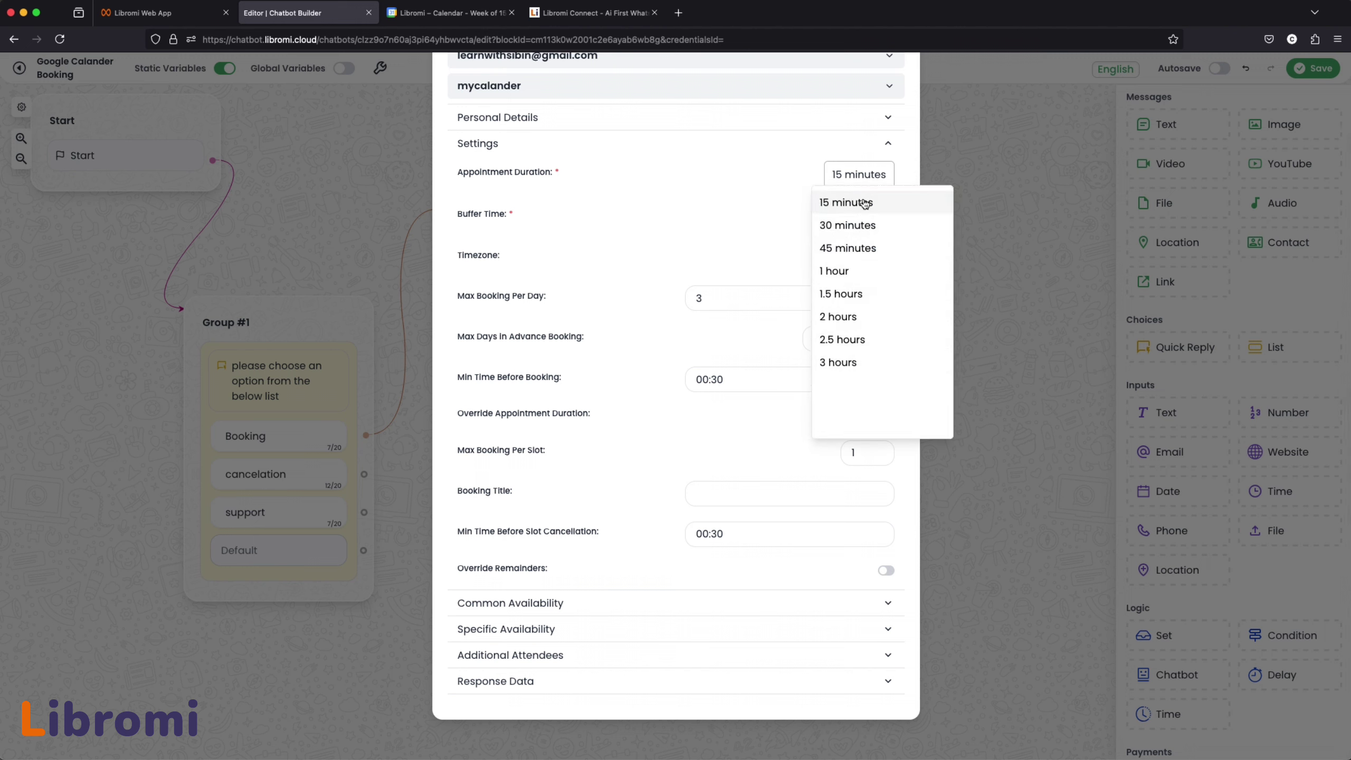
pyautogui.click(754, 165)
pyautogui.click(861, 178)
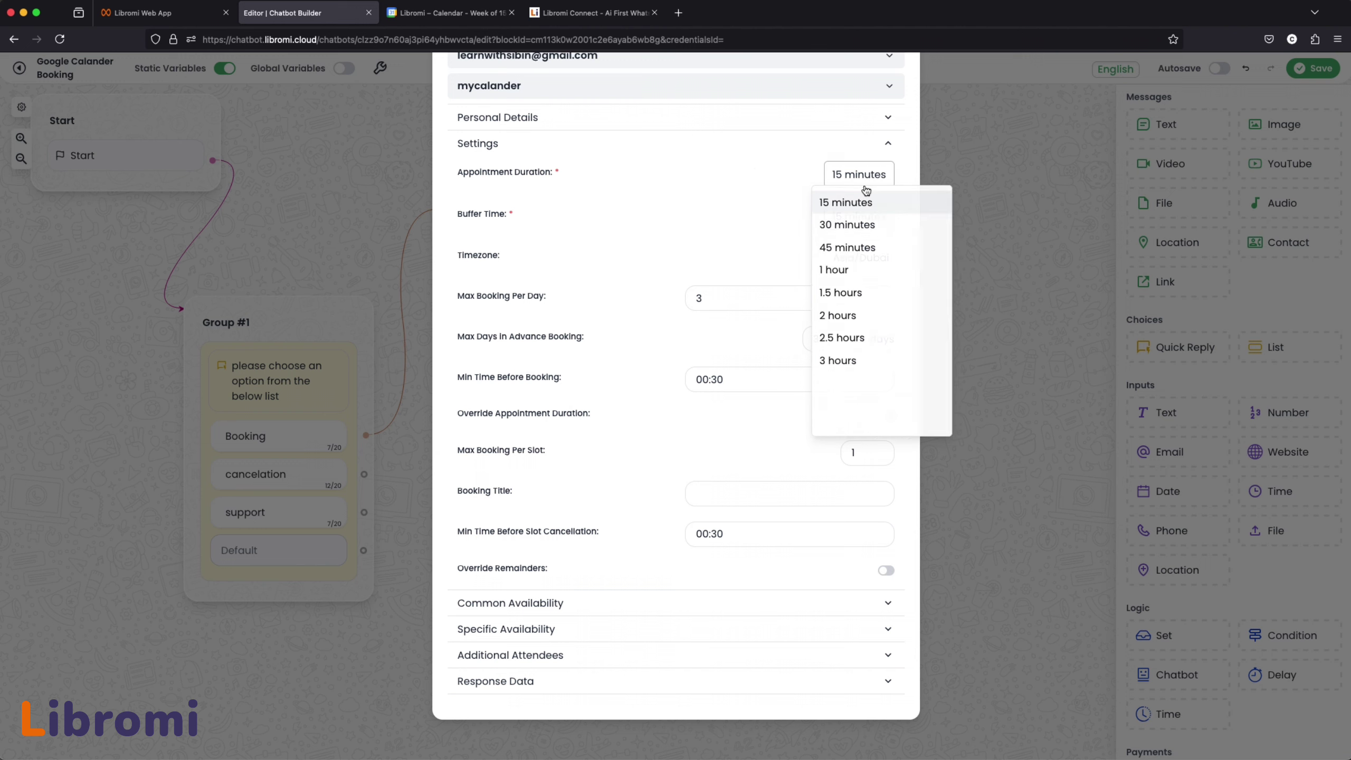
pyautogui.click(870, 226)
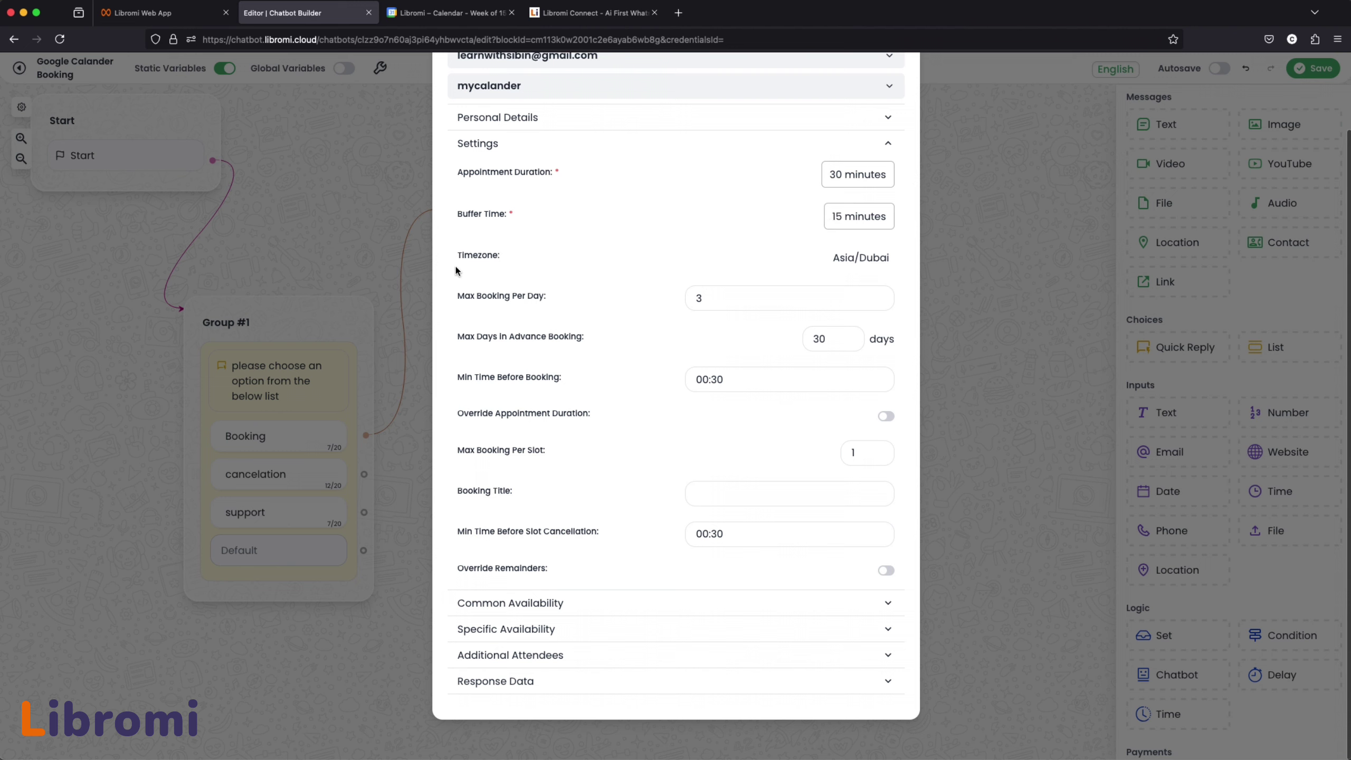
pyautogui.click(863, 260)
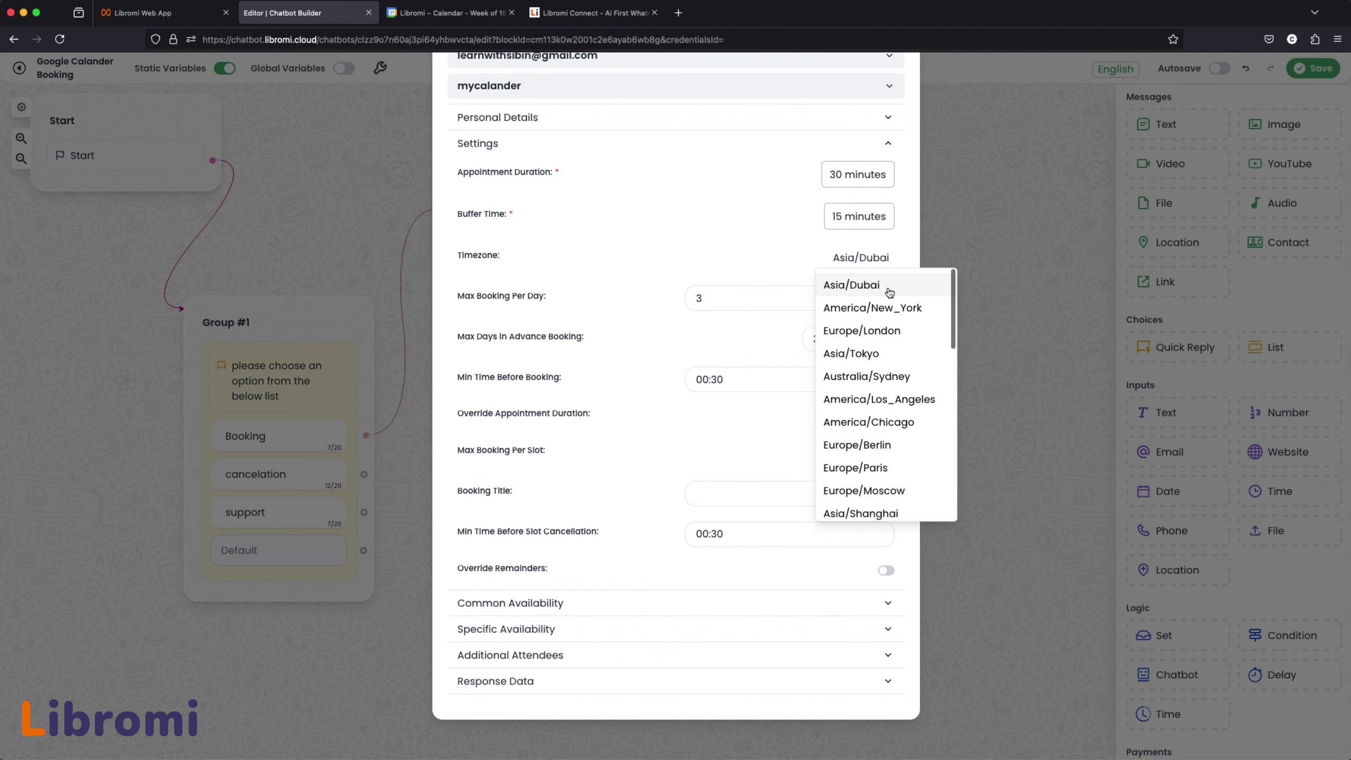
pyautogui.click(875, 288)
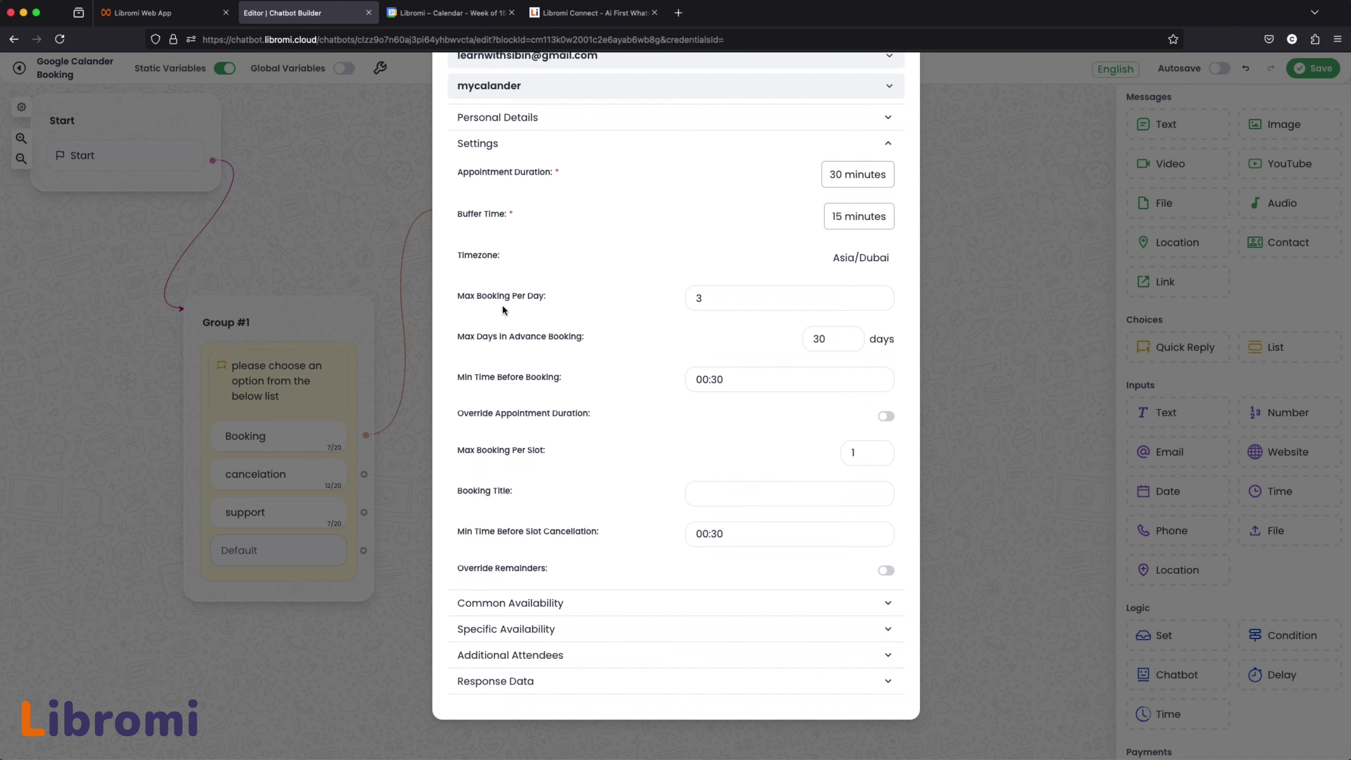
# - Leave Max Booking Per Day at 3 and change Max Days In Advance Booking to 10
pyautogui.click(710, 299)
pyautogui.moveTo(710, 300); pyautogui.dragTo(645, 302)
pyautogui.click(612, 303)
pyautogui.click(732, 300)
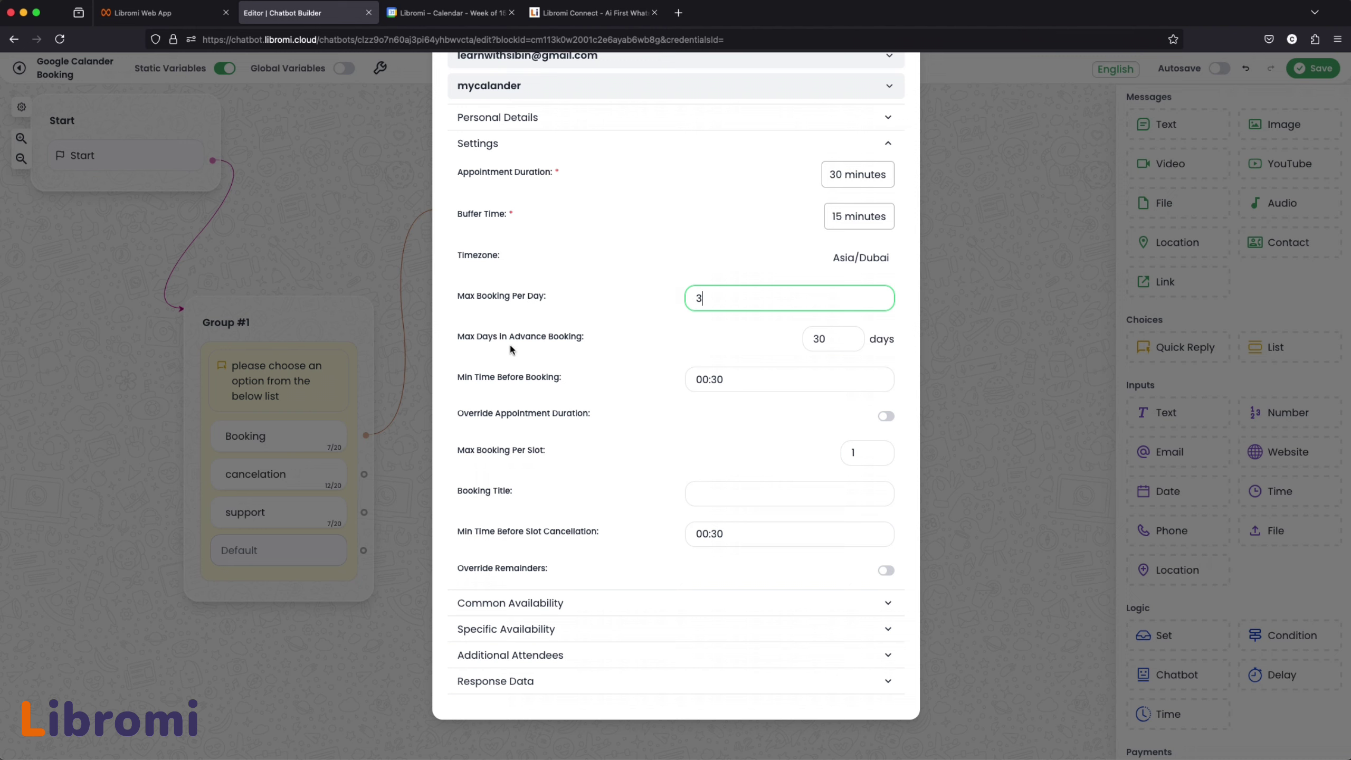
pyautogui.doubleClick(818, 341)
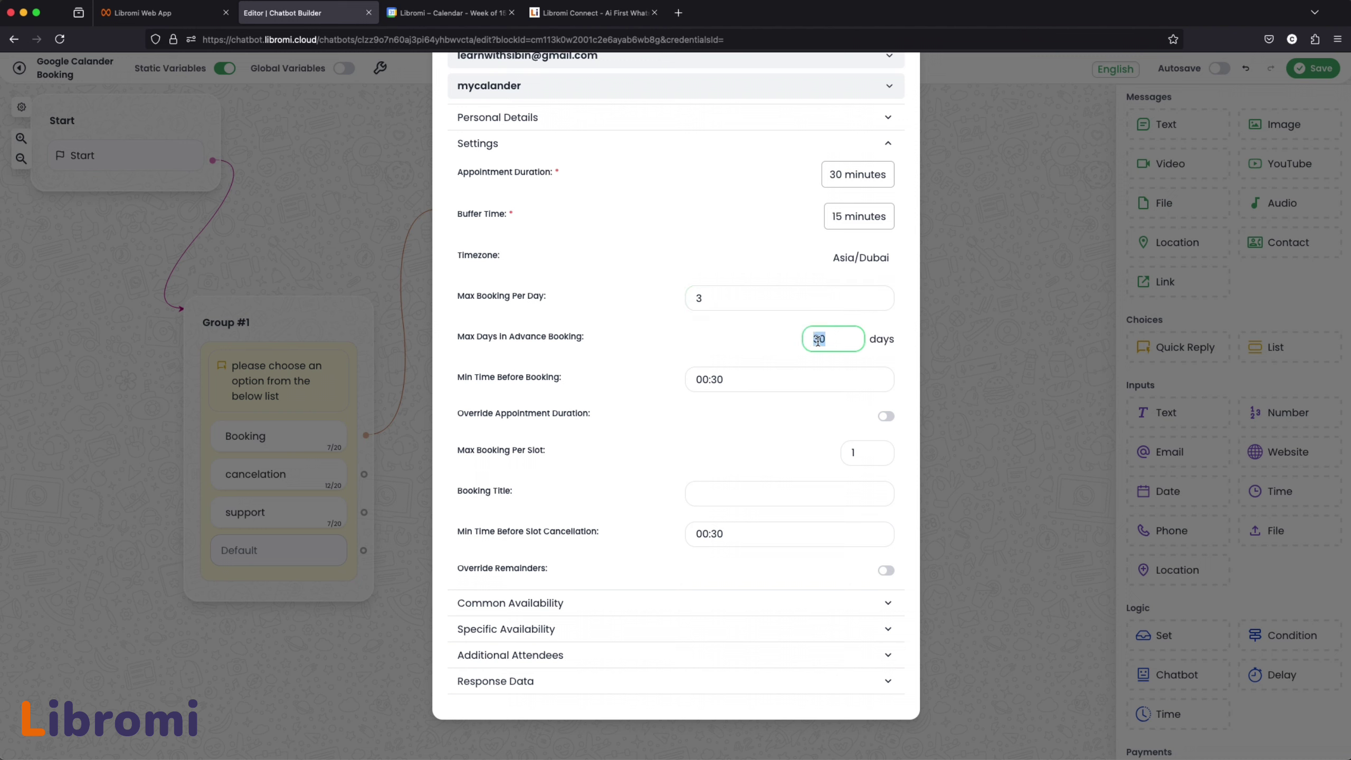
pyautogui.write('10')
pyautogui.click(733, 347)
# - Expand the Common Availability weekly schedule, leaving the duration override off
pyautogui.click(886, 417)
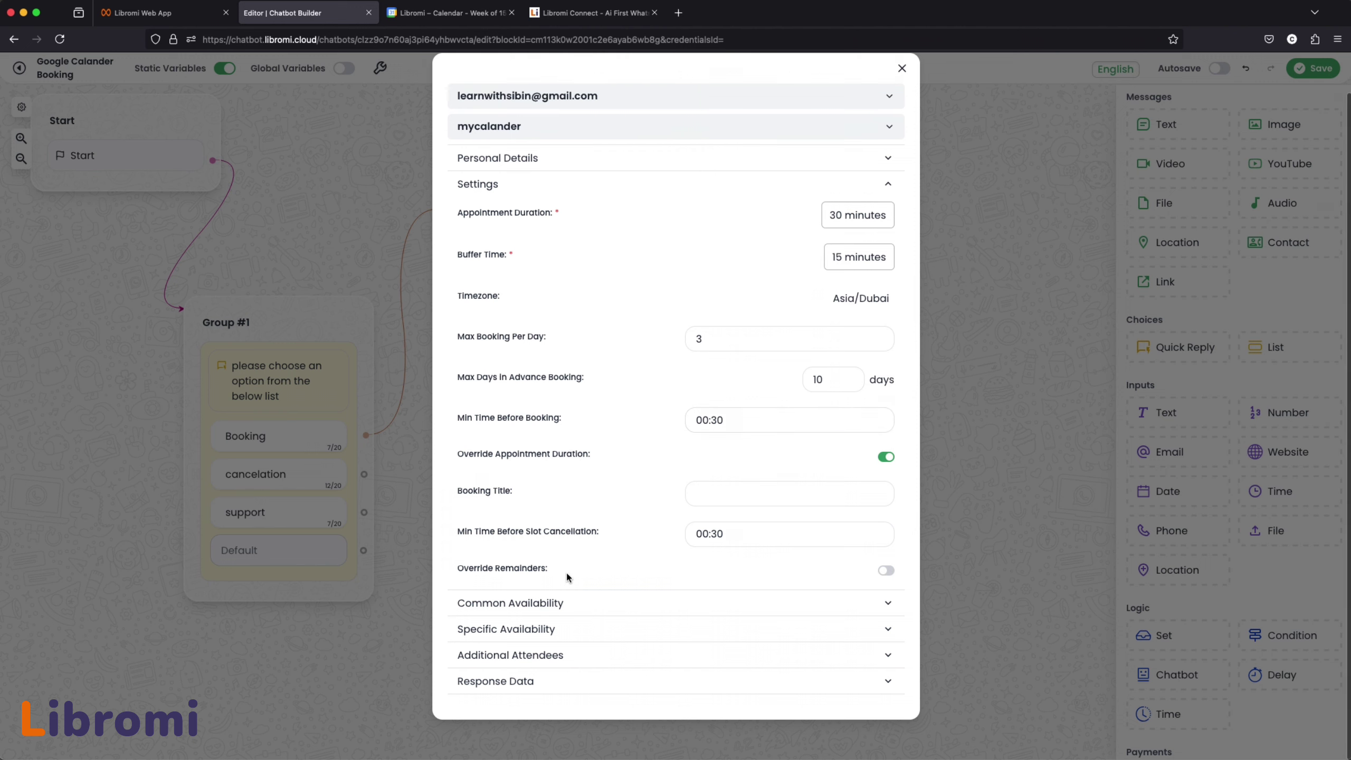
pyautogui.click(592, 602)
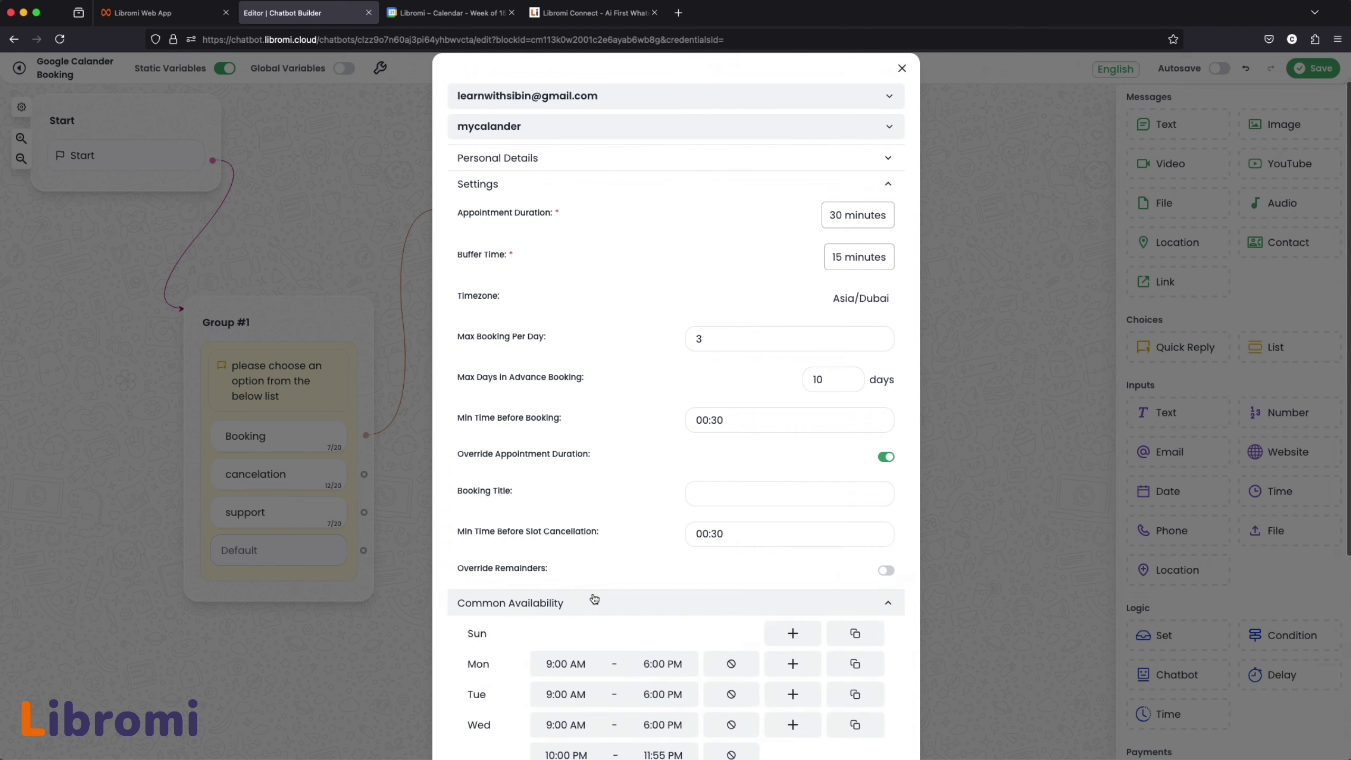
pyautogui.scroll(-1, 594, 599)
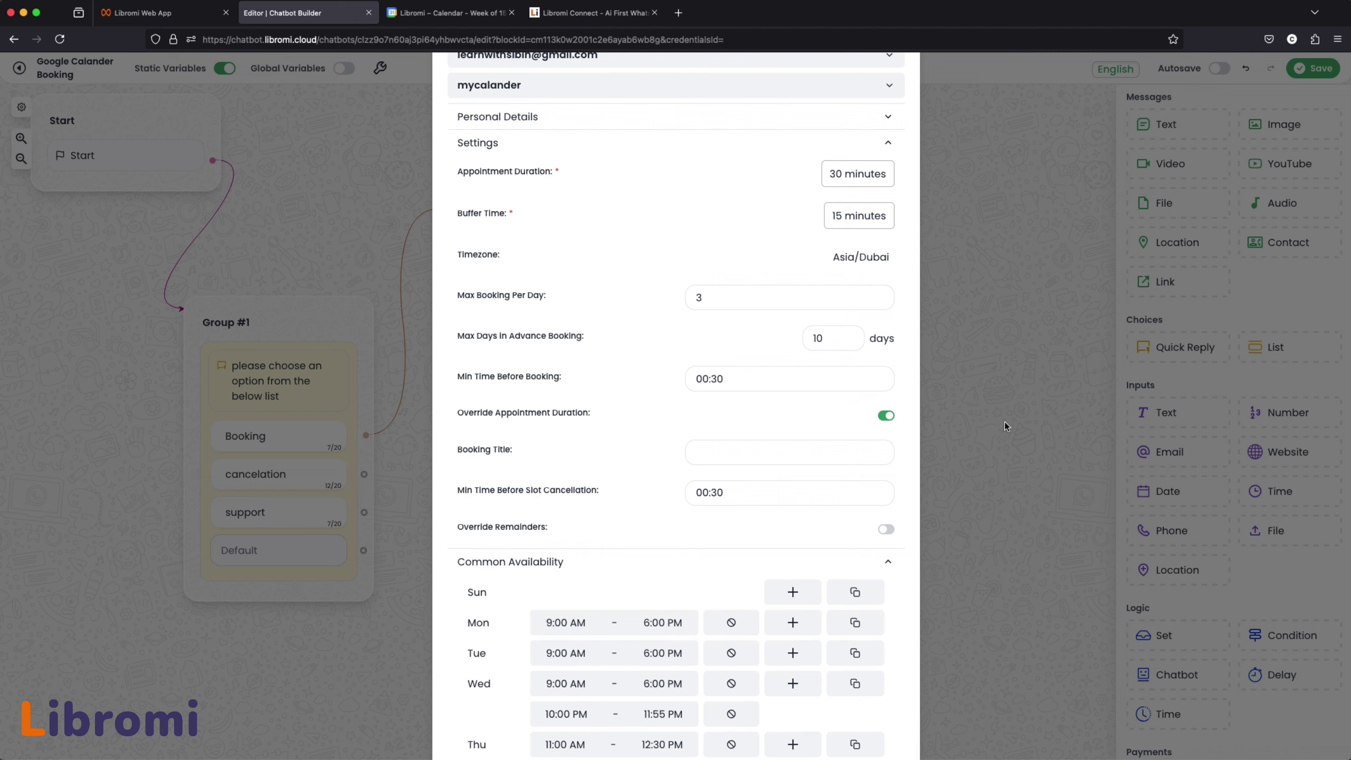
pyautogui.click(886, 416)
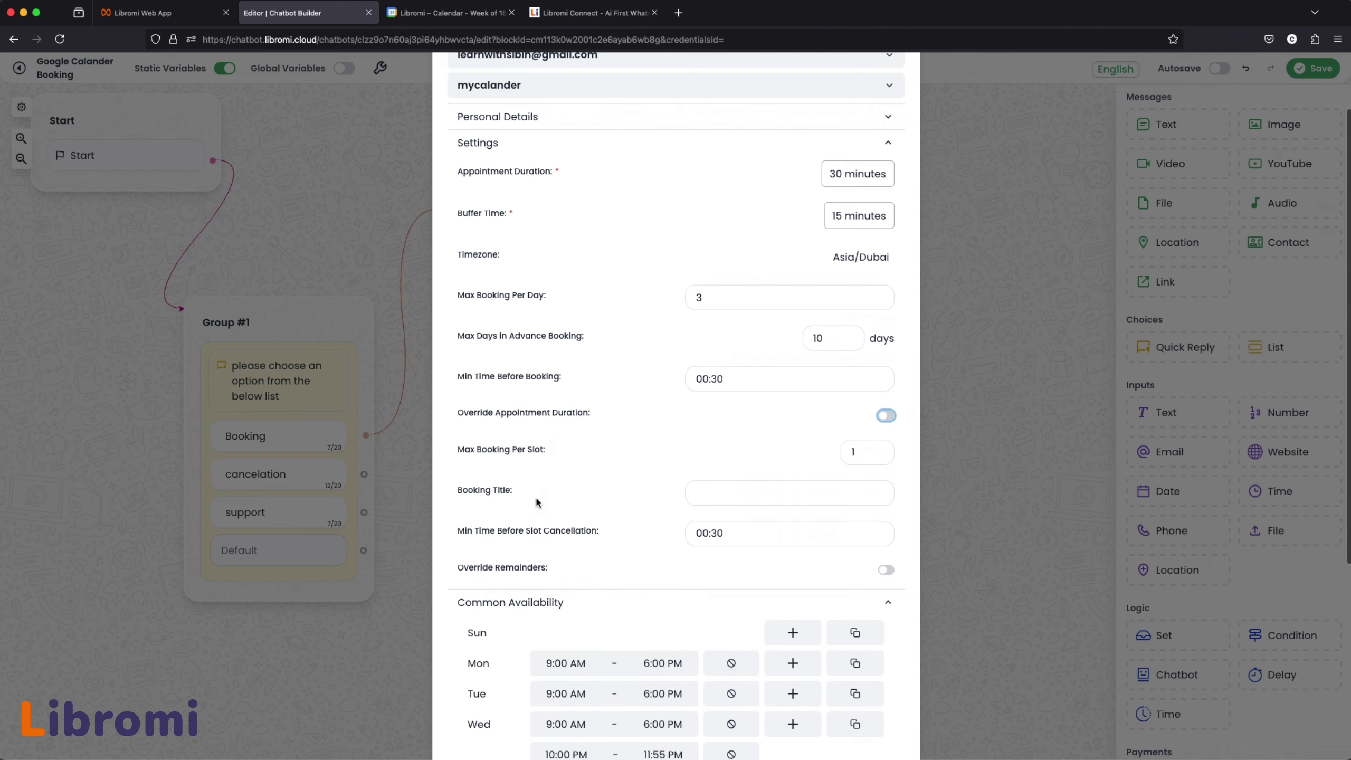
# - Title the booking 'Doctor Consultation', allow 1 booking per slot, and use 15-minute appointments
pyautogui.click(732, 496)
pyautogui.write('D')
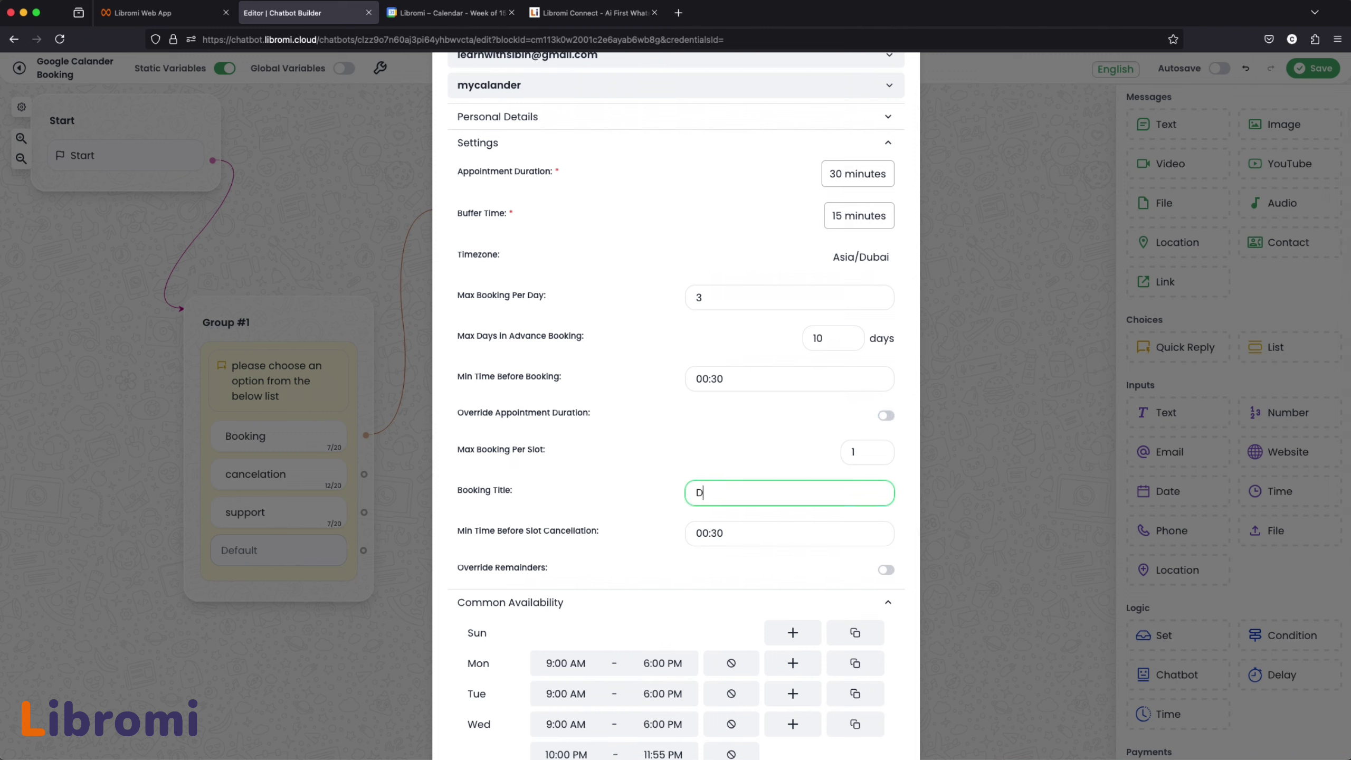
pyautogui.write('octor Consultation')
pyautogui.click(640, 503)
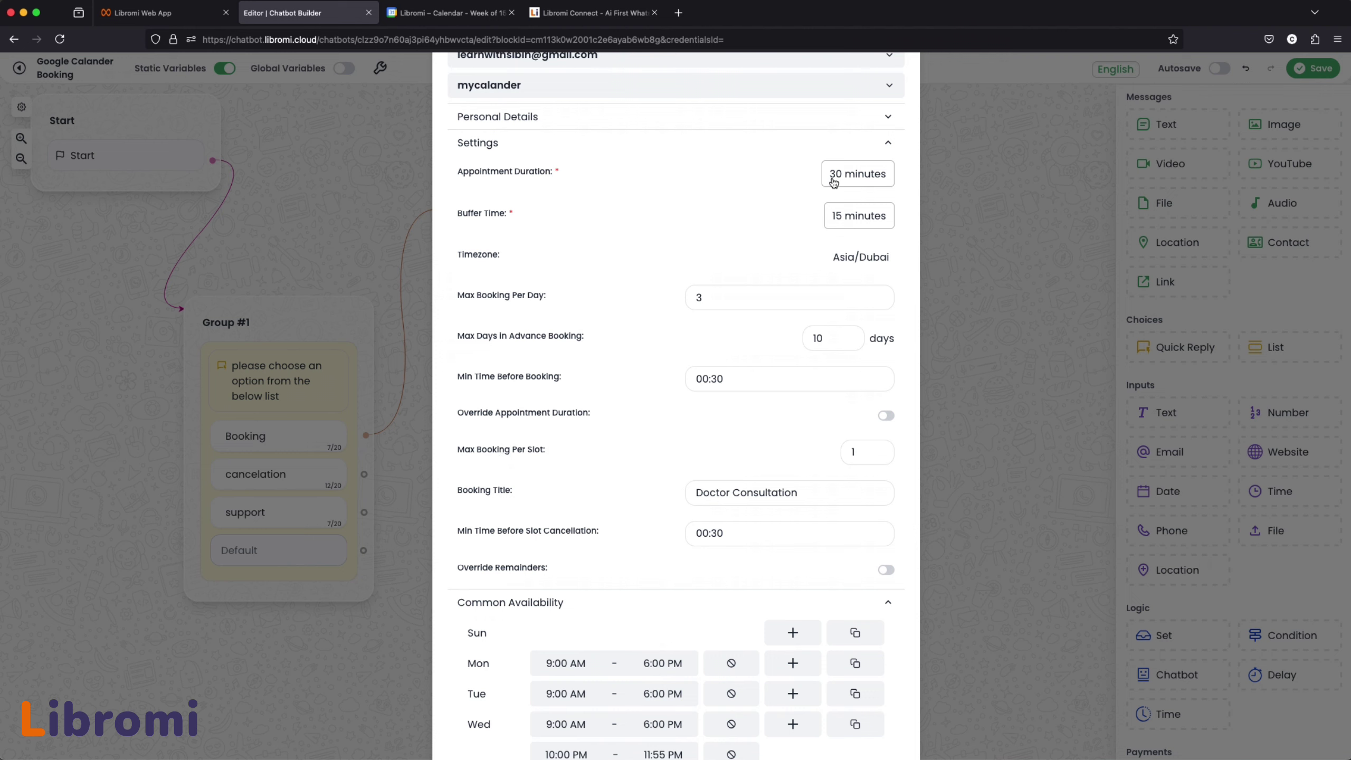
pyautogui.click(854, 453)
pyautogui.press('BackSpace')
pyautogui.write('1')
pyautogui.click(847, 180)
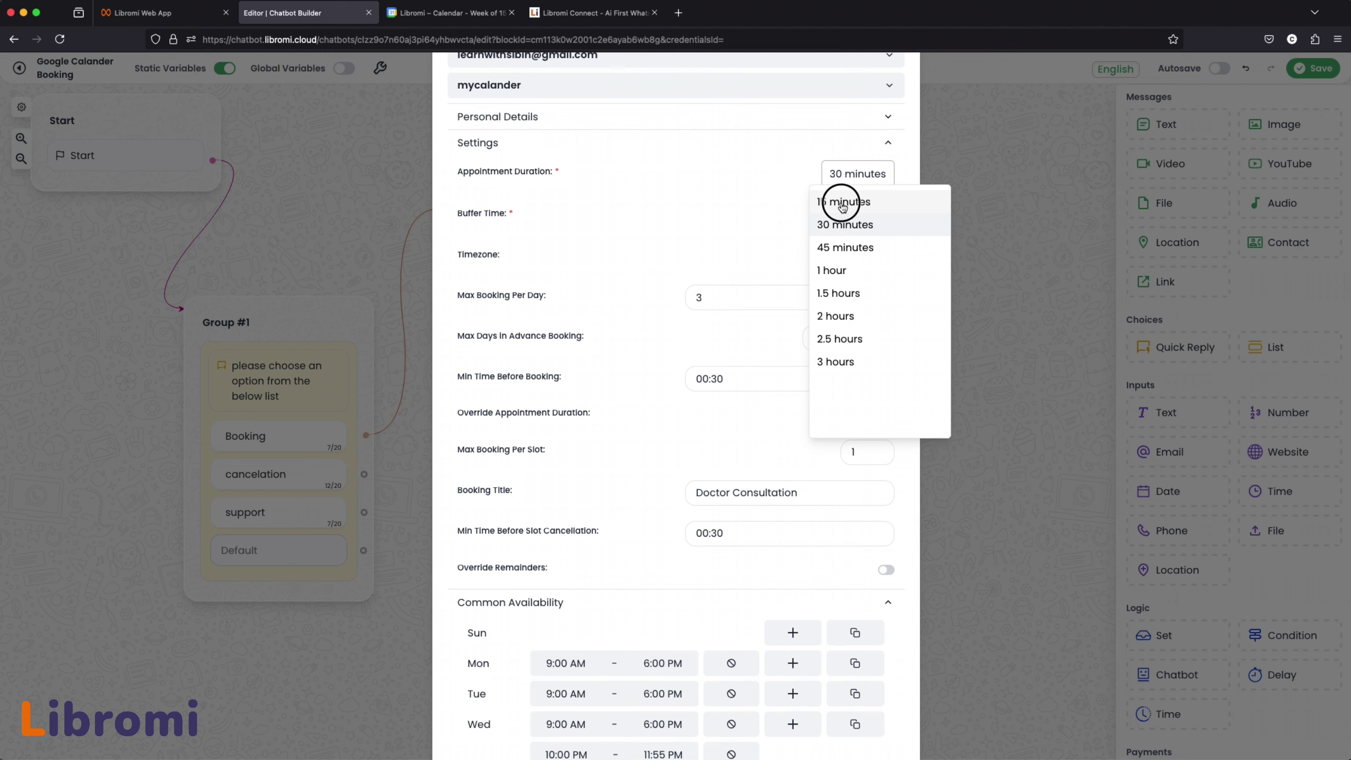
pyautogui.click(847, 201)
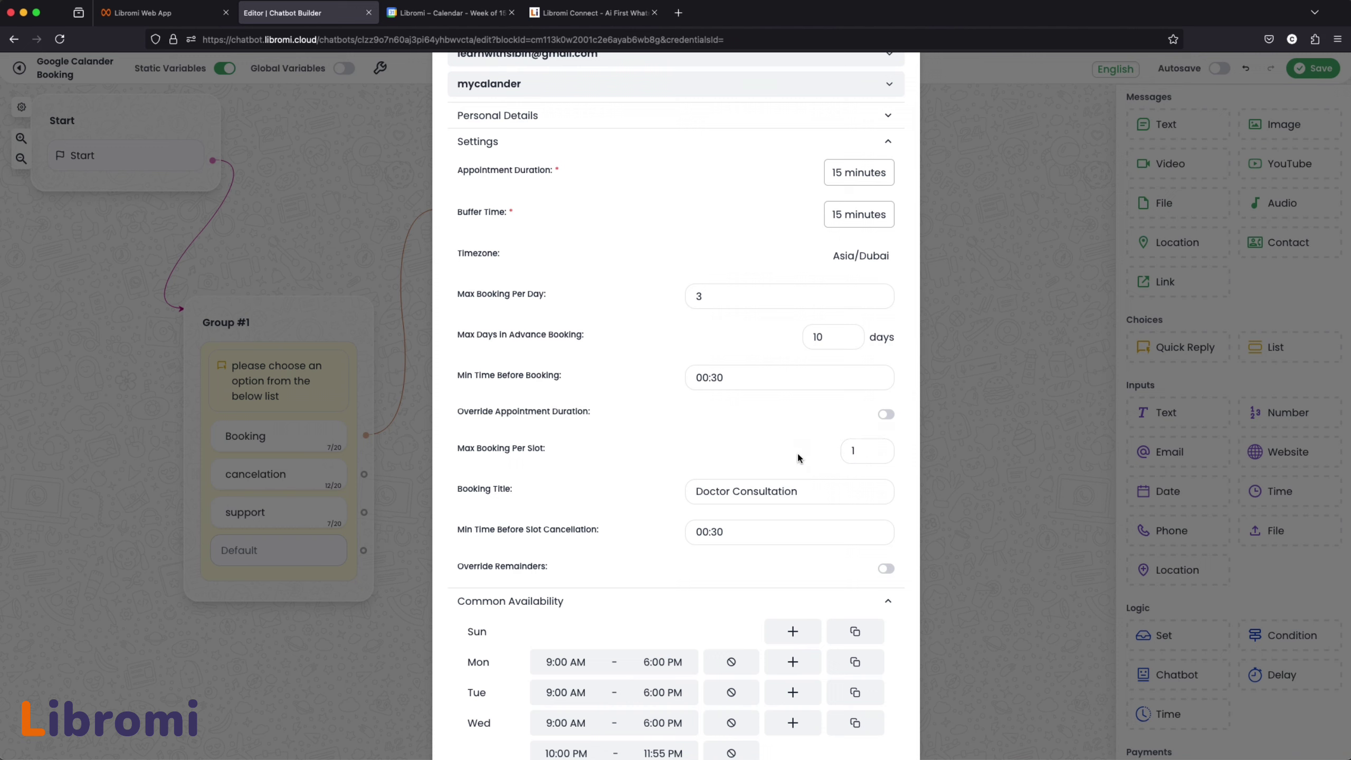
pyautogui.scroll(-1, 683, 483)
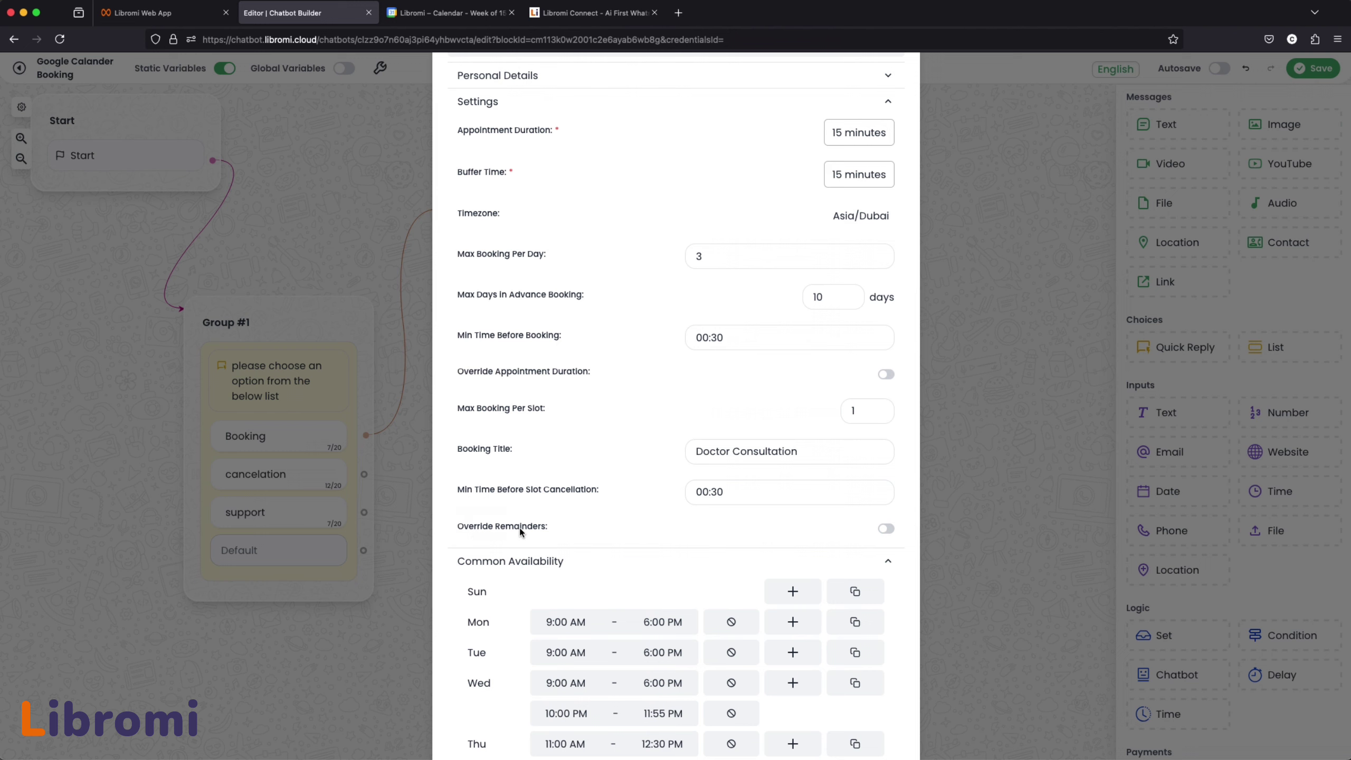
# - Turn on reminder overrides with the email reminder at 1 day, 6 hours and 120 minutes
pyautogui.scroll(-2, 627, 525)
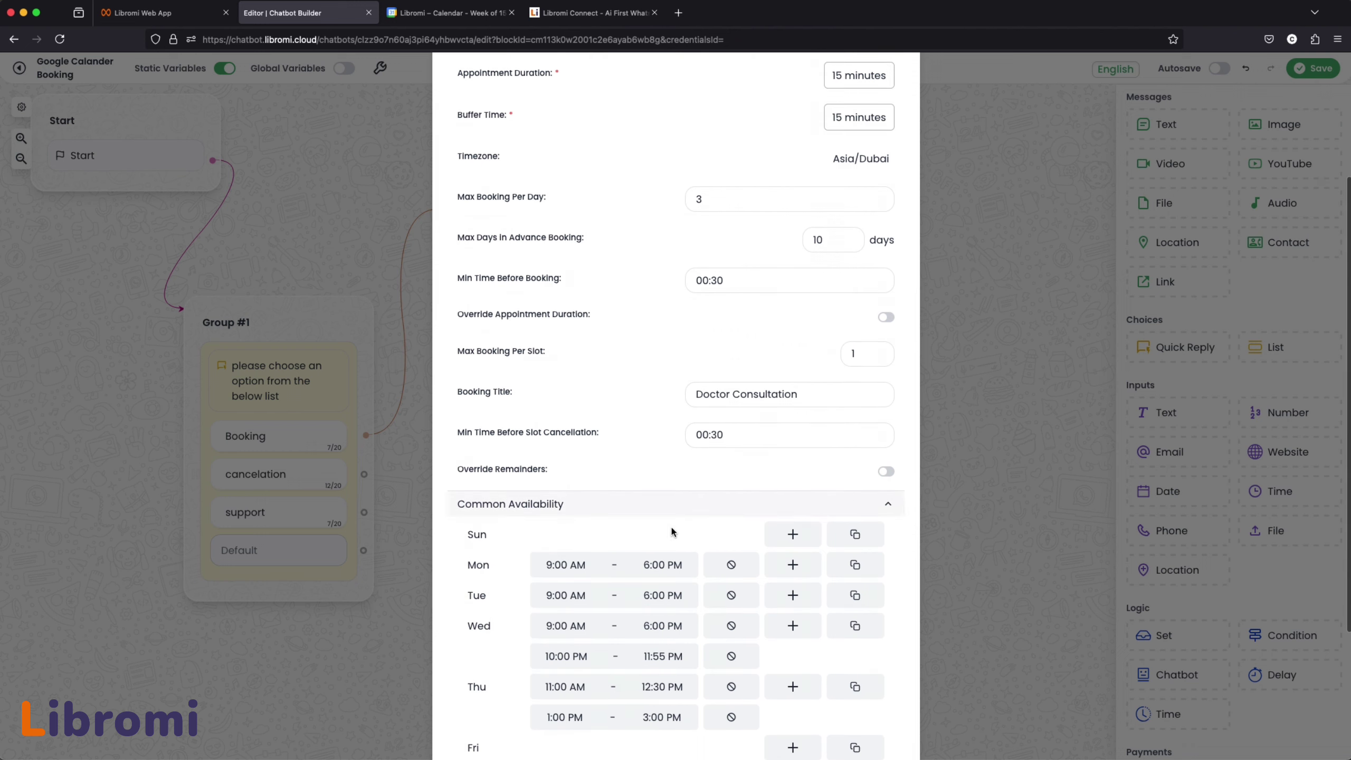
pyautogui.click(891, 472)
pyautogui.click(601, 488)
pyautogui.write('1')
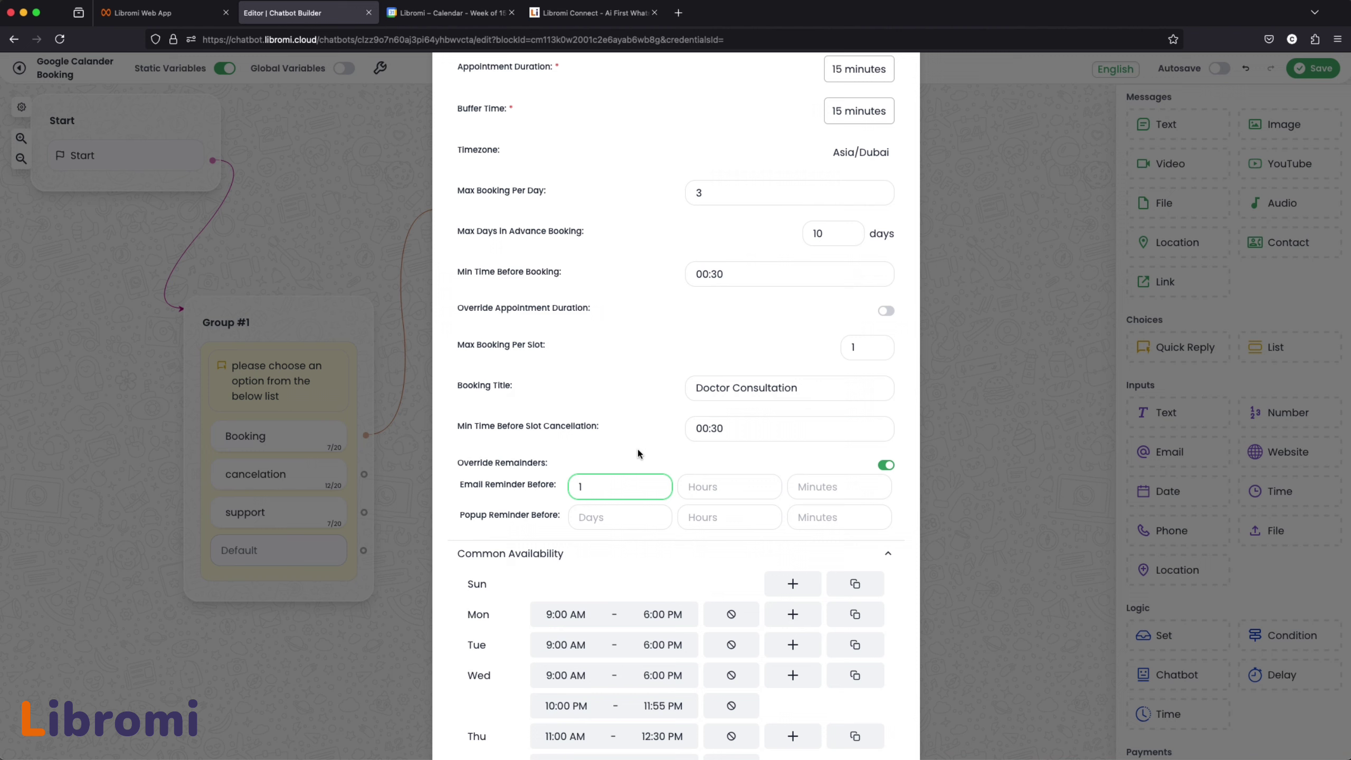
pyautogui.click(708, 484)
pyautogui.write('6')
pyautogui.click(805, 486)
pyautogui.write('120')
pyautogui.click(609, 468)
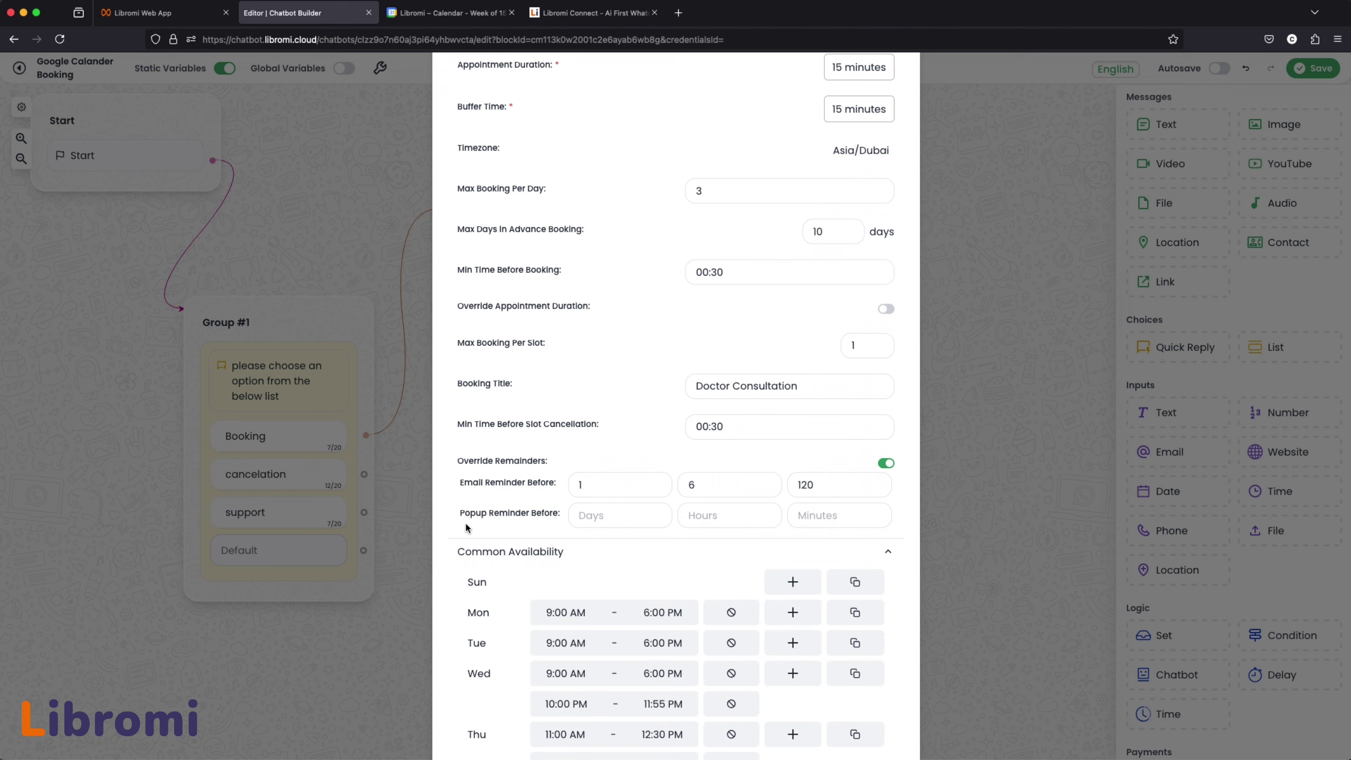
pyautogui.click(599, 518)
pyautogui.scroll(-5, 751, 516)
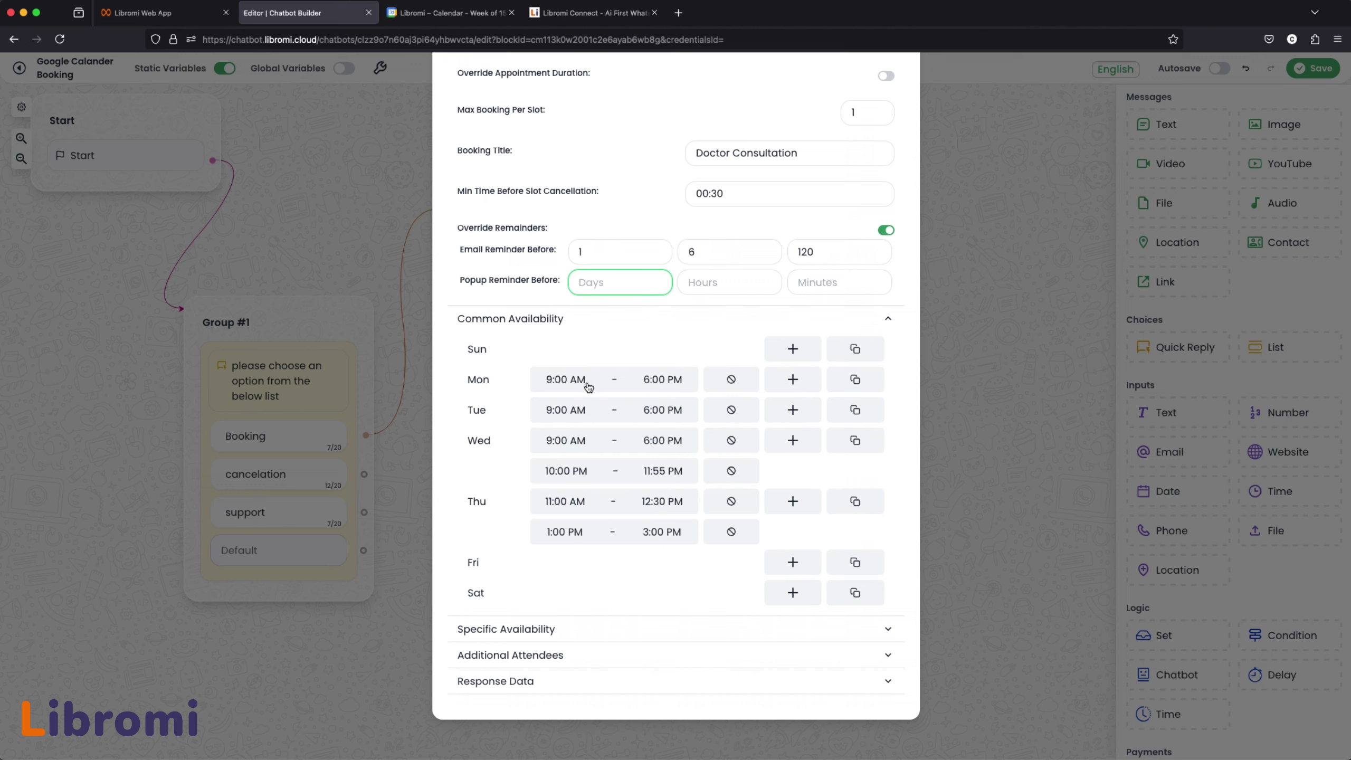
# - End Monday's first availability period at 12:00 PM and add a second period
pyautogui.click(659, 385)
pyautogui.scroll(5, 707, 551)
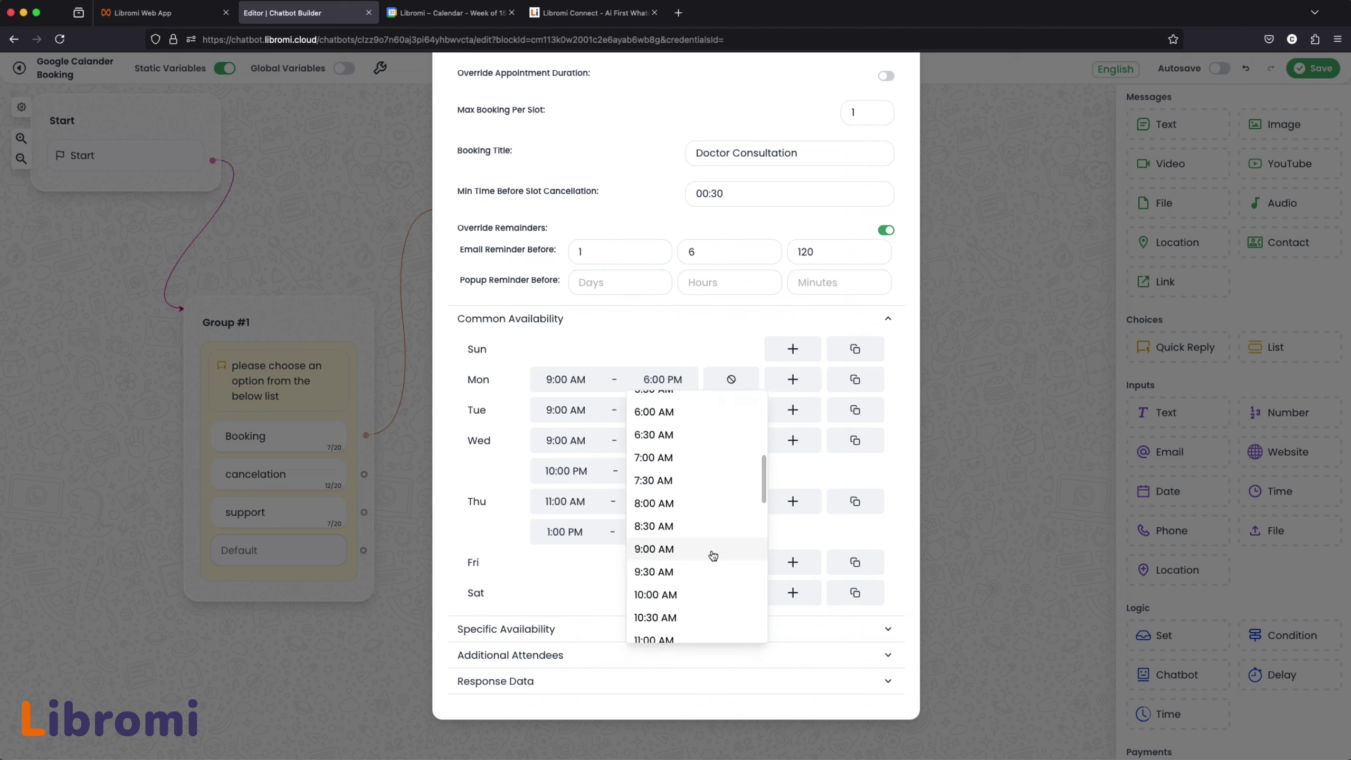
pyautogui.click(677, 596)
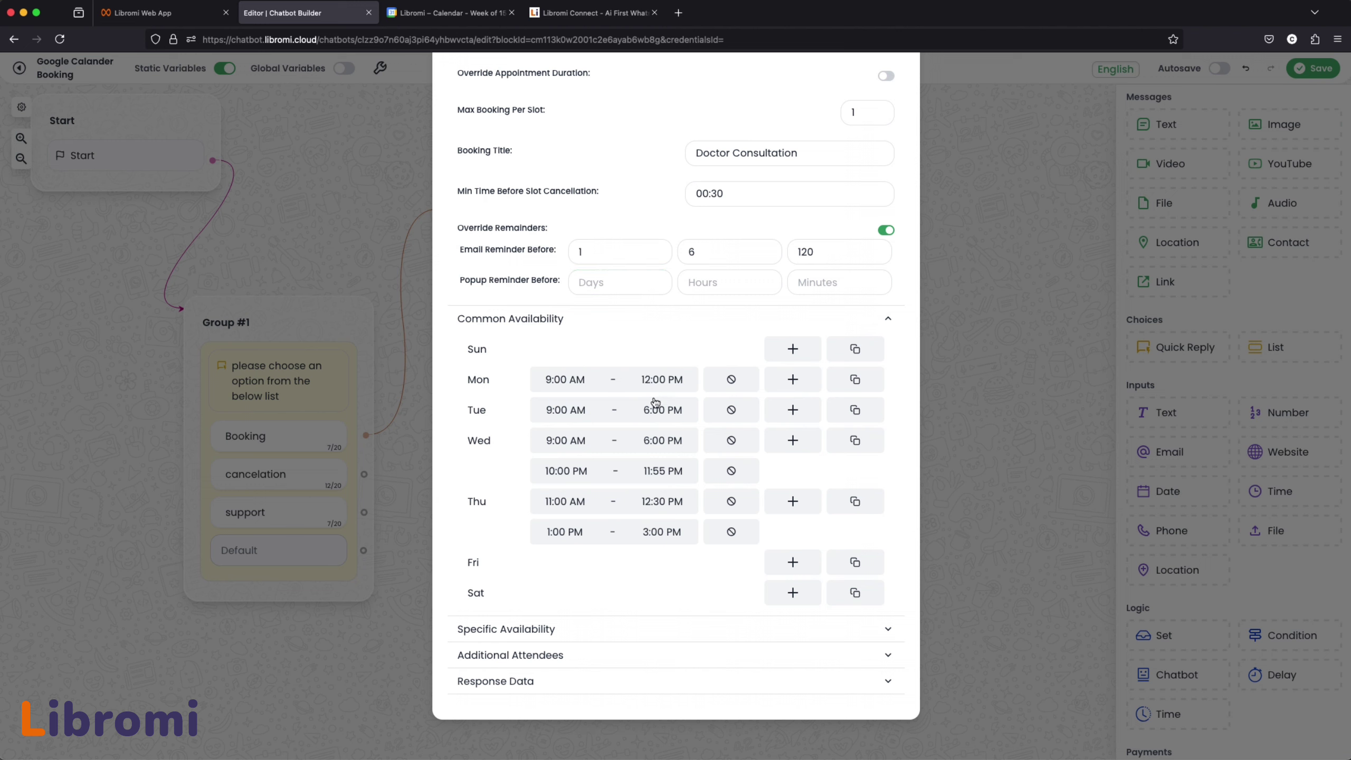
pyautogui.click(793, 380)
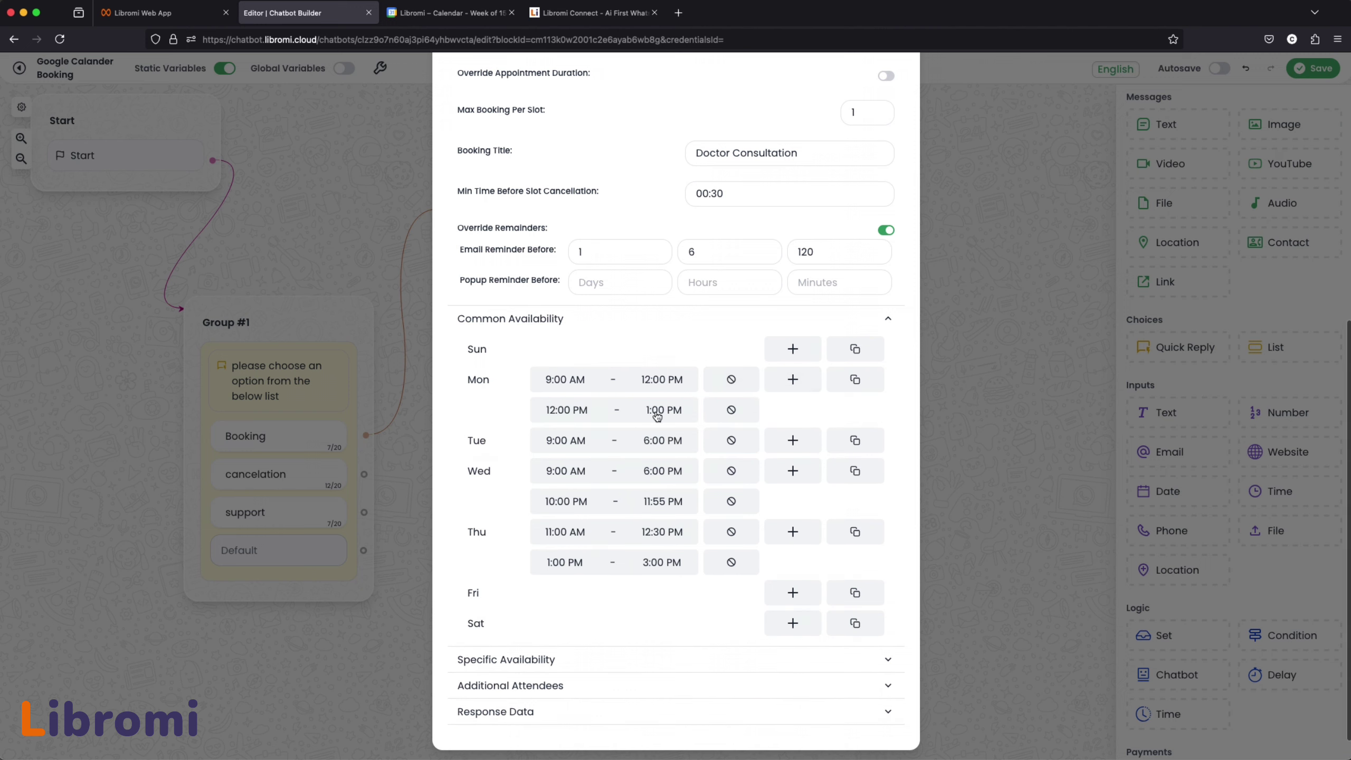
# - Make Monday's second period run from 12:30 PM to 6:00 PM
pyautogui.click(571, 420)
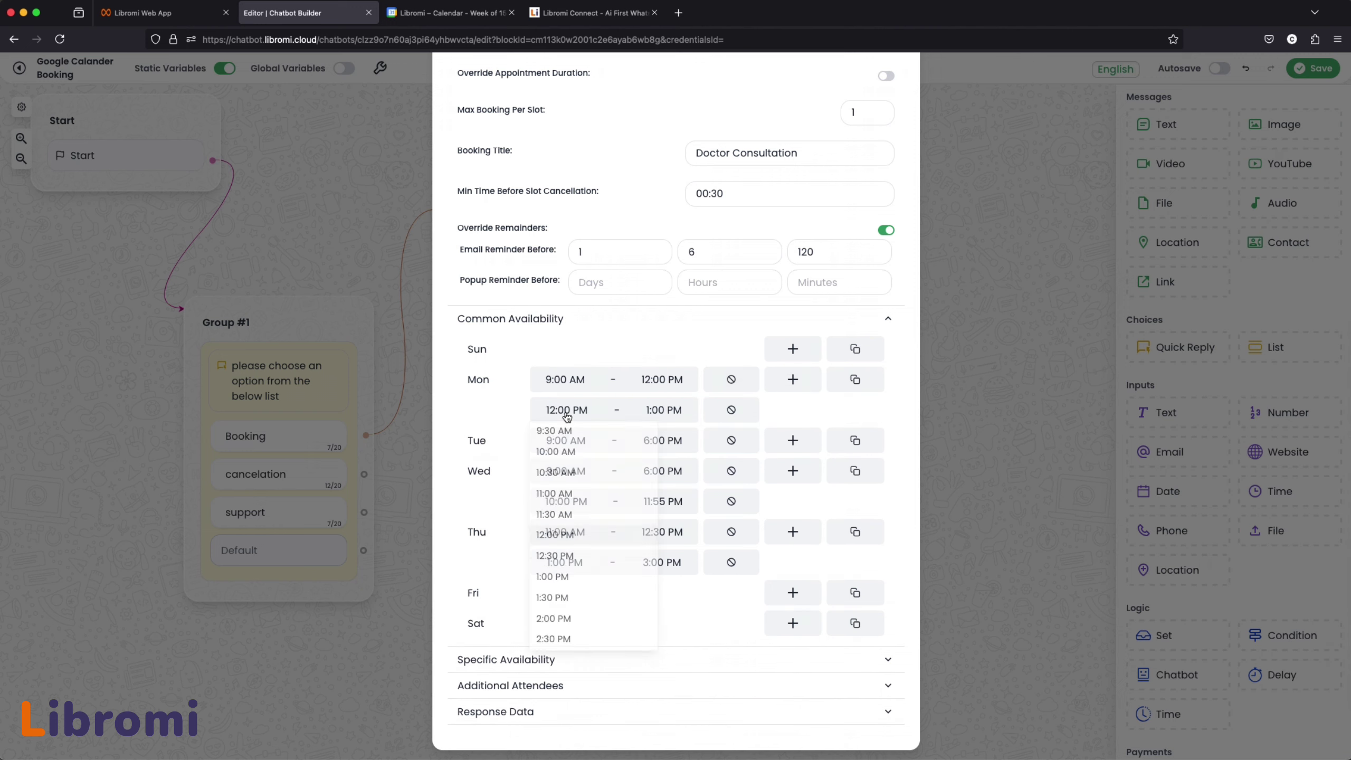
pyautogui.click(572, 569)
pyautogui.click(669, 418)
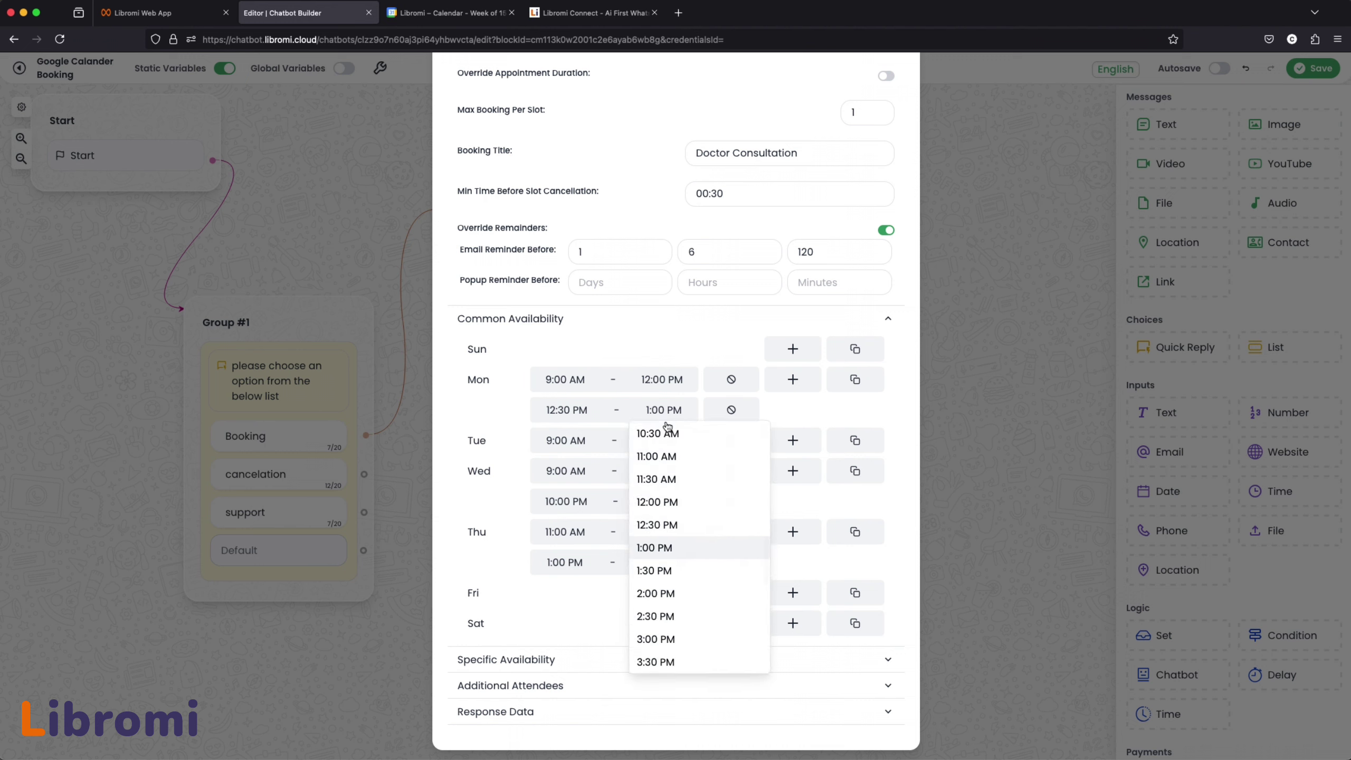
pyautogui.scroll(-1, 692, 623)
pyautogui.click(662, 645)
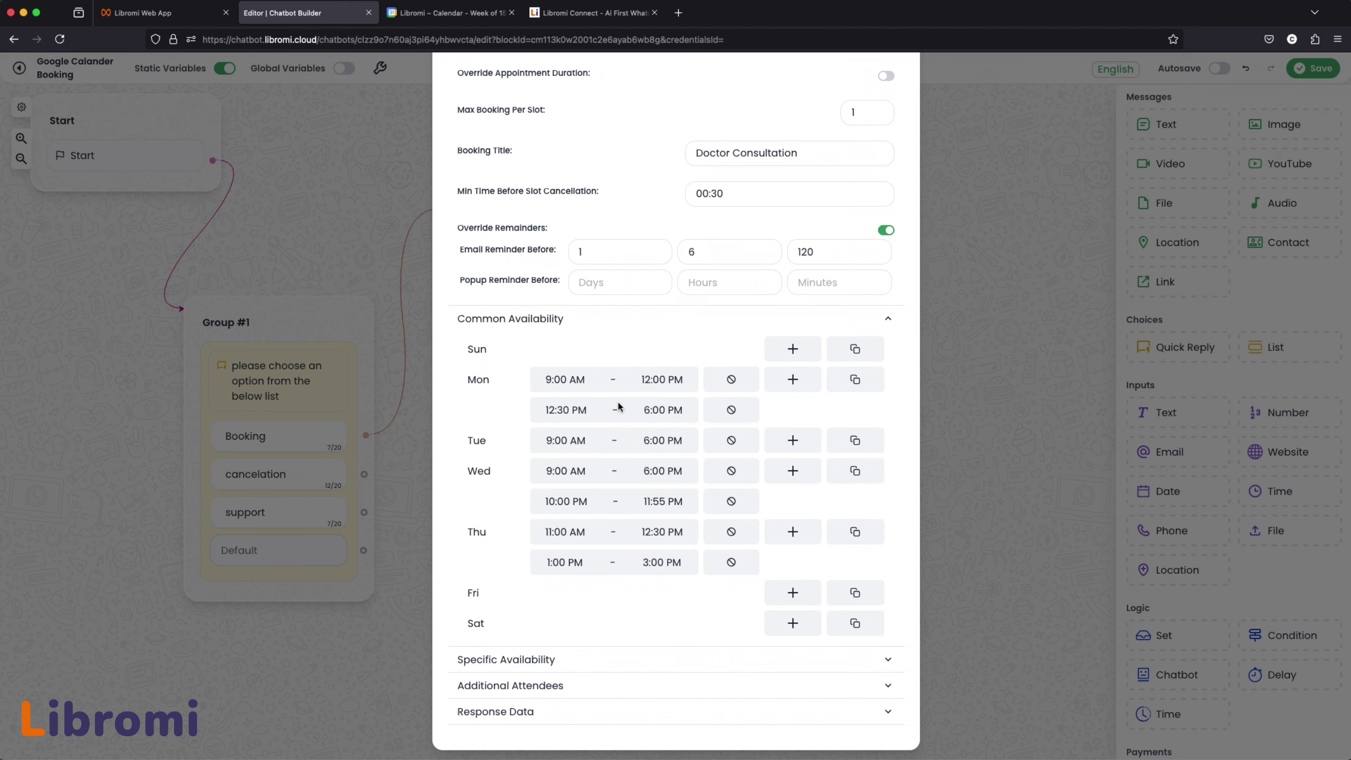
pyautogui.scroll(-1, 623, 442)
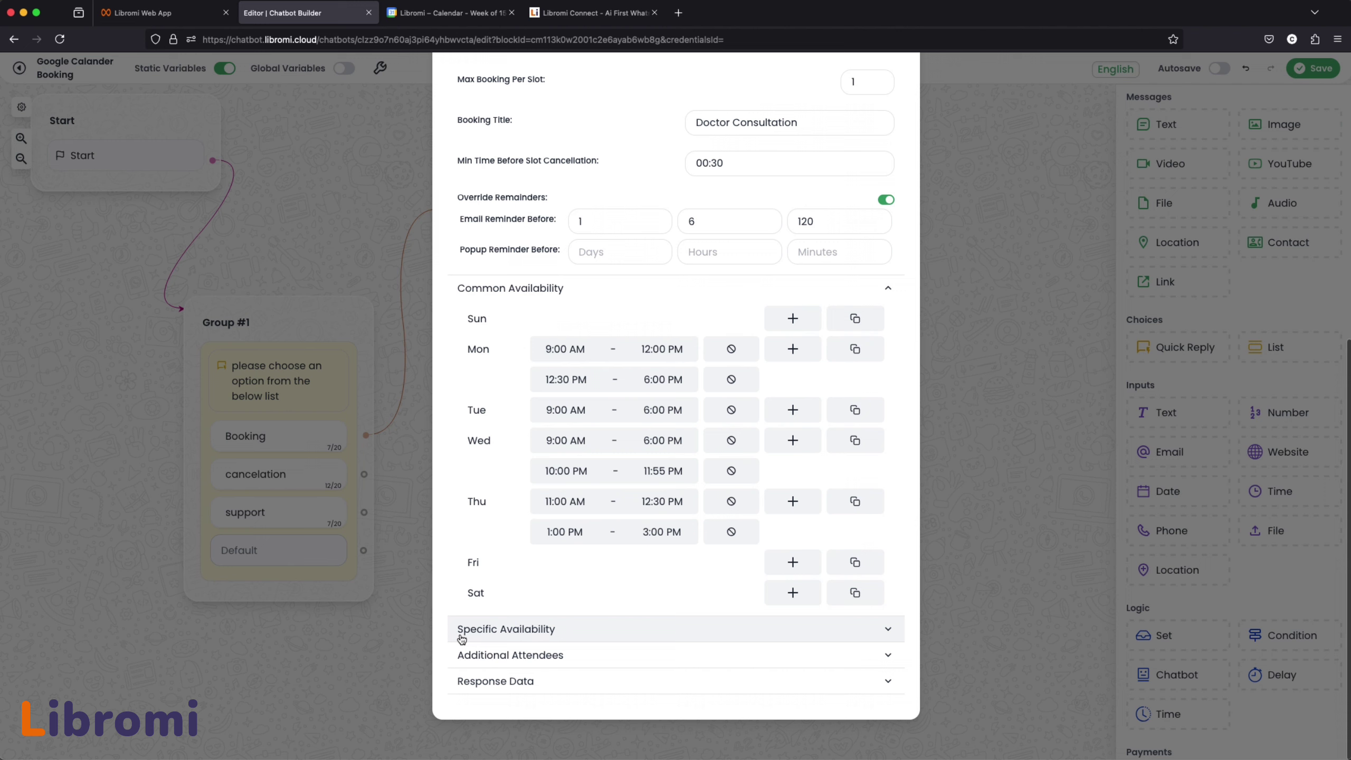
# - Add a Specific Availability override marking 2024-09-20 as unavailable all day
pyautogui.click(546, 631)
pyautogui.scroll(-2, 559, 612)
pyautogui.click(644, 619)
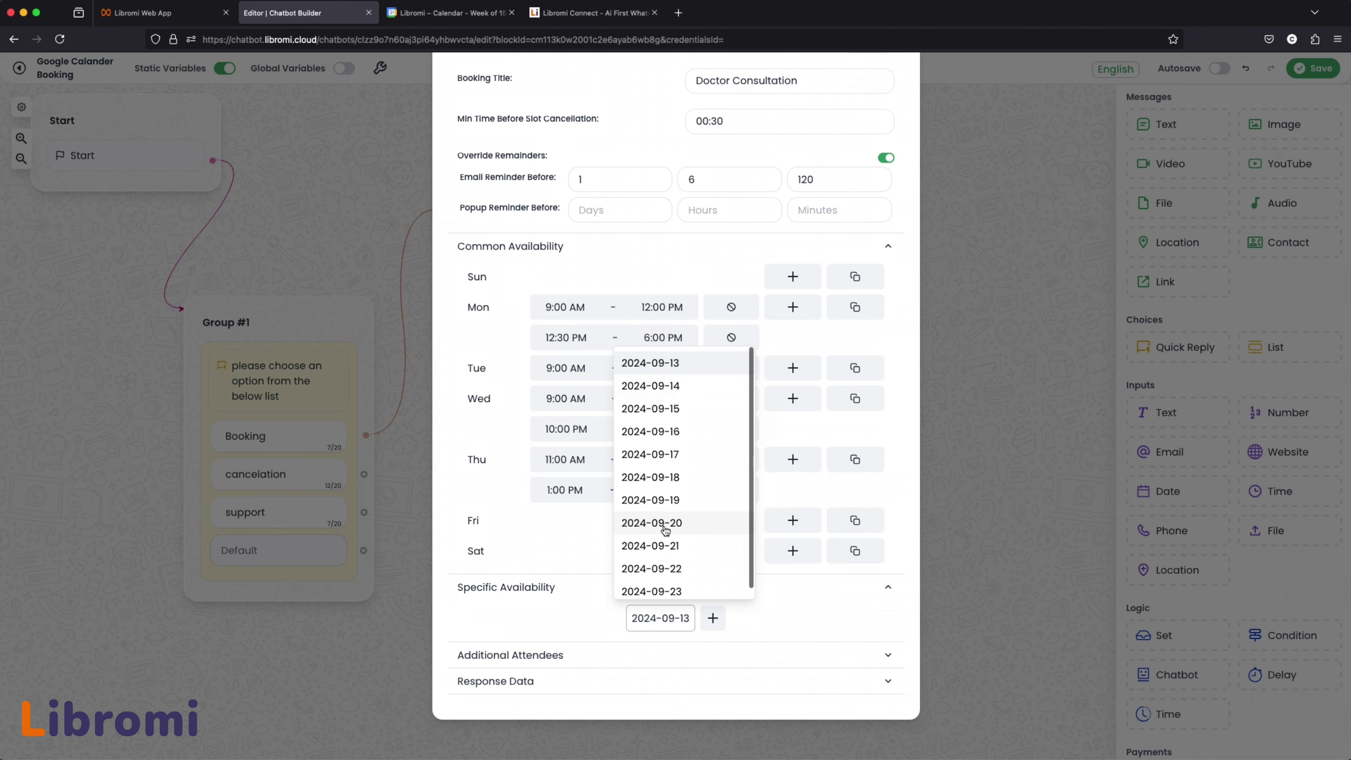
pyautogui.click(685, 529)
pyautogui.click(714, 618)
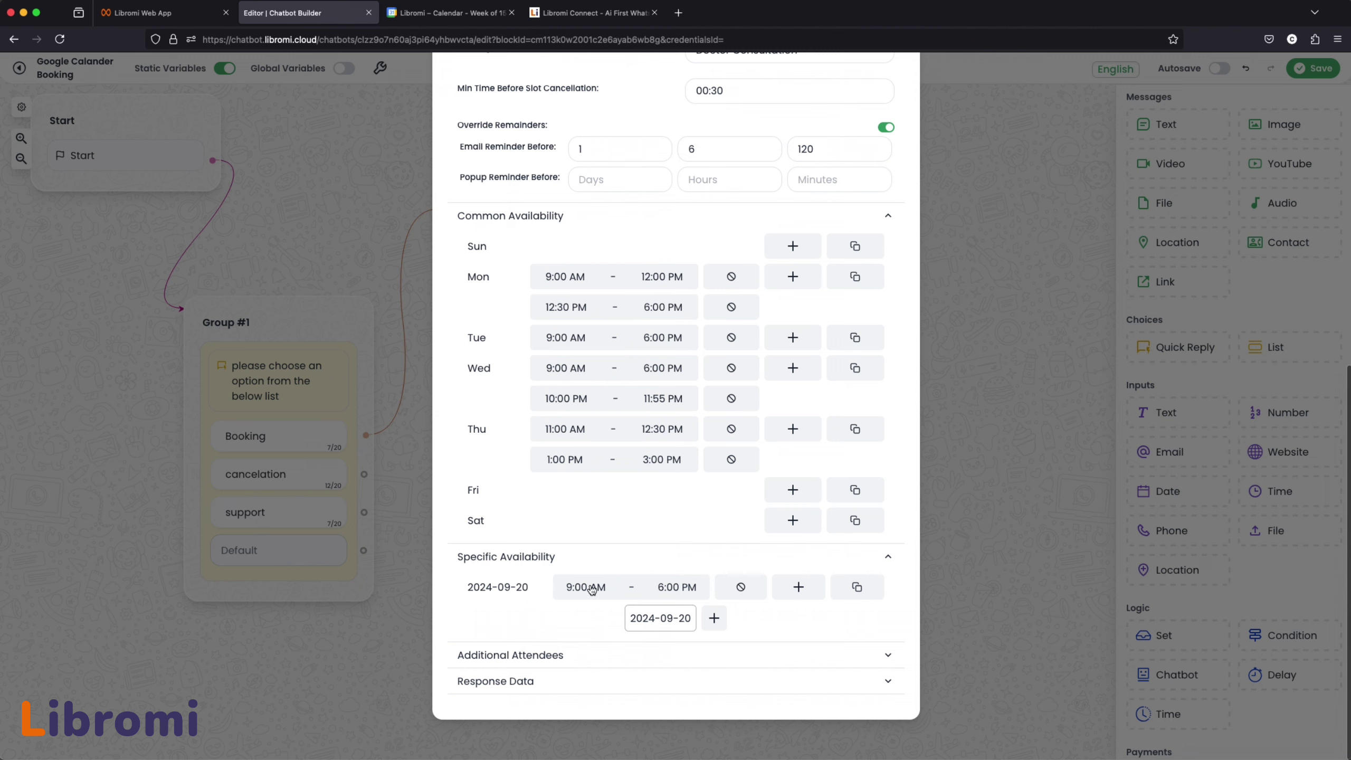
pyautogui.click(740, 587)
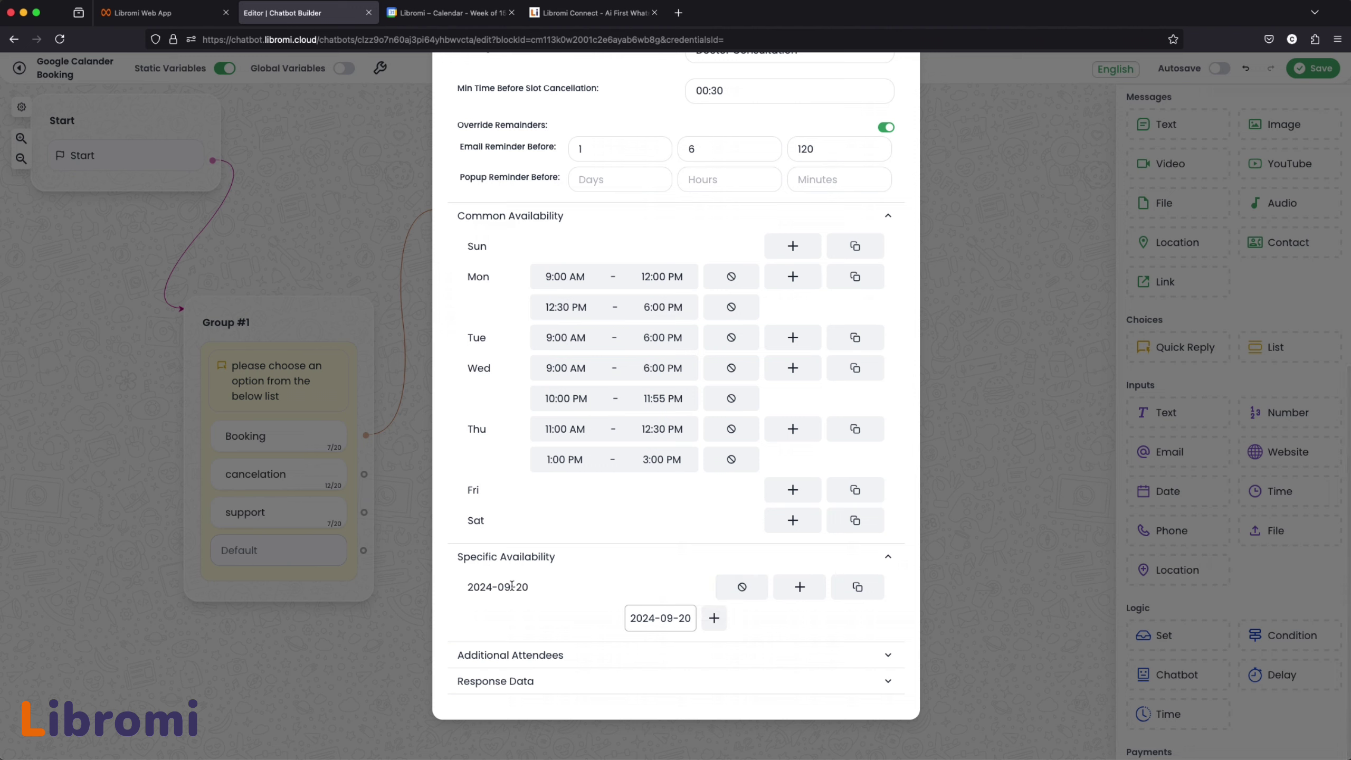
# - Add a custom availability entry for 2024-09-17 with hours 9:00 AM to 6:00 PM
pyautogui.click(661, 618)
pyautogui.click(691, 463)
pyautogui.click(712, 619)
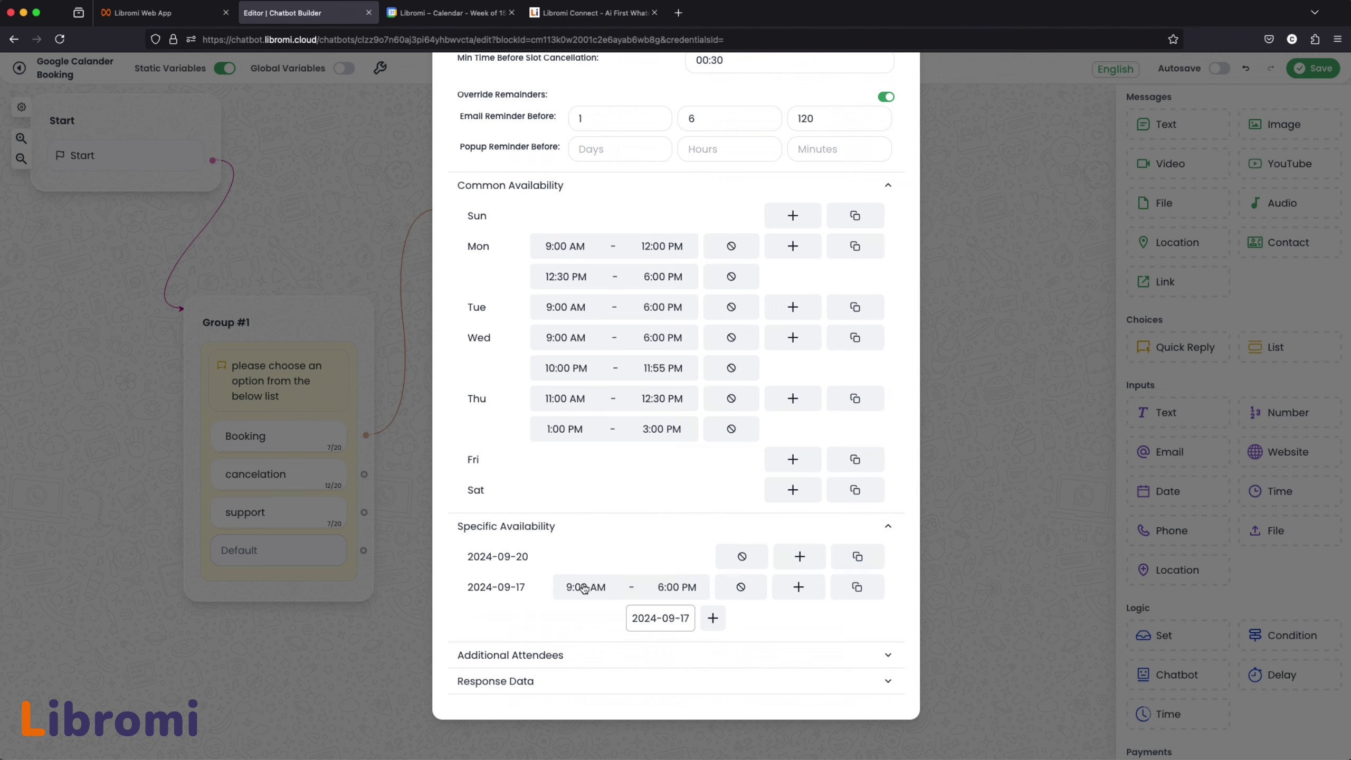
pyautogui.scroll(2, 584, 588)
pyautogui.scroll(-2, 584, 587)
# - In Response Data, save the booked date to new variable saved_date and the slot to saved_slot
pyautogui.click(556, 658)
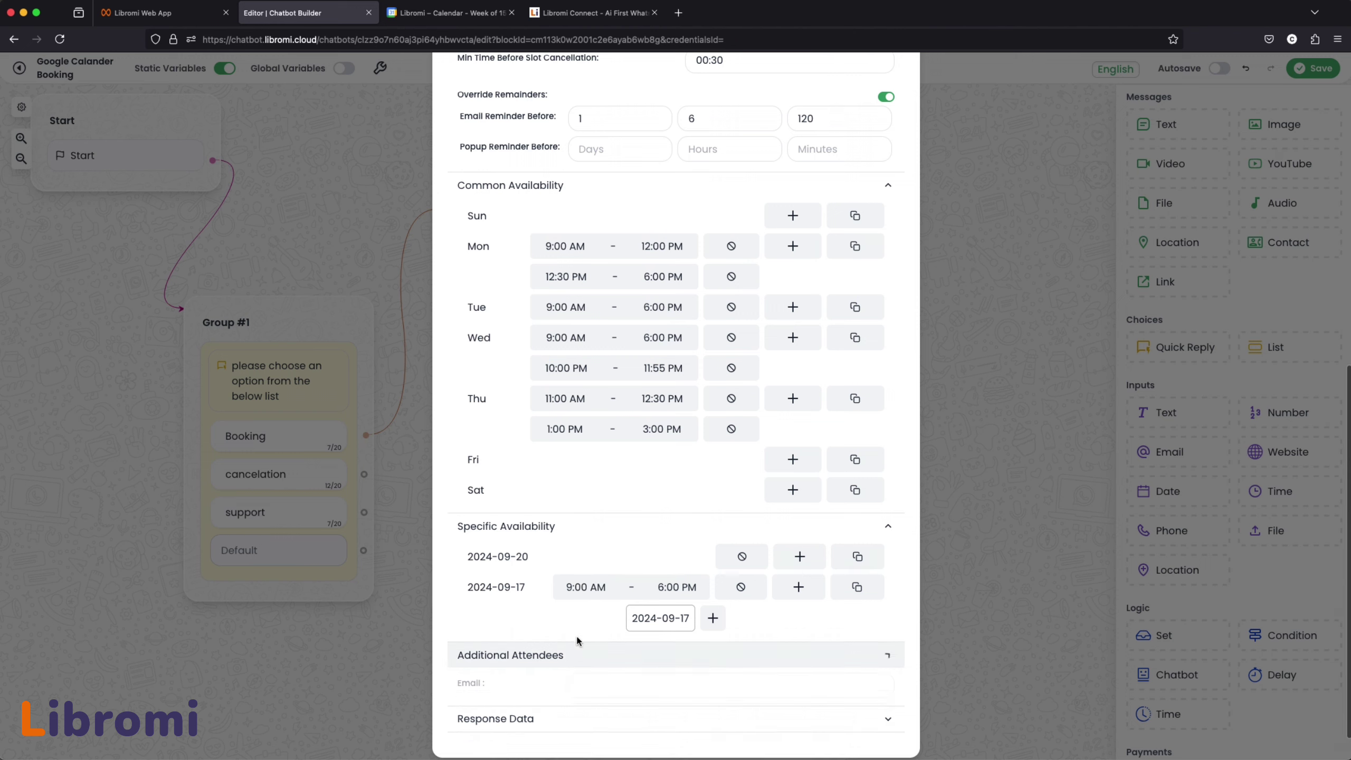
pyautogui.scroll(-2, 579, 640)
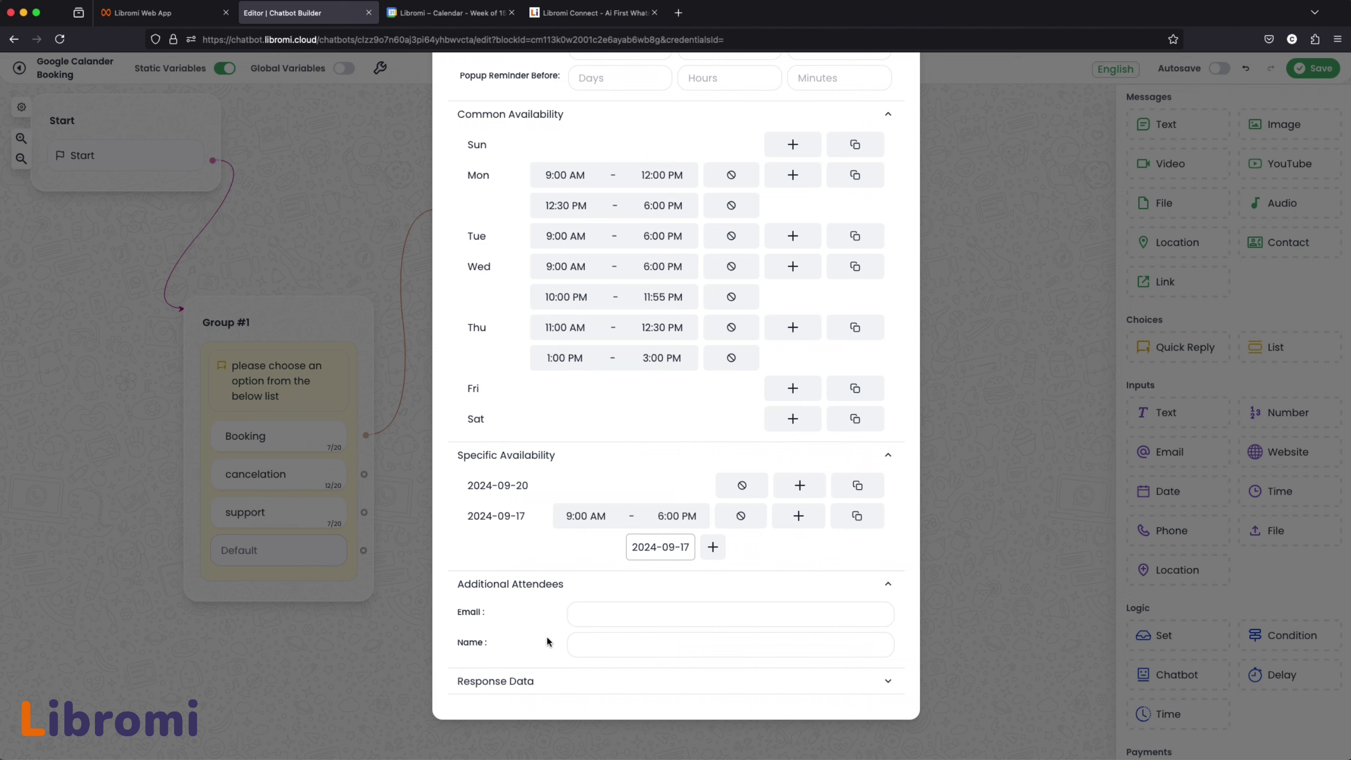
pyautogui.click(547, 681)
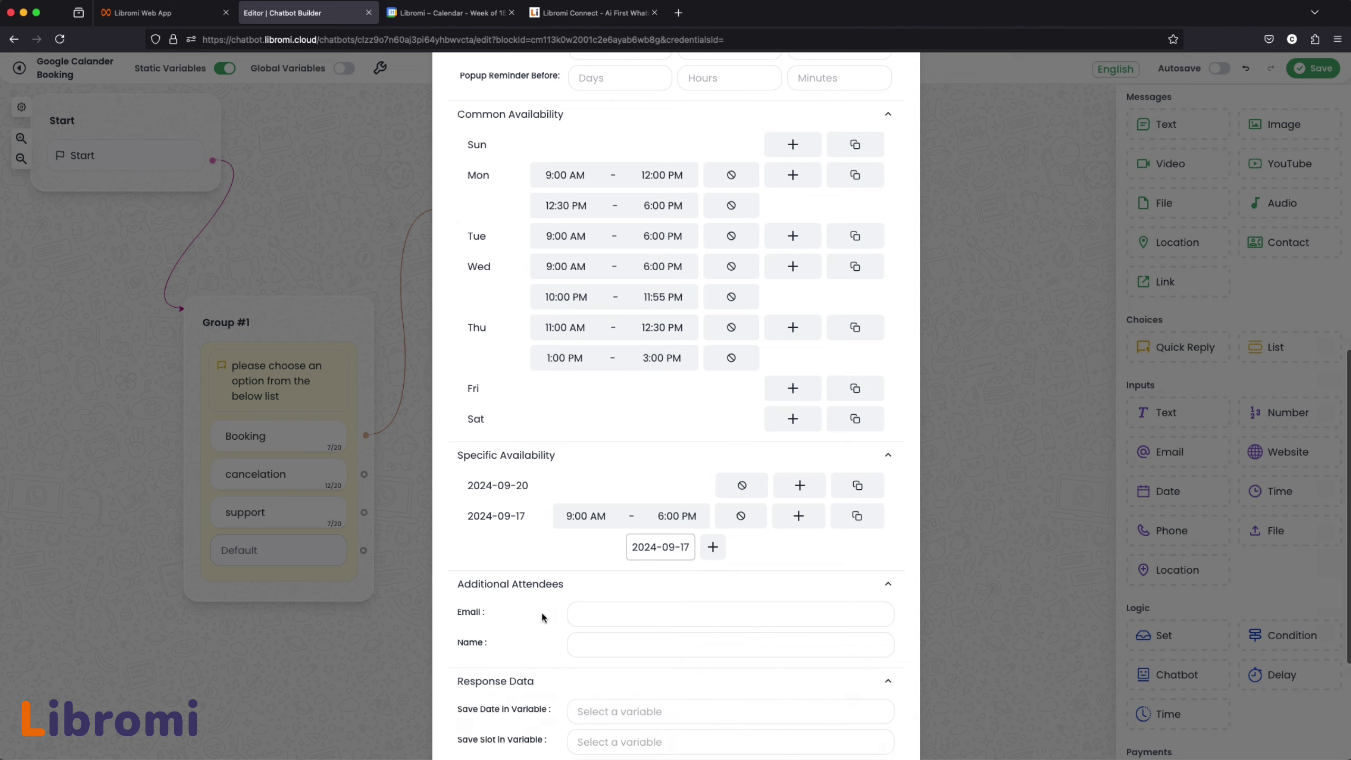
pyautogui.scroll(-4, 540, 612)
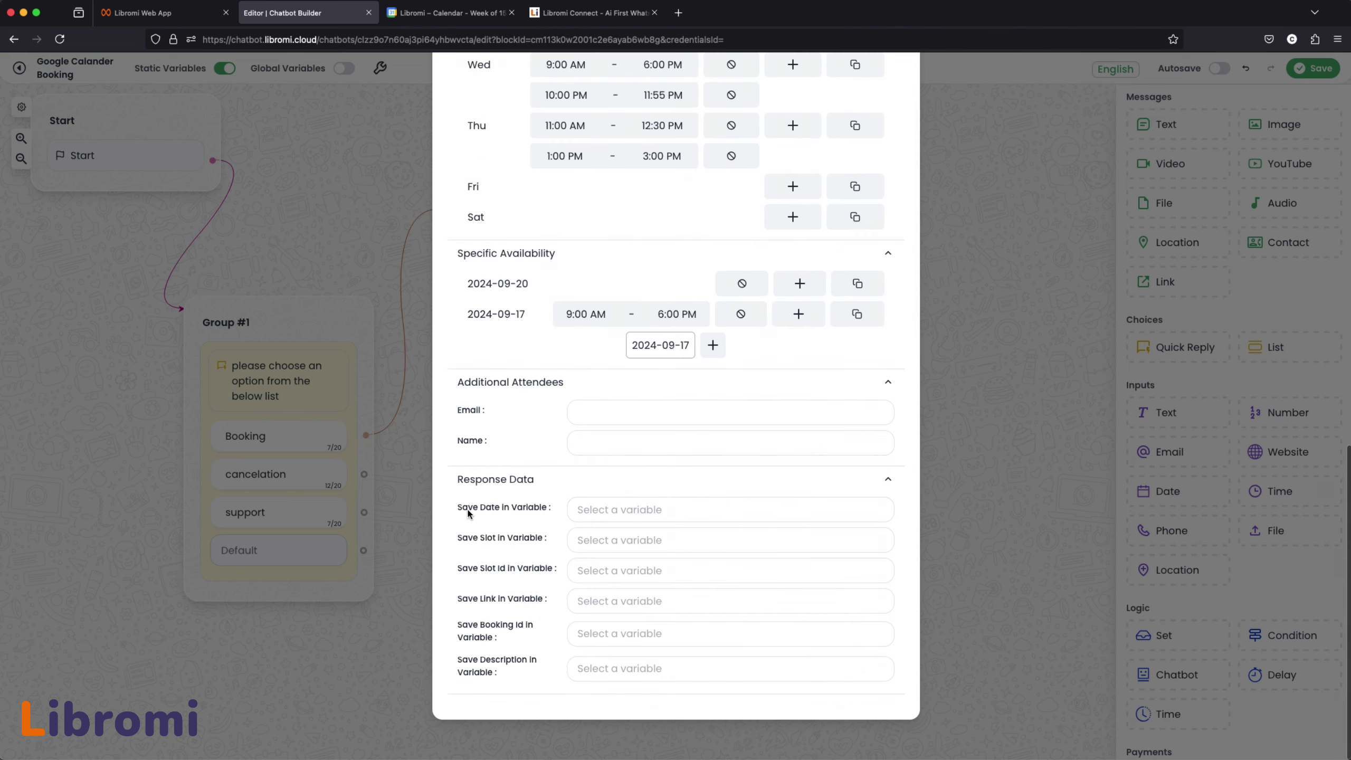
pyautogui.click(627, 510)
pyautogui.write('saved_date')
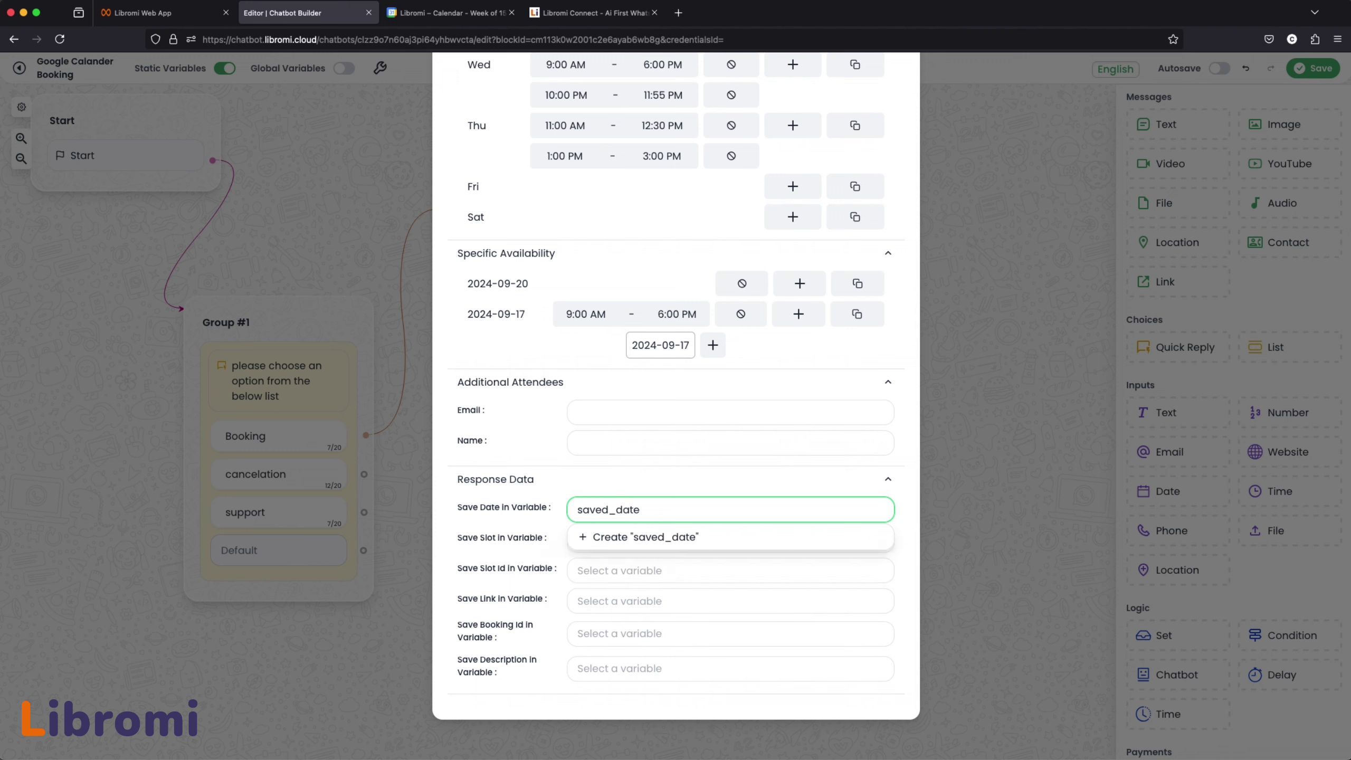
pyautogui.click(630, 532)
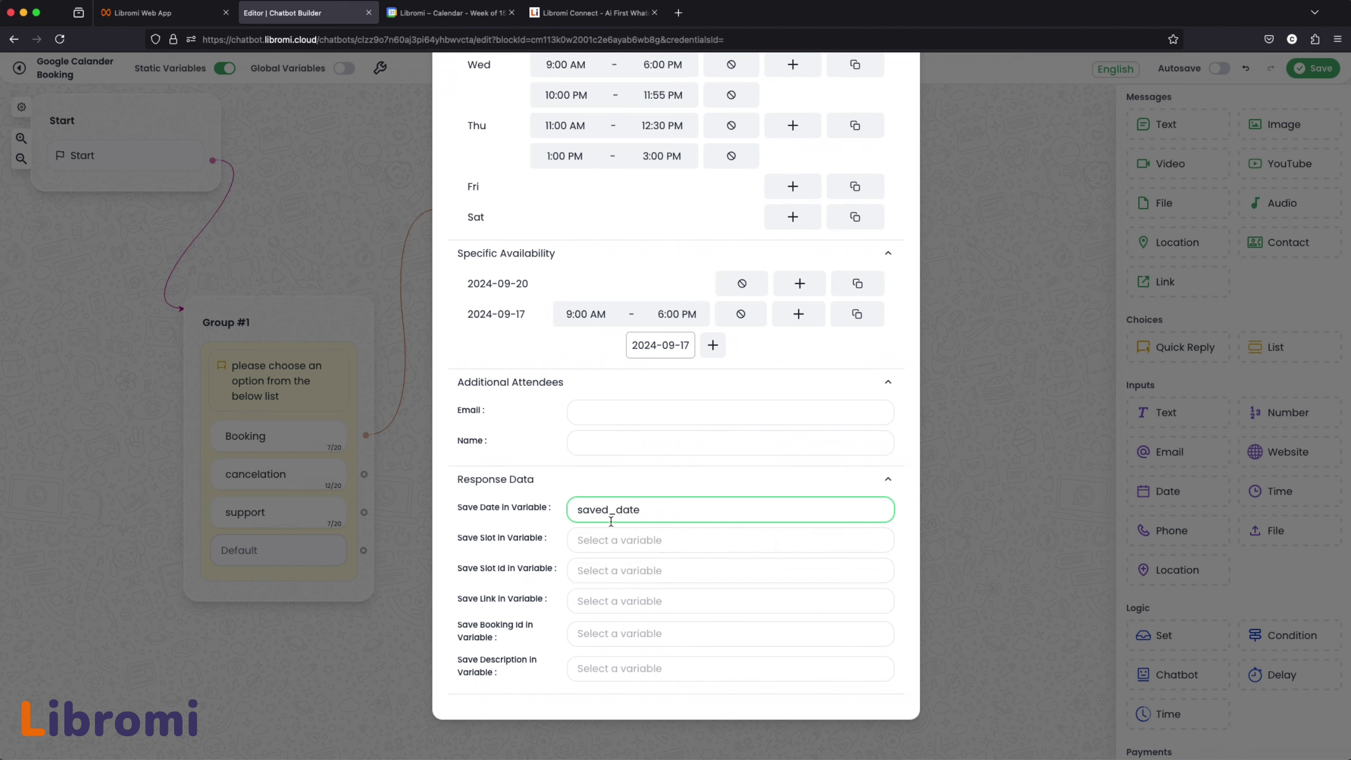
pyautogui.click(625, 541)
pyautogui.write('saved_slot')
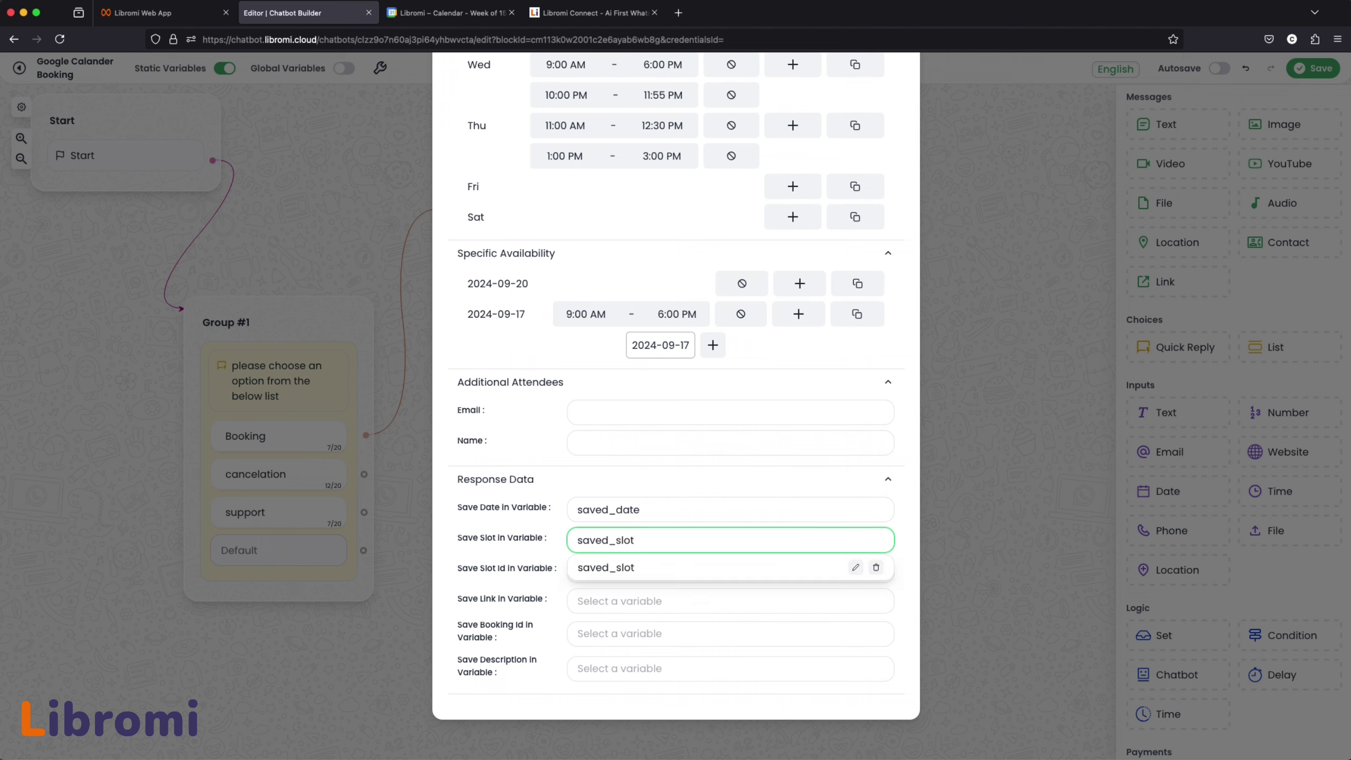
pyautogui.click(620, 567)
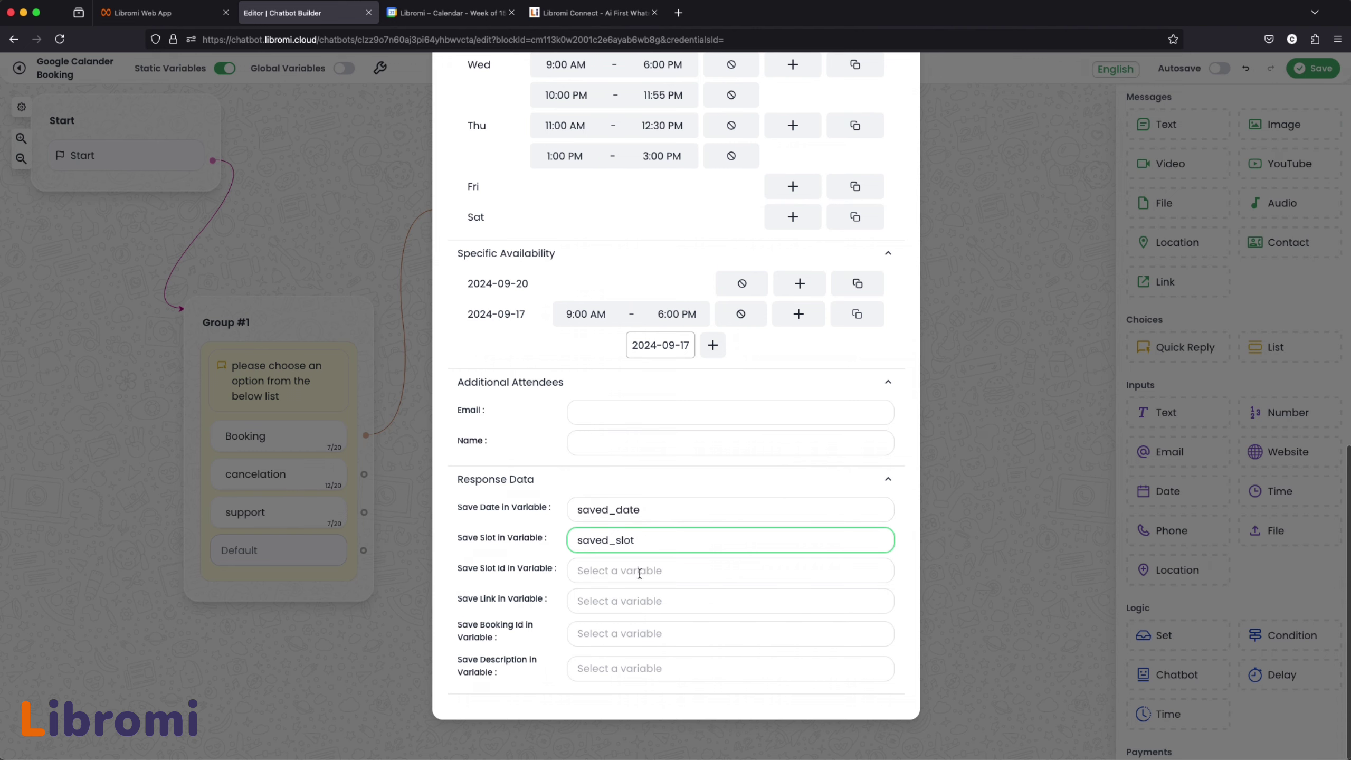
pyautogui.scroll(15, 563, 601)
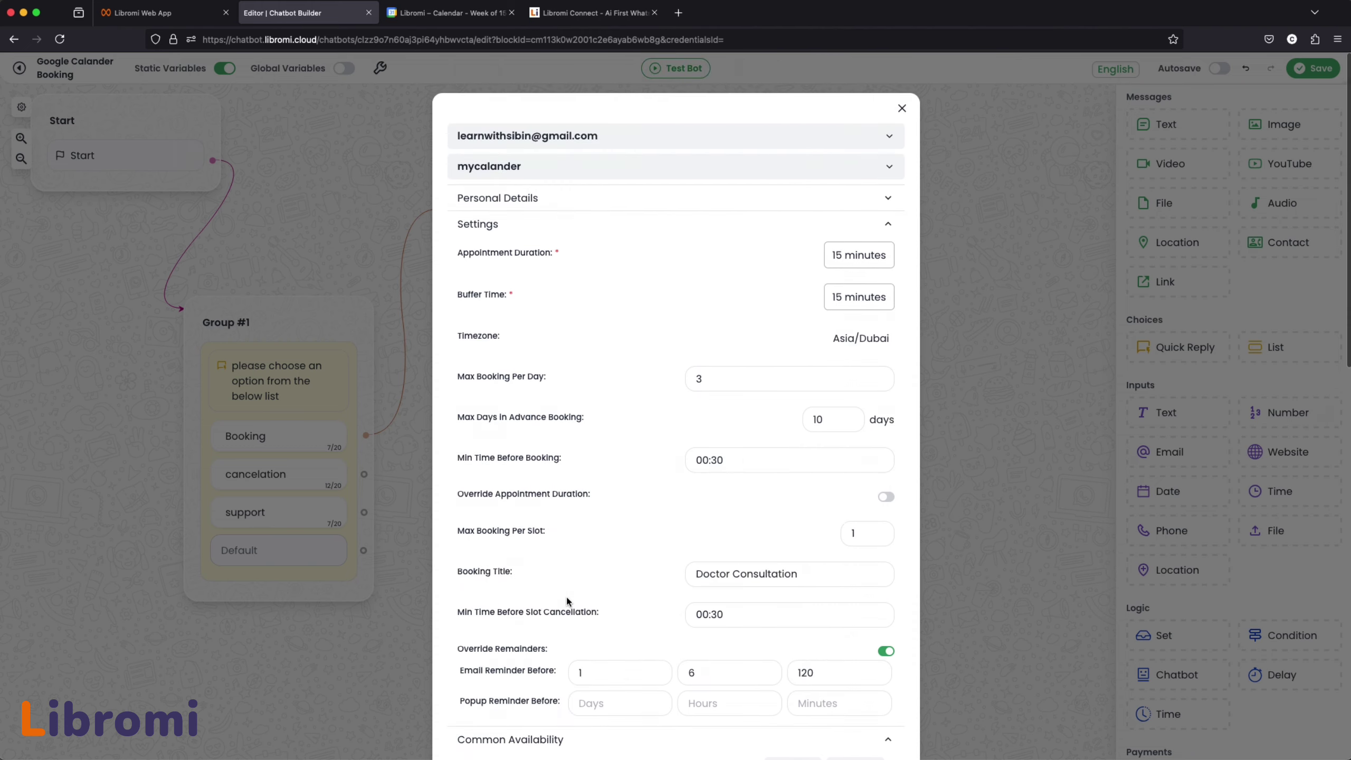
# - Add a Quick Reply block as Group #4 and connect the booking block to it
pyautogui.scroll(-3, 565, 598)
pyautogui.click(1003, 395)
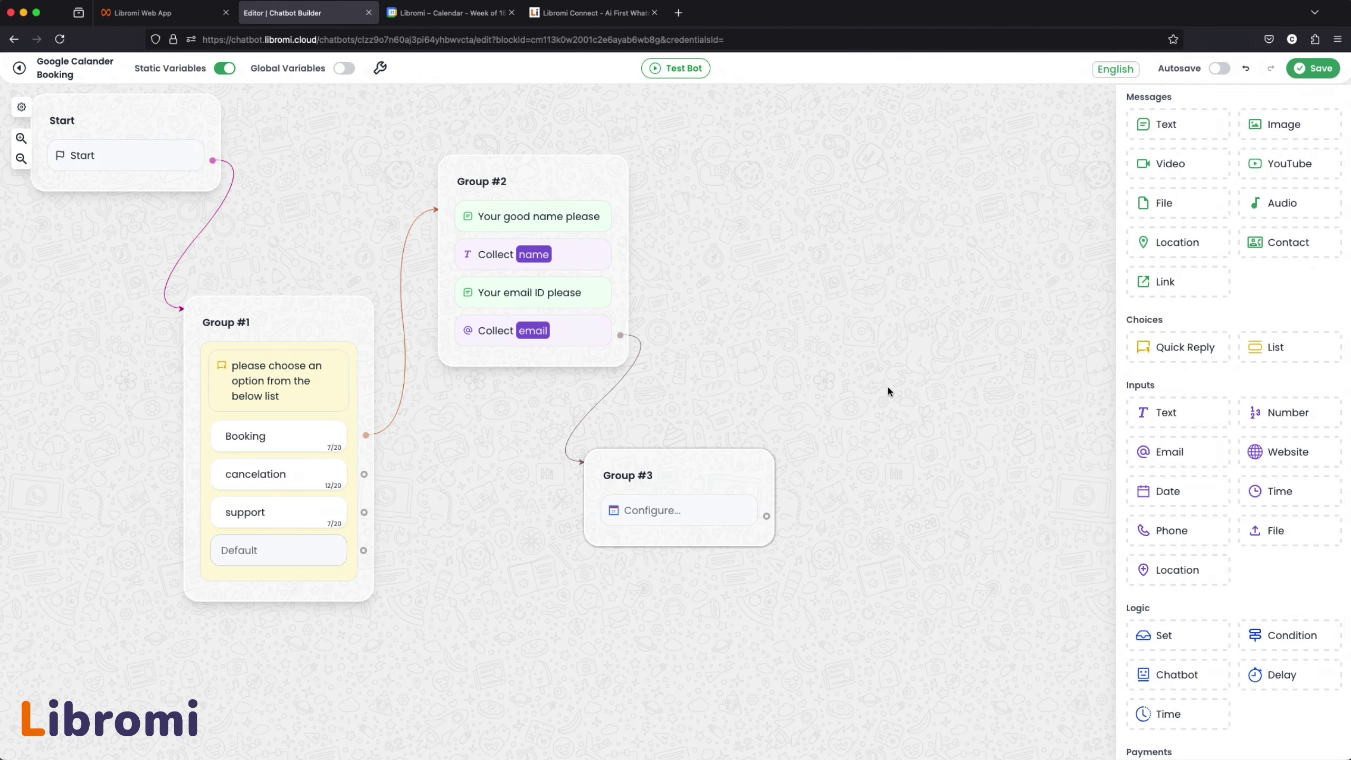
pyautogui.moveTo(1195, 327); pyautogui.dragTo(875, 308)
pyautogui.moveTo(717, 501); pyautogui.dragTo(866, 298)
pyautogui.click(860, 376)
# - Set the body to 'Thank you. your booking is confirmed' with a Date line showing {{saved_date}}
pyautogui.click(711, 458)
pyautogui.hotkey('ctrl', 'a')
pyautogui.write('Thank you.')
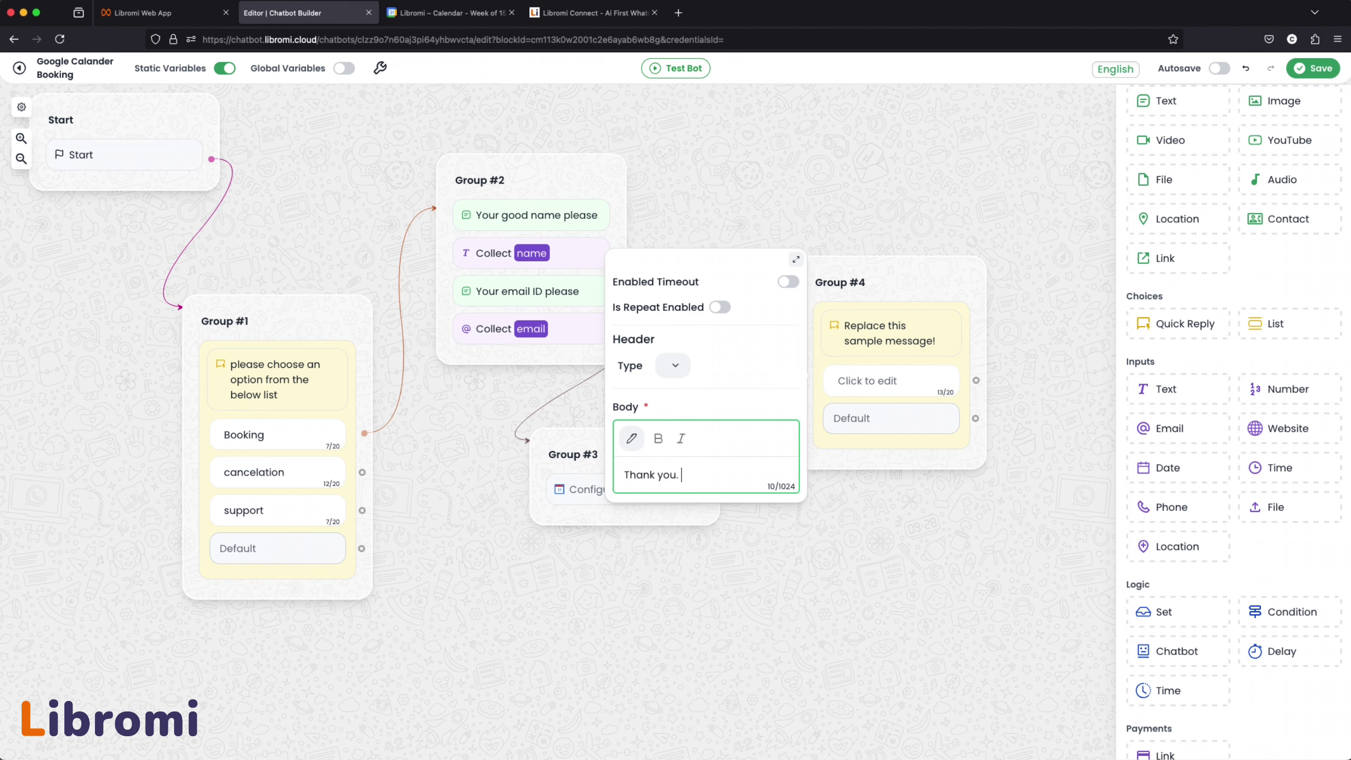
pyautogui.write(' your booking is confirmed')
pyautogui.press('Return')
pyautogui.write('Date :')
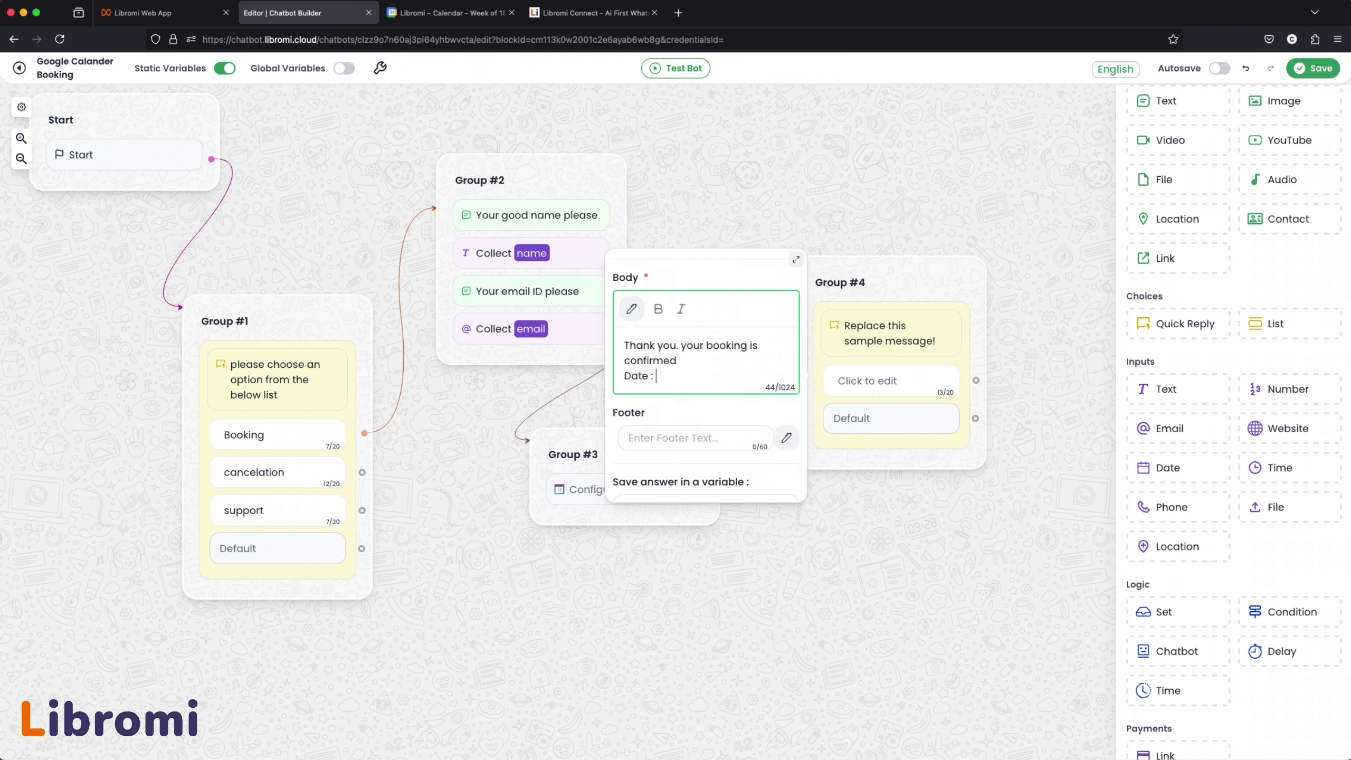
pyautogui.click(693, 454)
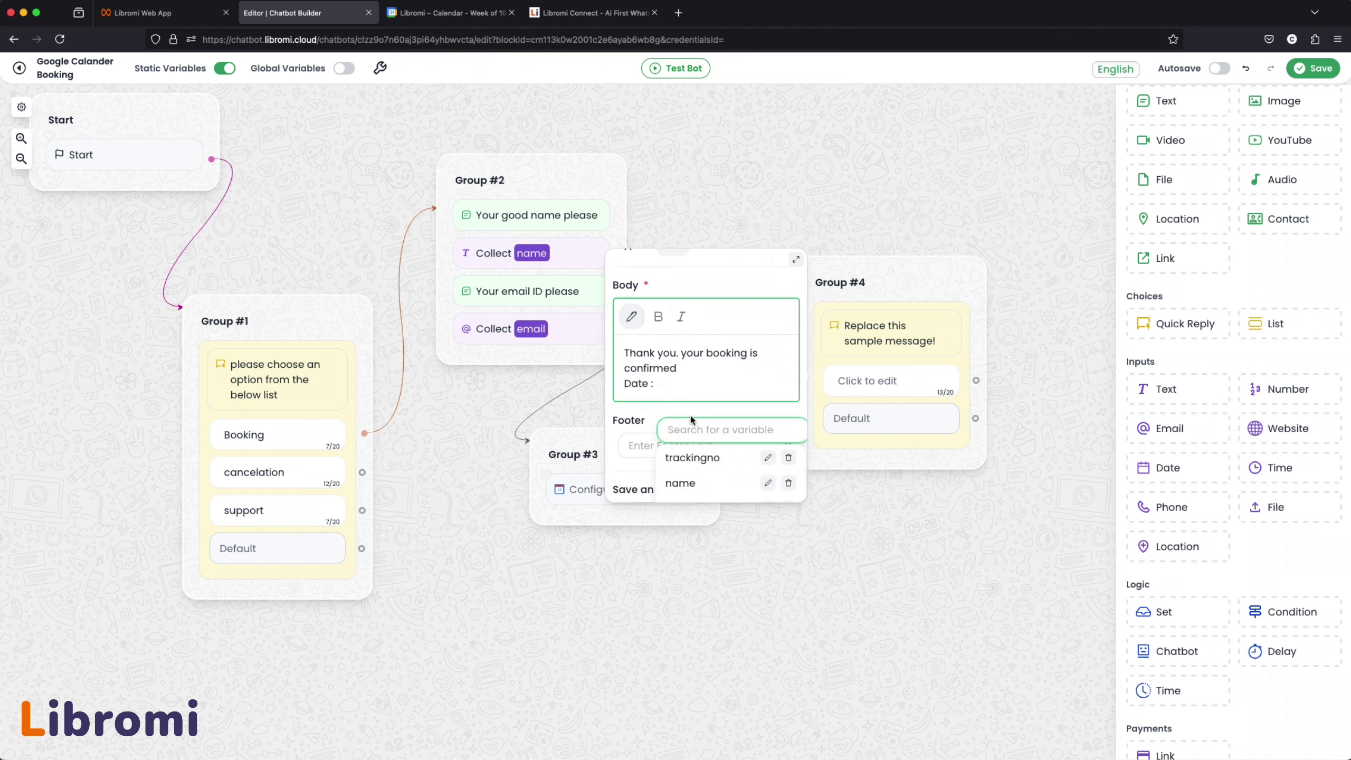
pyautogui.write('saved')
pyautogui.click(725, 410)
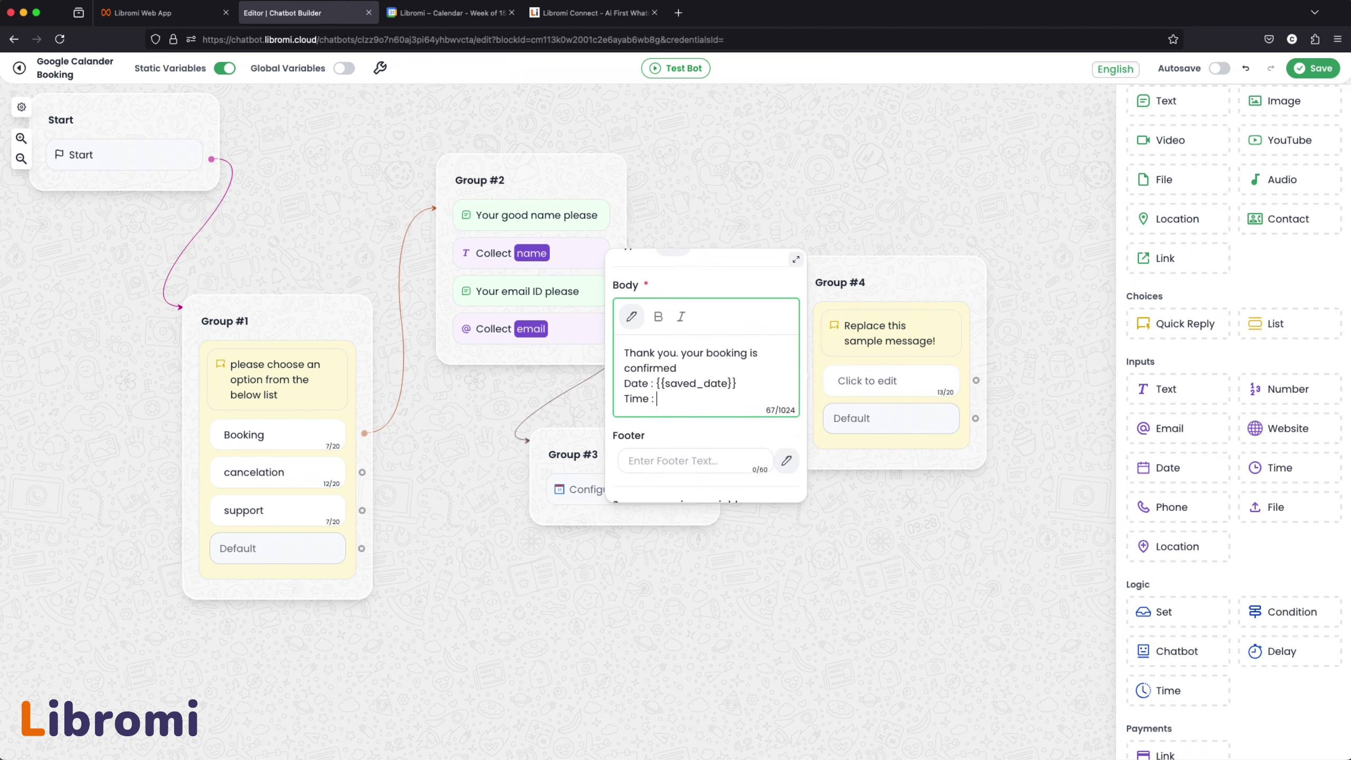
# - Insert {{saved_slot}} after Time in the message and save the chatbot flow
pyautogui.click(631, 317)
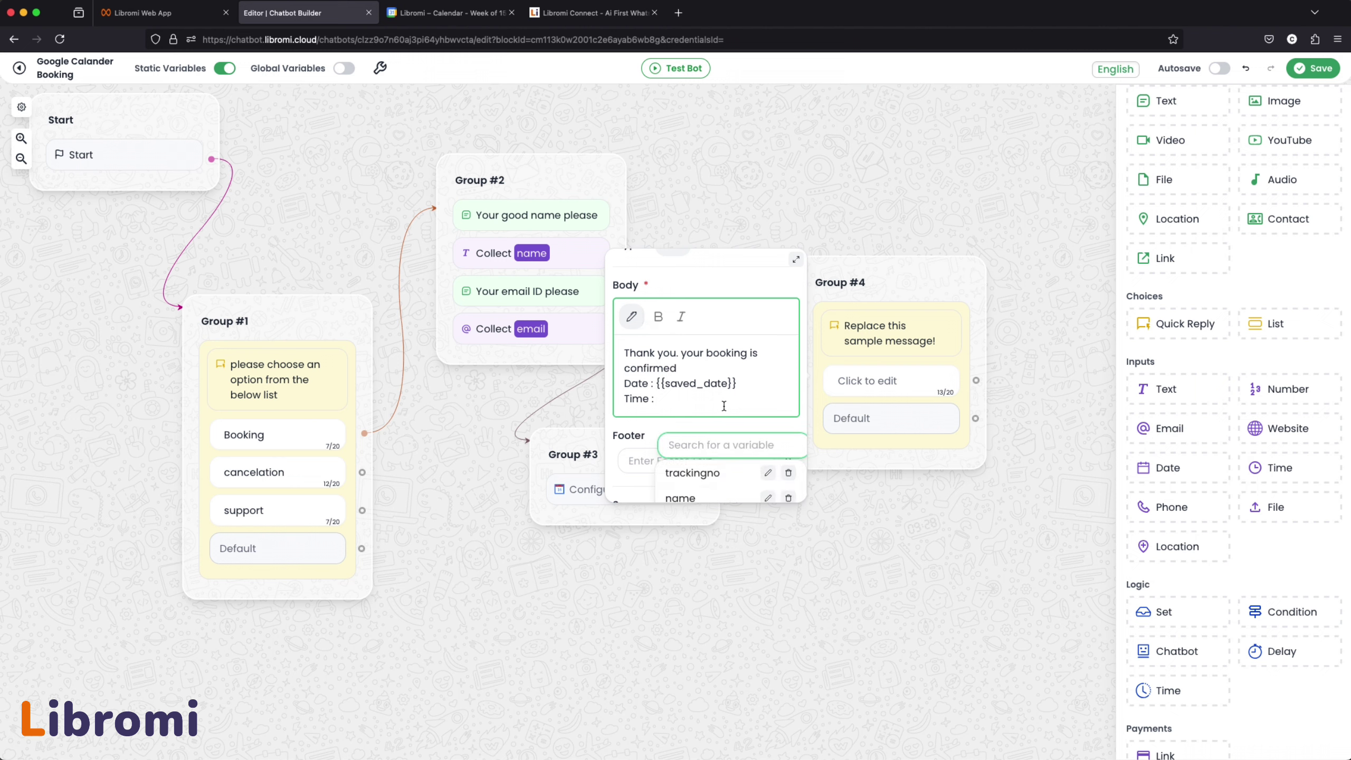
pyautogui.write('saved')
pyautogui.click(718, 394)
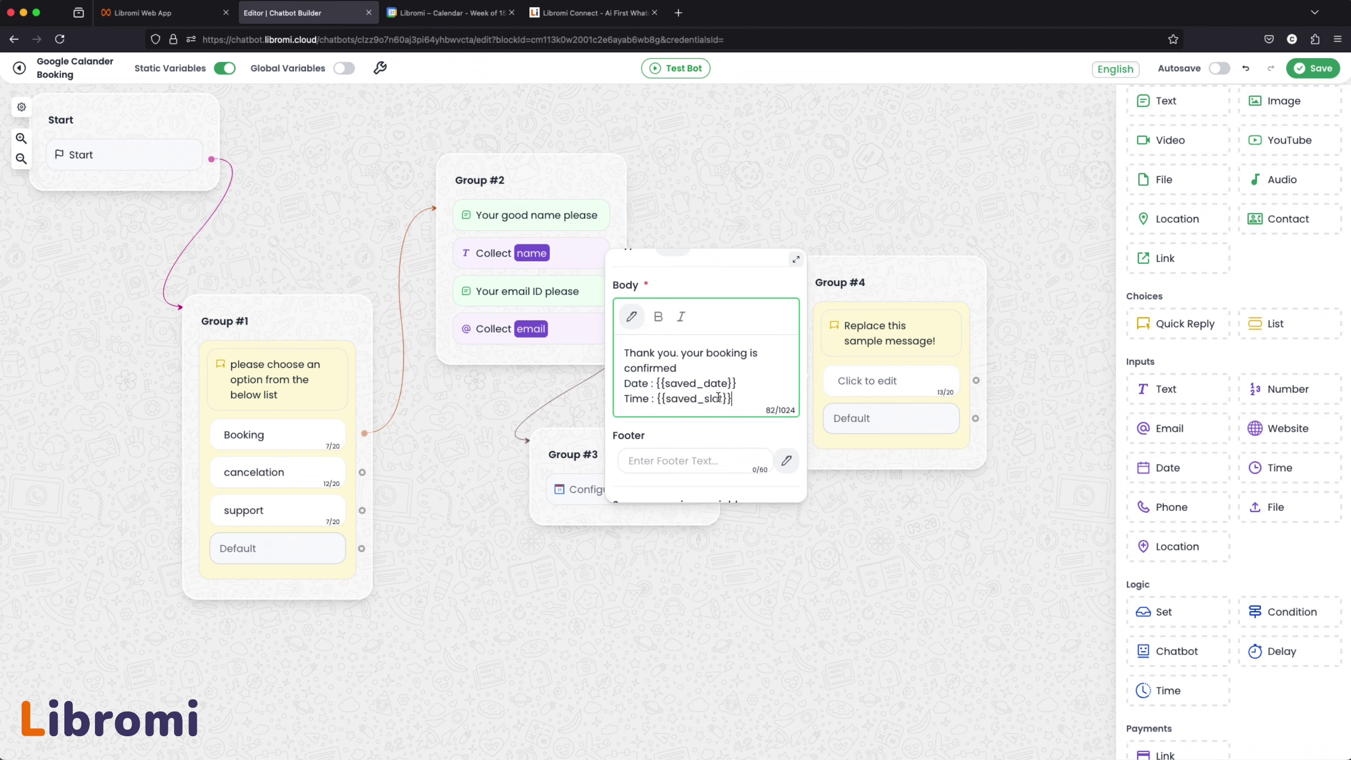
pyautogui.click(836, 551)
pyautogui.click(1313, 68)
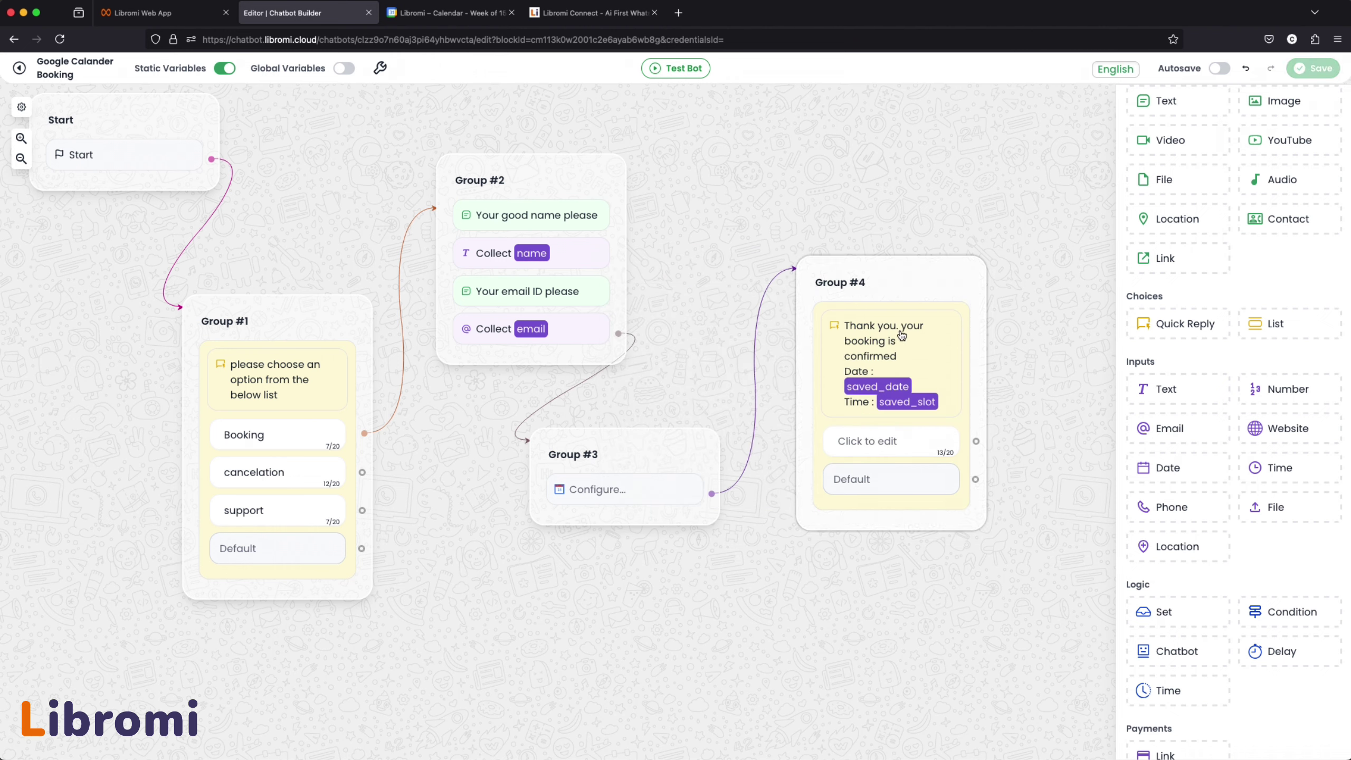
# - Add the reply options Reschedule, Cancel and New Booking to Group #4
pyautogui.click(856, 441)
pyautogui.write('Re')
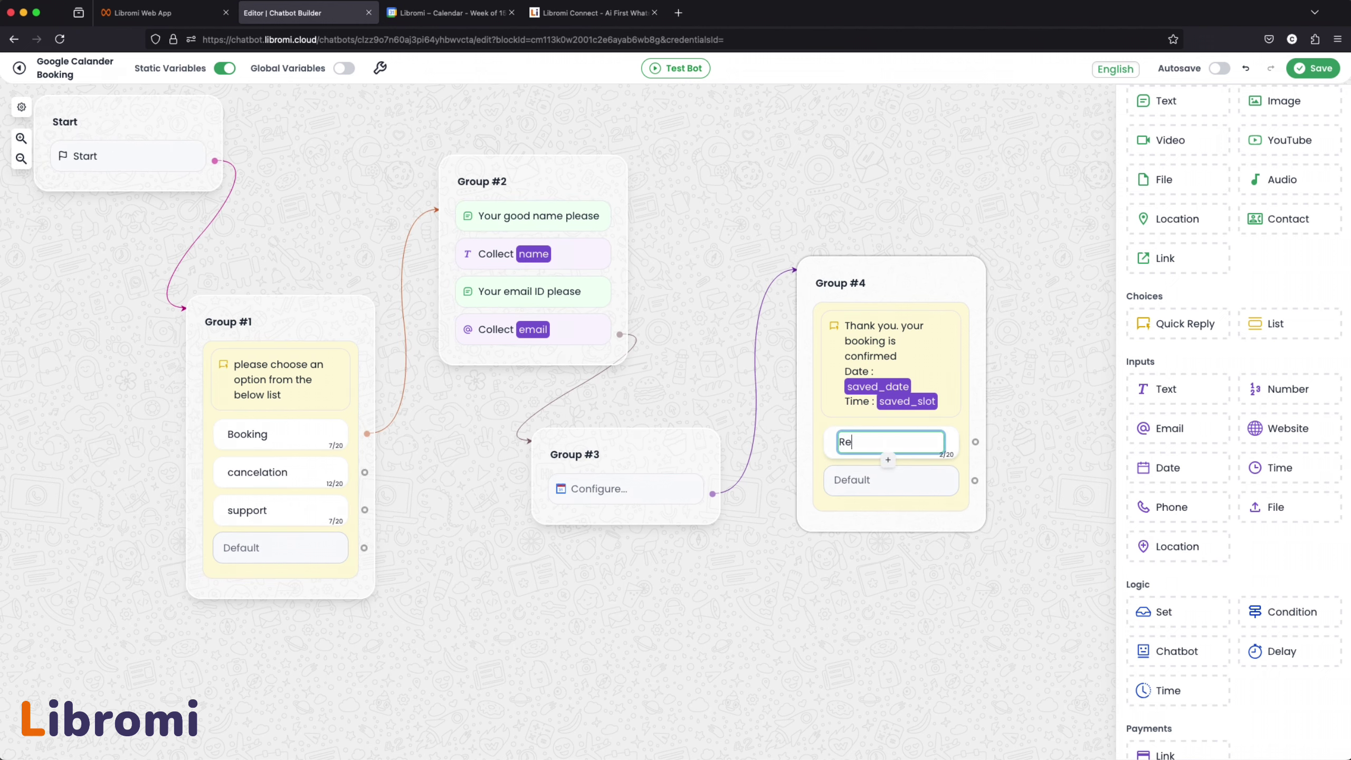
pyautogui.write('schedule')
pyautogui.click(889, 456)
pyautogui.write('Cancel')
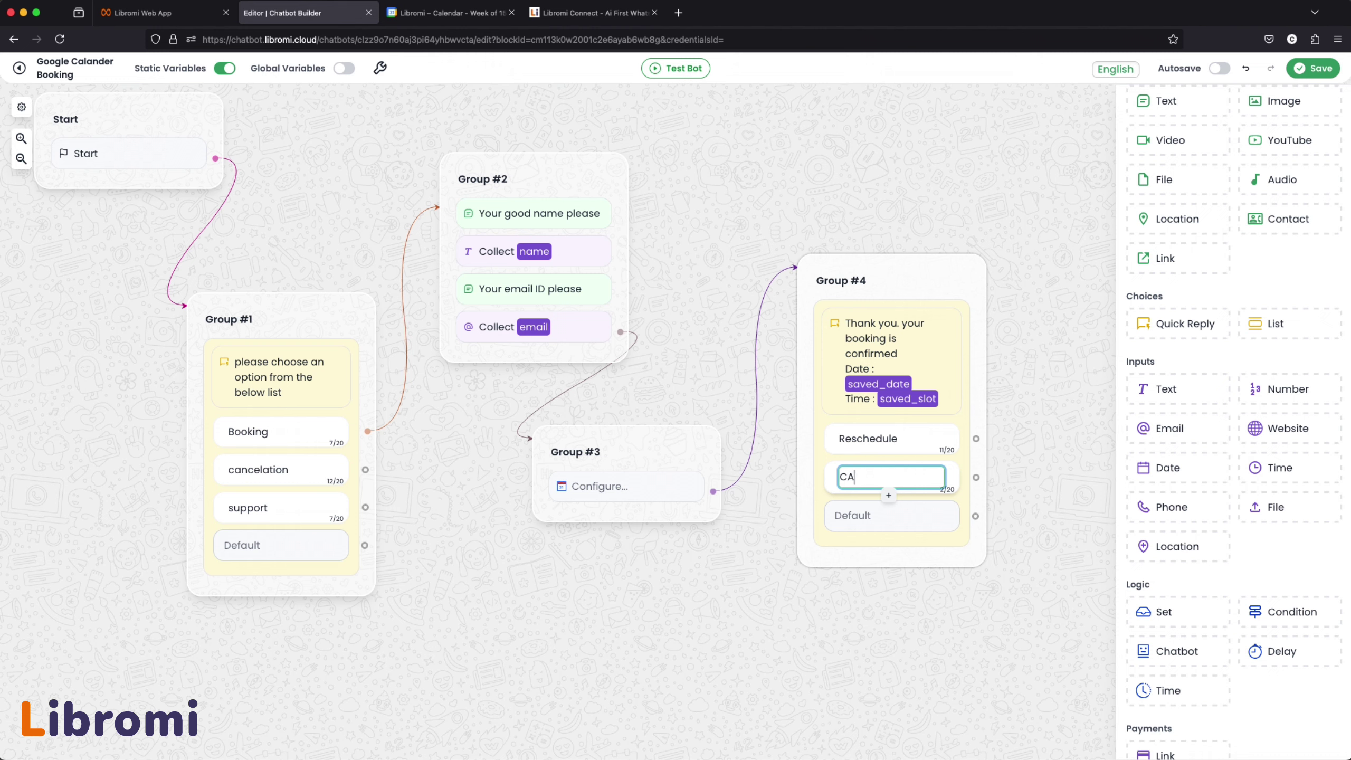
pyautogui.press('Return')
pyautogui.write('New Booking')
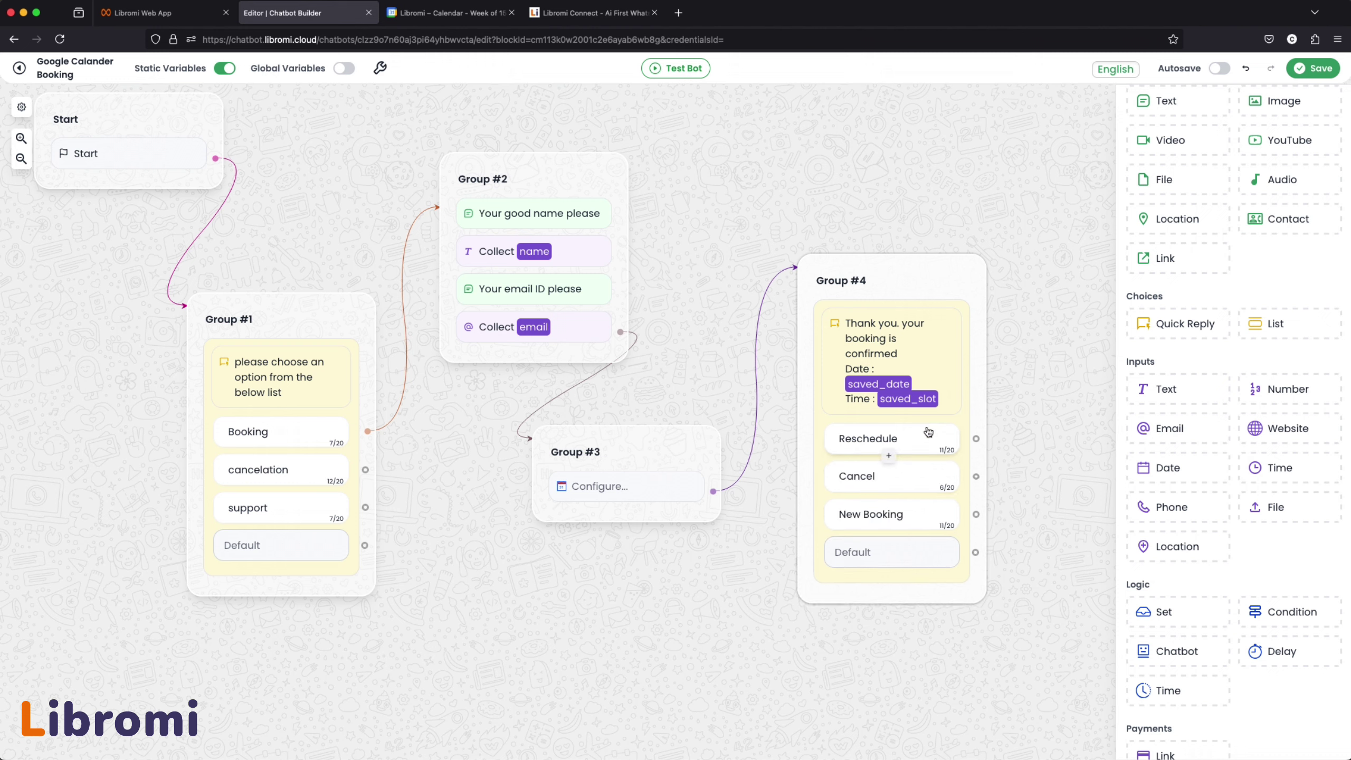
# - Loop Group #4's Default path back to Group #3 and rearrange both groups on the canvas
pyautogui.moveTo(975, 553); pyautogui.dragTo(686, 446)
pyautogui.moveTo(686, 446); pyautogui.dragTo(643, 453)
pyautogui.moveTo(901, 273); pyautogui.dragTo(898, 341)
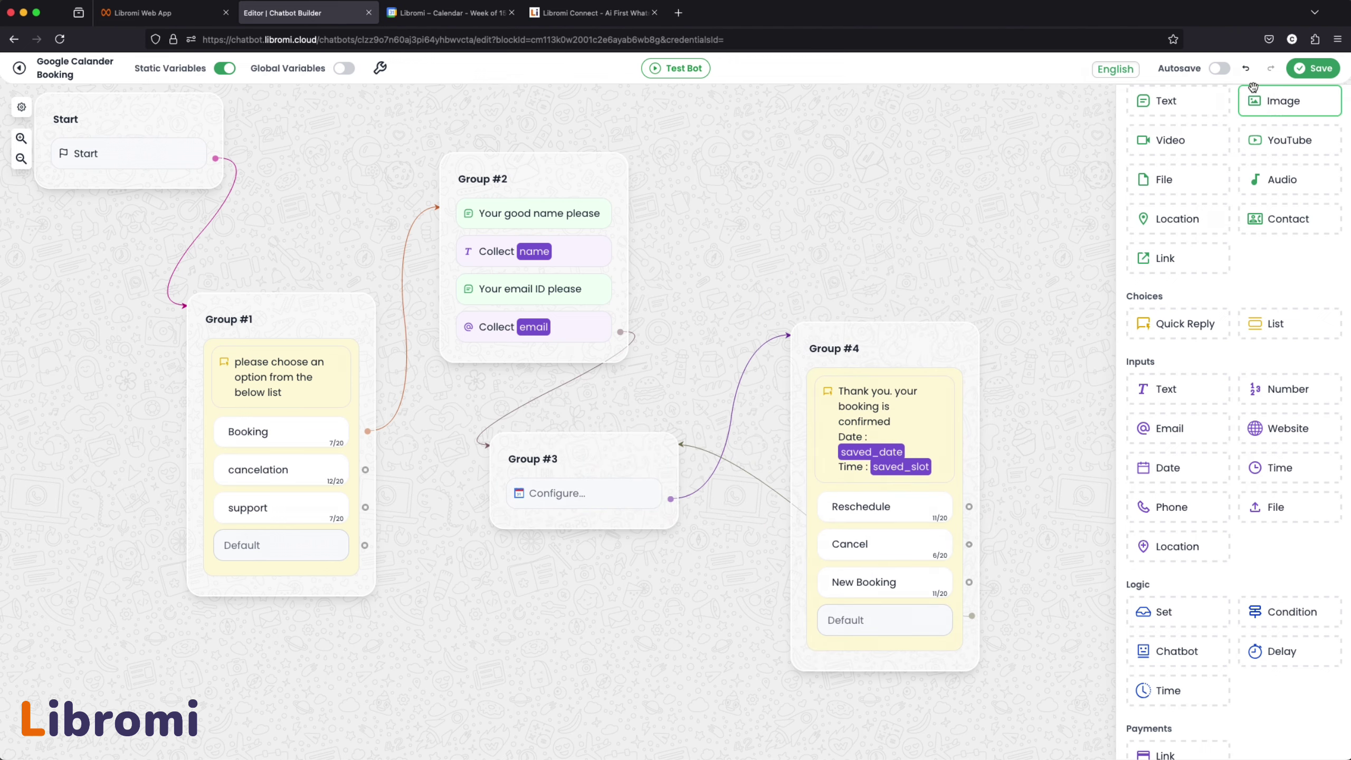